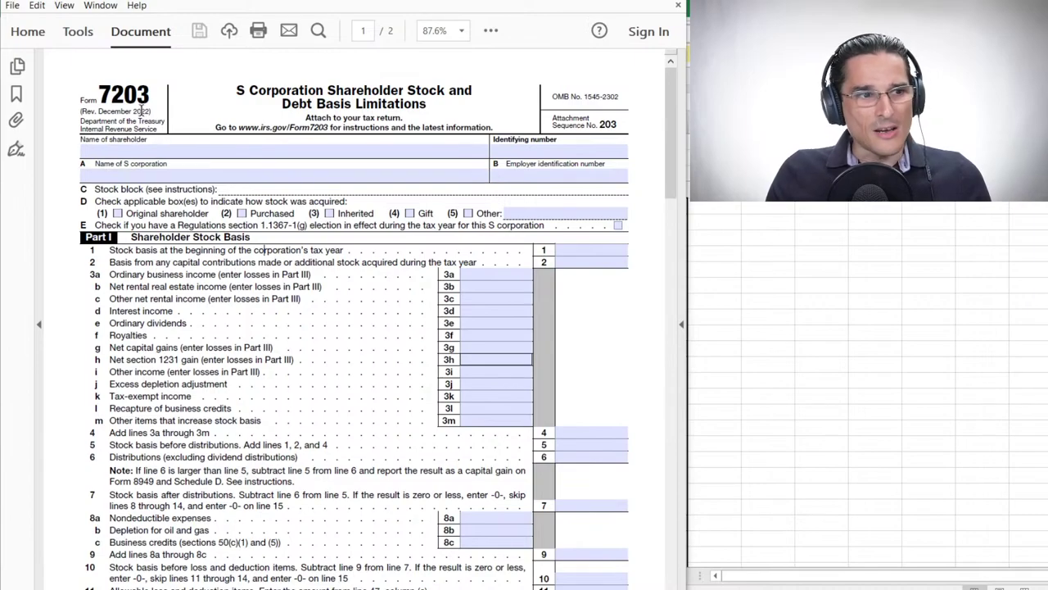
# Step: Examine the heading of Form 7203, including its revision date and the title S Corporation Shareholder Stock and Debt Basis Limitations
pyautogui.keyDown('ctrl'); pyautogui.scroll(-3, 373, 131); pyautogui.keyUp('ctrl')
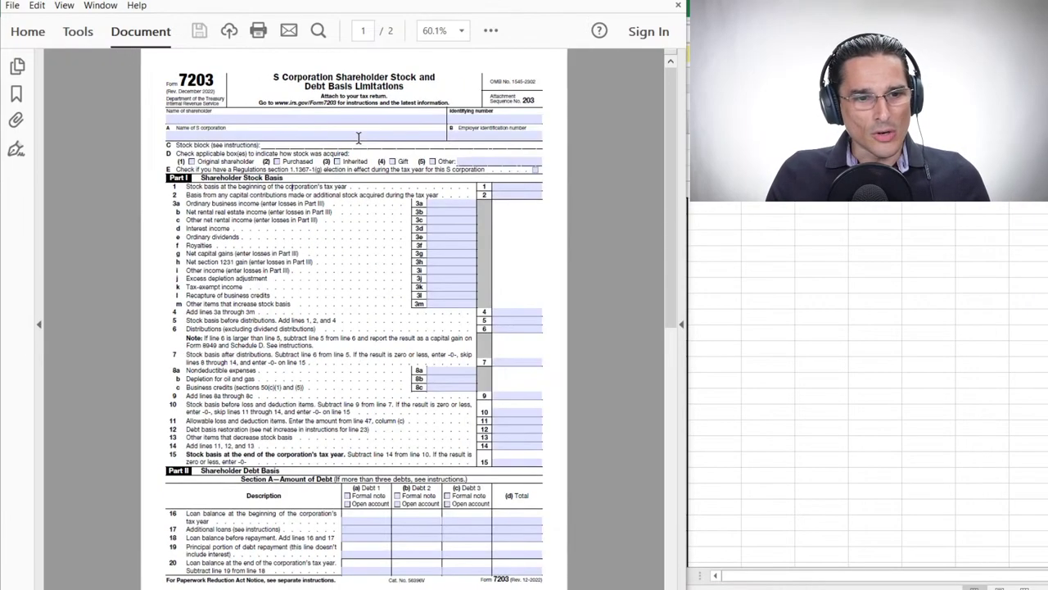
pyautogui.keyDown('ctrl'); pyautogui.scroll(3, 352, 131); pyautogui.keyUp('ctrl')
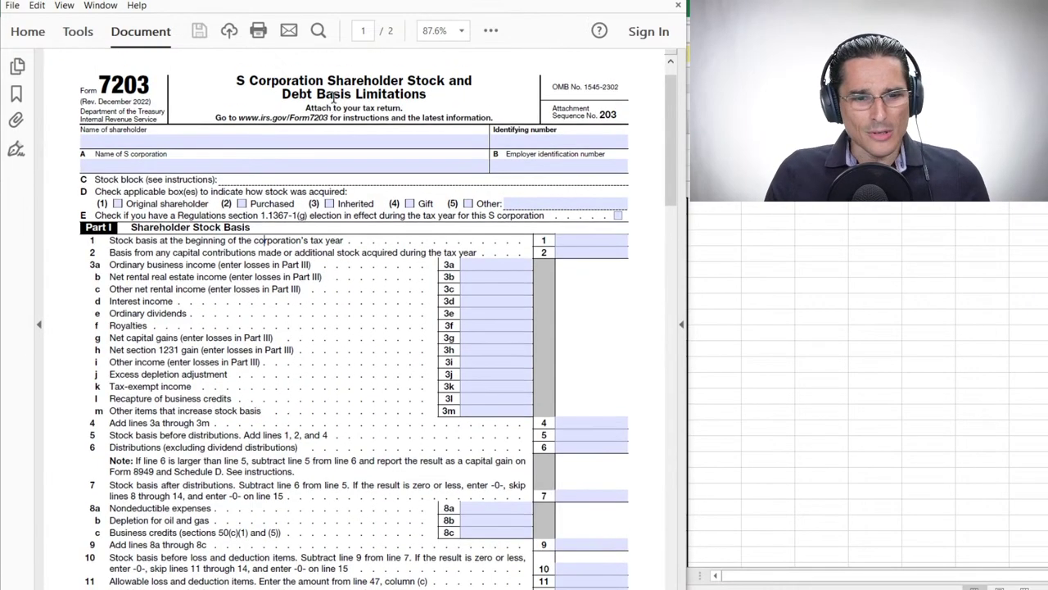
pyautogui.scroll(2, 334, 97)
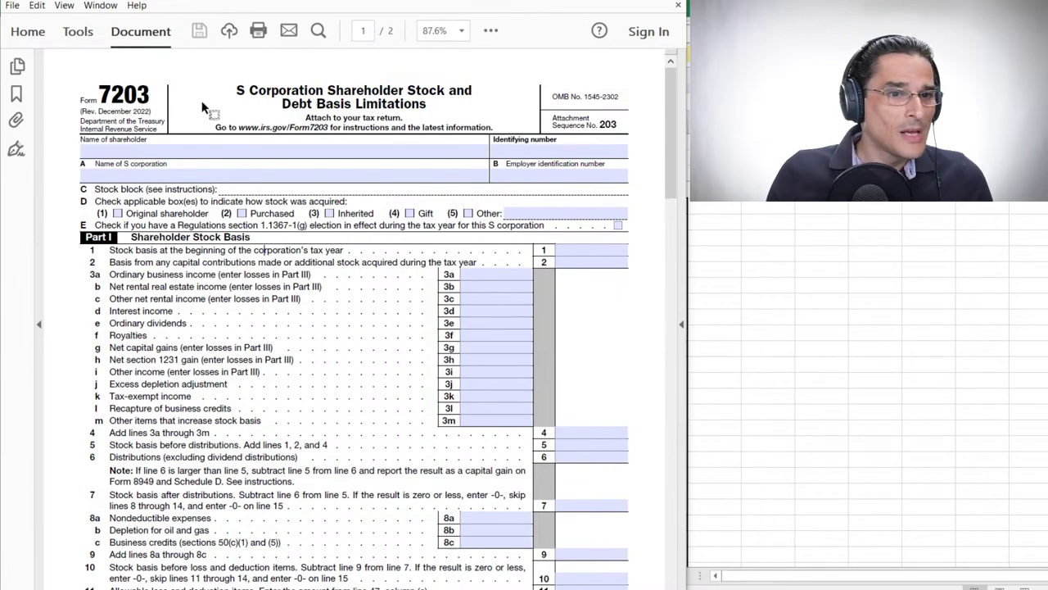
pyautogui.keyDown('ctrl'); pyautogui.scroll(2, 252, 86); pyautogui.keyUp('ctrl')
pyautogui.moveTo(230, 93); pyautogui.dragTo(503, 115)
pyautogui.keyDown('ctrl'); pyautogui.scroll(-1, 451, 131); pyautogui.keyUp('ctrl')
pyautogui.keyDown('ctrl'); pyautogui.scroll(-1, 451, 131); pyautogui.keyUp('ctrl')
pyautogui.click(474, 83)
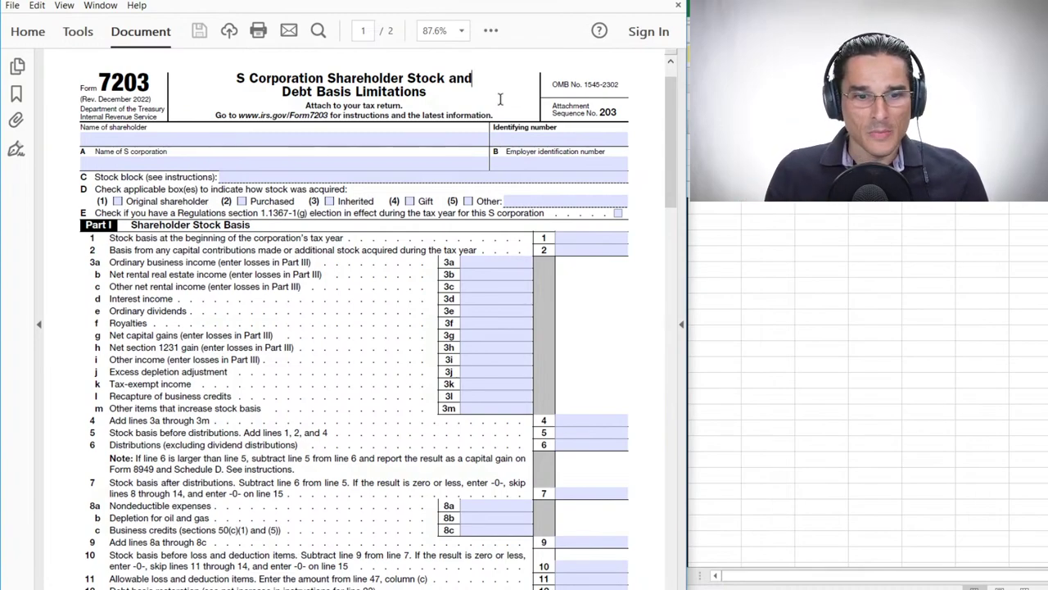
# Step: Examine the Part I Shareholder Stock Basis and Part II Shareholder Debt Basis headings on the form's first page
pyautogui.scroll(-1, 503, 217)
pyautogui.scroll(-2, 492, 217)
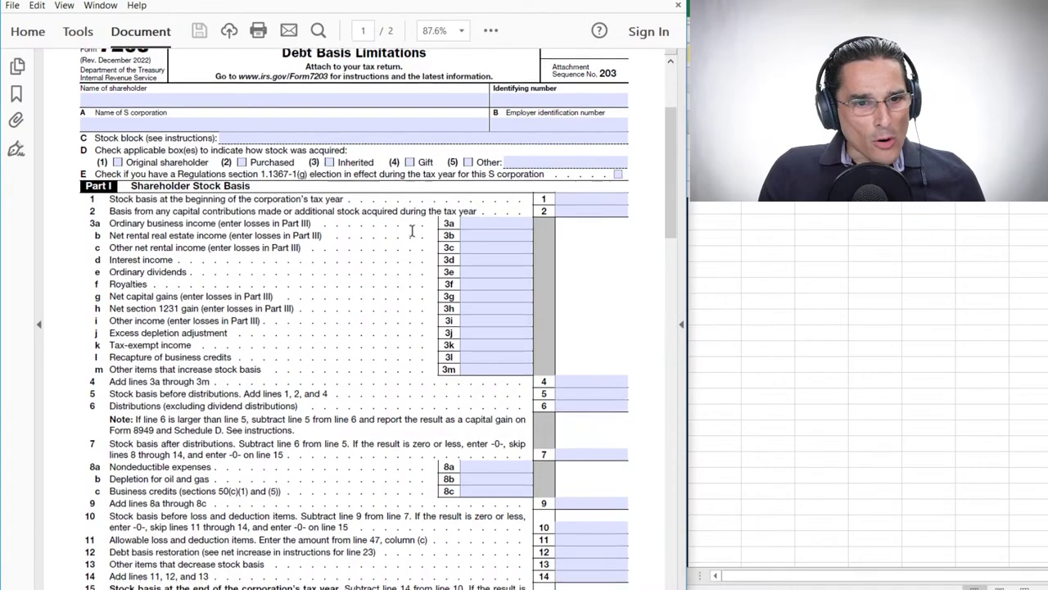
pyautogui.scroll(2, 153, 198)
pyautogui.scroll(1, 128, 211)
pyautogui.scroll(1, 128, 210)
pyautogui.moveTo(135, 203); pyautogui.dragTo(385, 203)
pyautogui.scroll(-1, 220, 436)
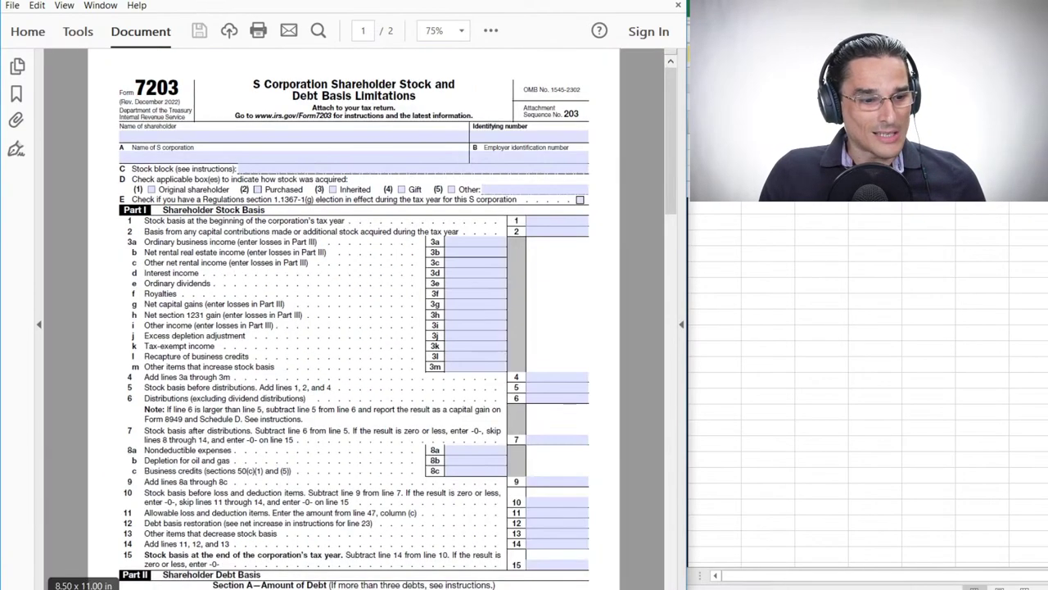
pyautogui.scroll(1, 129, 565)
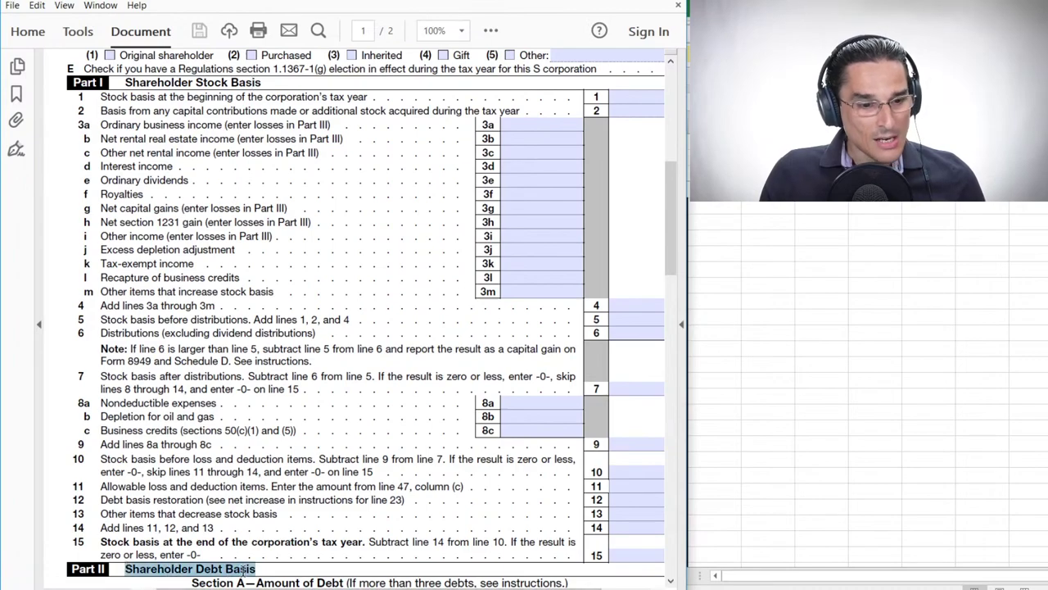
# Step: Look over both pages of Form 7203, through Part III Shareholder Allowable Loss and Deduction Items, and return to page 1
pyautogui.scroll(-2, 367, 303)
pyautogui.scroll(-1, 405, 295)
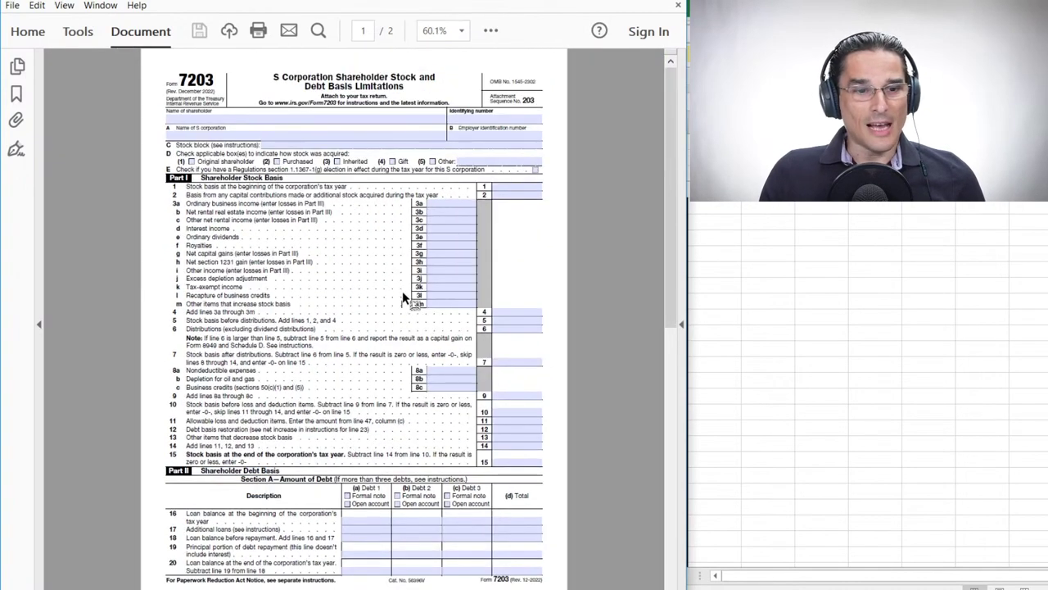
pyautogui.scroll(-5, 402, 290)
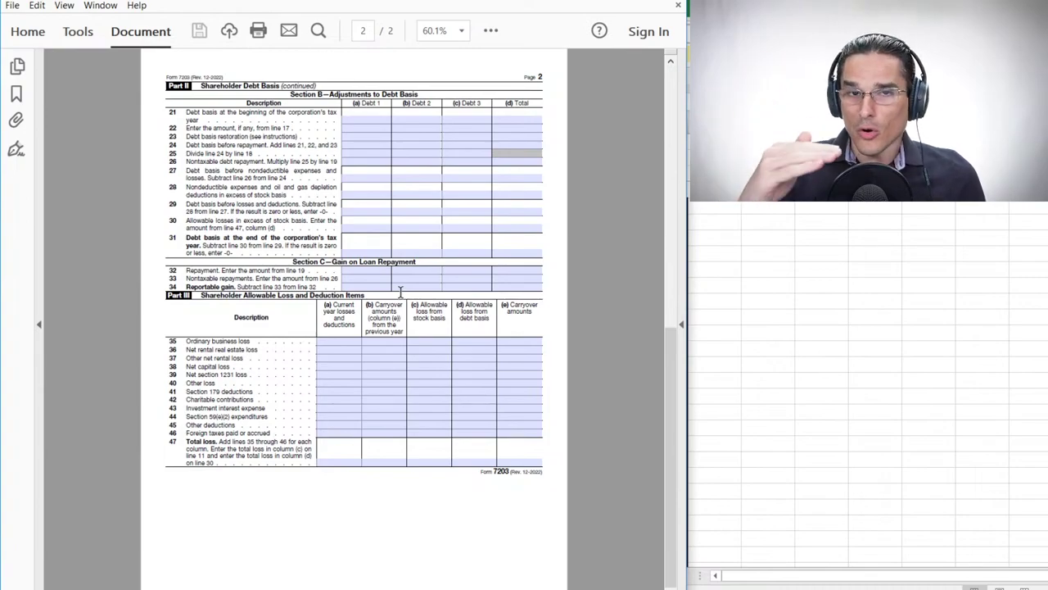
pyautogui.scroll(5, 392, 286)
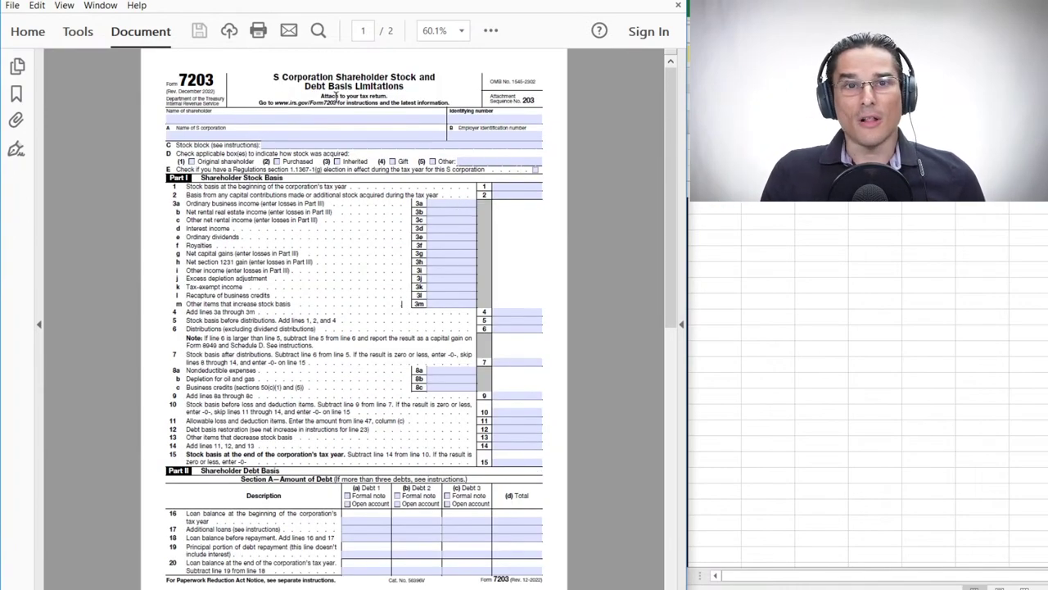
pyautogui.scroll(1, 221, 88)
pyautogui.scroll(2, 221, 88)
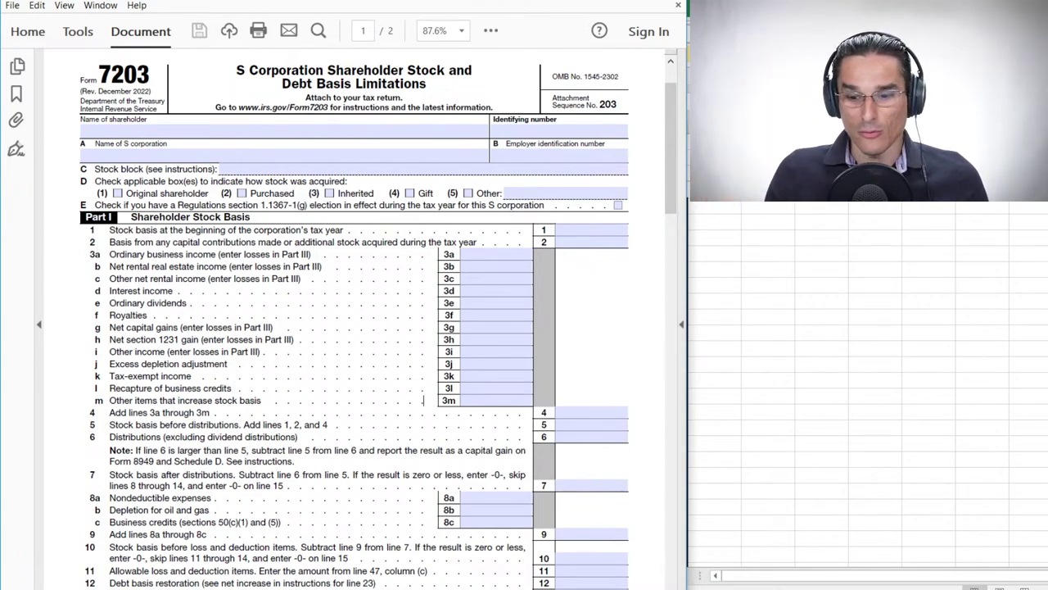
# Step: Switch to the browser's IRS Prior Year Forms and Instructions page and examine the revision dates listed for Form 7203
pyautogui.hotkey('alt', 'Tab')
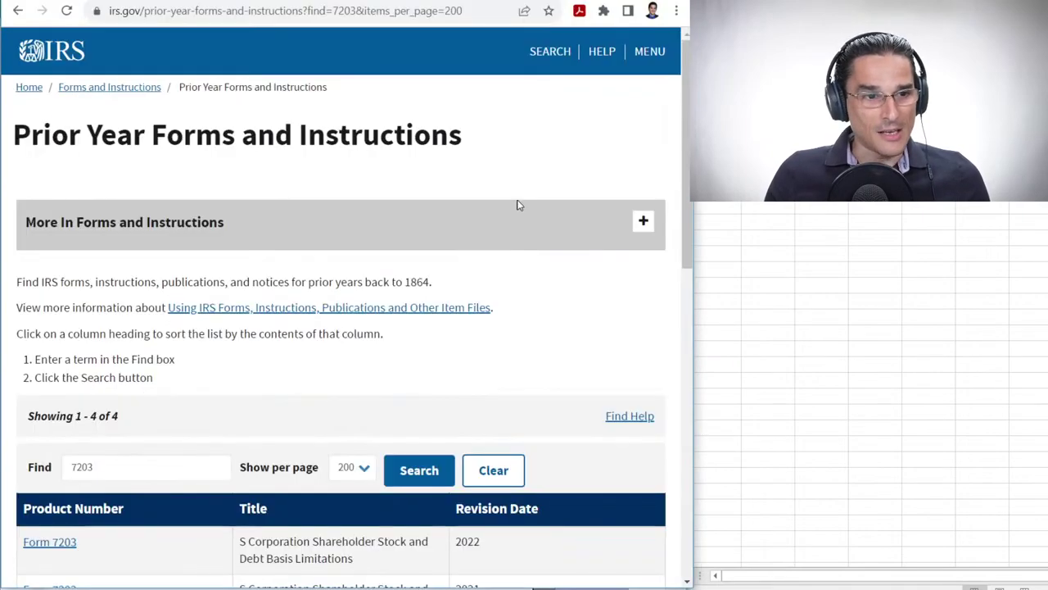
pyautogui.moveTo(13, 135); pyautogui.dragTo(409, 135)
pyautogui.click(411, 133)
pyautogui.scroll(-4, 104, 253)
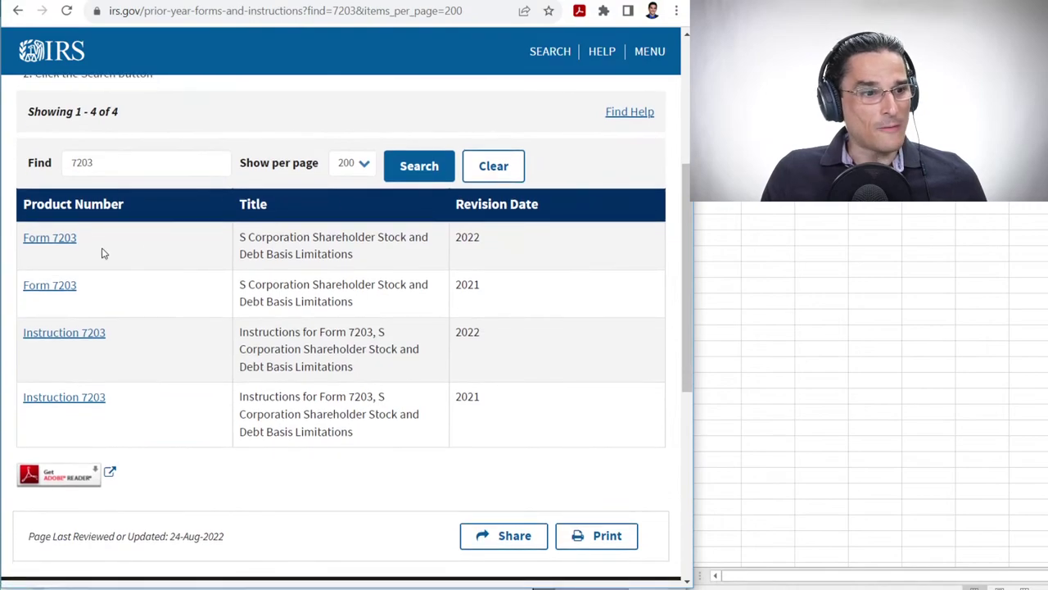
pyautogui.moveTo(448, 286); pyautogui.dragTo(503, 279)
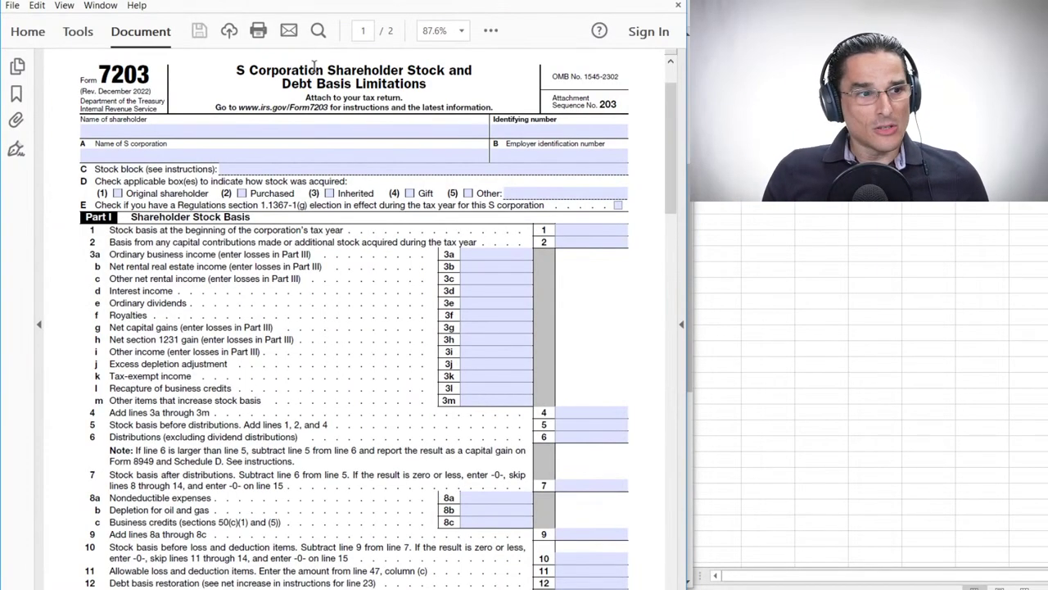
# Step: Switch to the 2020 Shareholder's Instructions for Schedule K-1 and compare the Part I stock basis worksheet on page 5 with Form 7203
pyautogui.scroll(1, 372, 143)
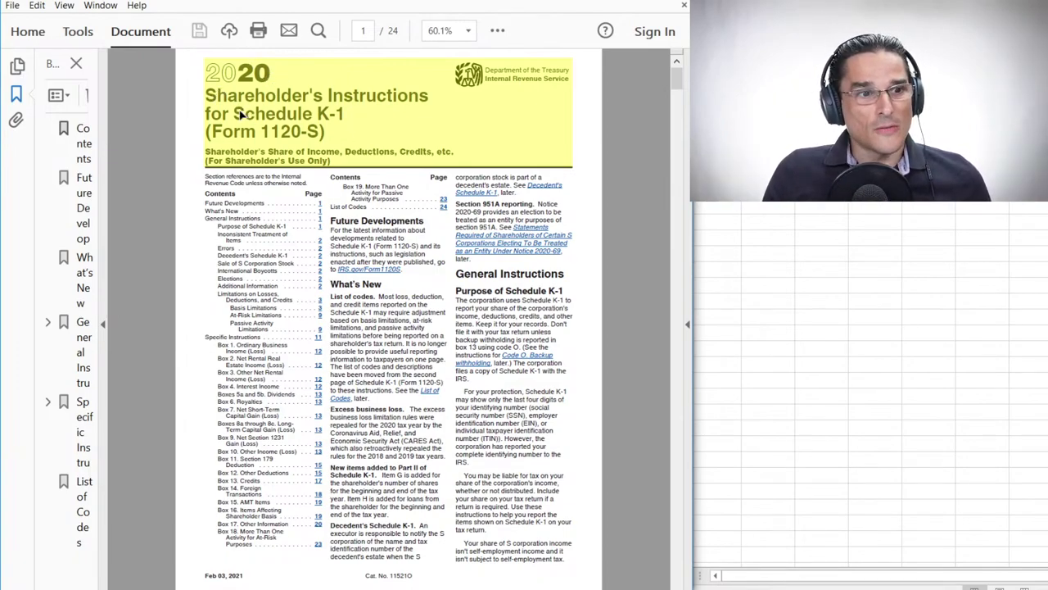
pyautogui.scroll(-5, 429, 324)
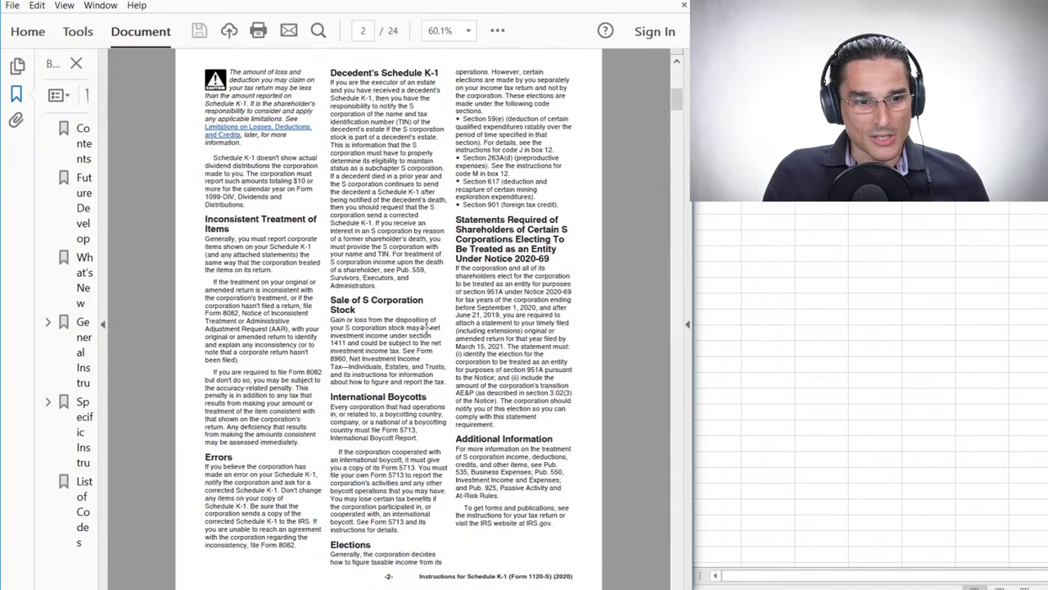
pyautogui.scroll(-15, 425, 327)
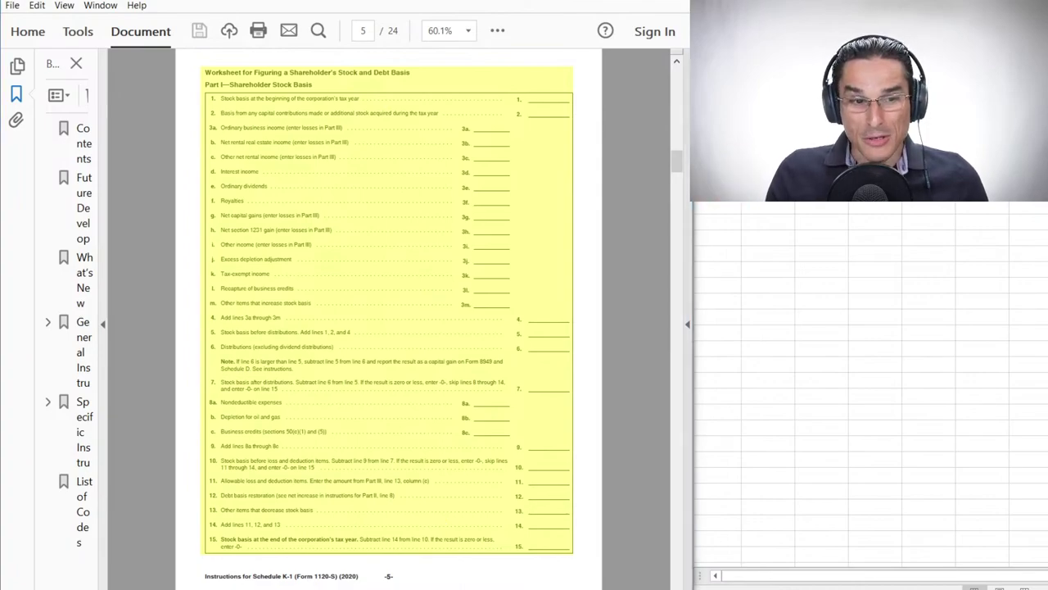
pyautogui.hotkey('alt', 'Tab')
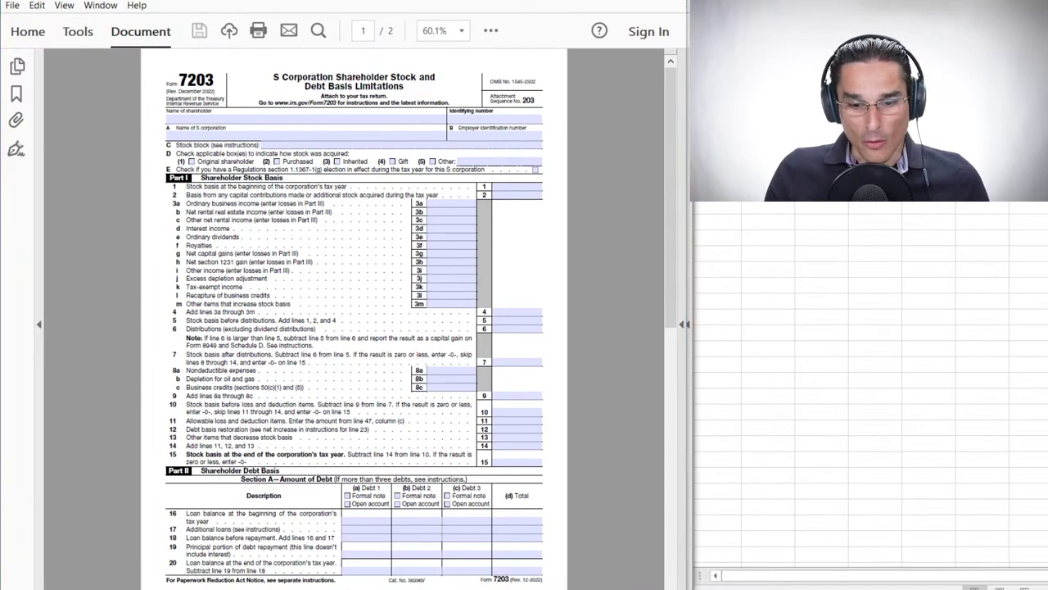
pyautogui.hotkey('alt', 'Tab')
pyautogui.hotkey('ctrl', '-')
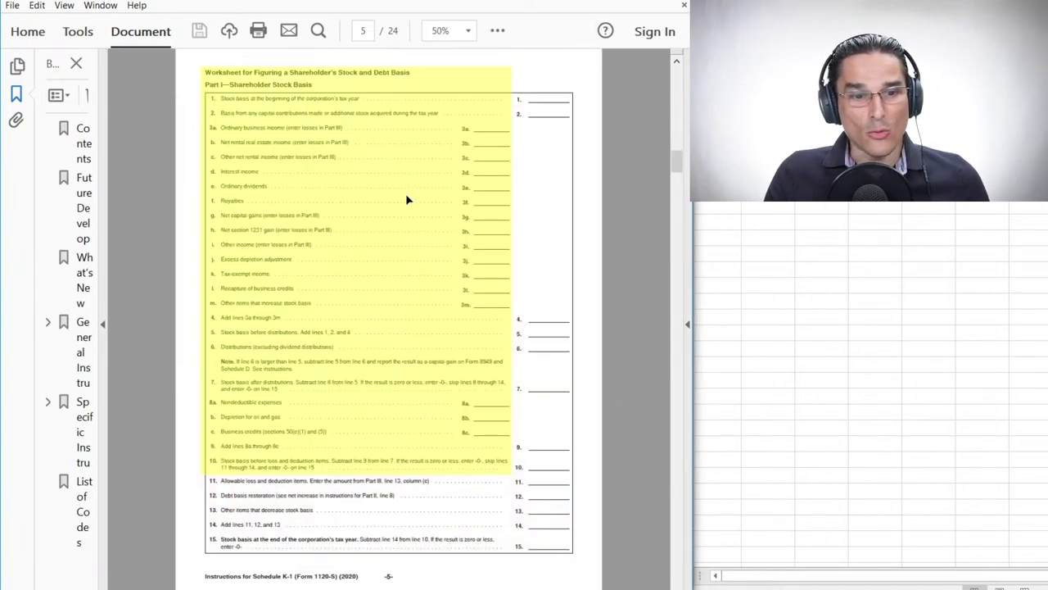
# Step: Examine the Part II debt basis worksheet on page 7 and the Part III allowable loss worksheet on page 8
pyautogui.scroll(-2, 406, 194)
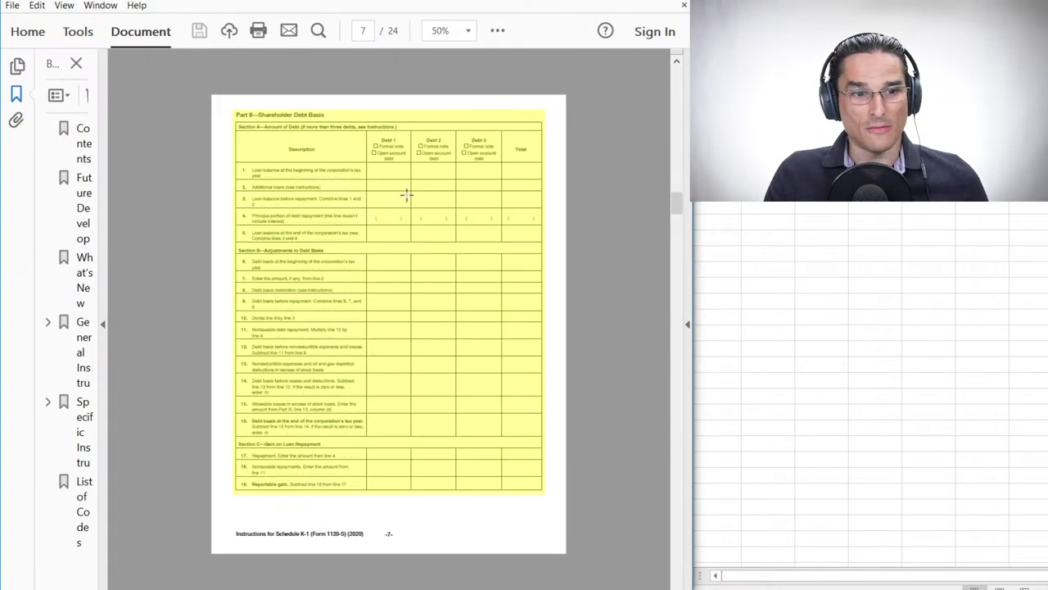
pyautogui.hotkey('ctrl', '+')
pyautogui.hotkey('ctrl', '0')
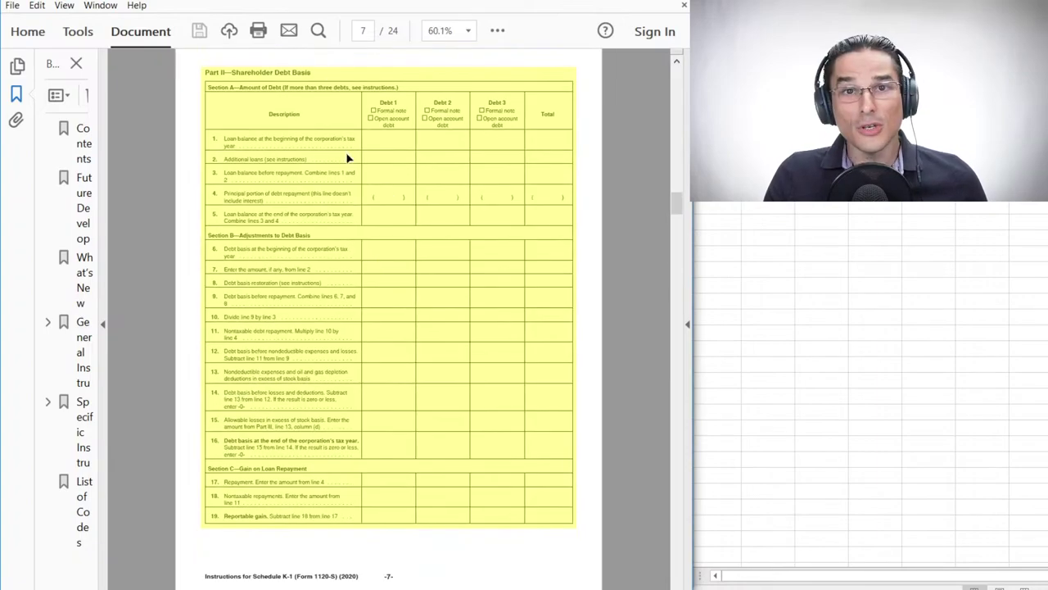
pyautogui.hotkey('ctrl', '-')
pyautogui.scroll(-1, 346, 156)
pyautogui.hotkey('ctrl', '+')
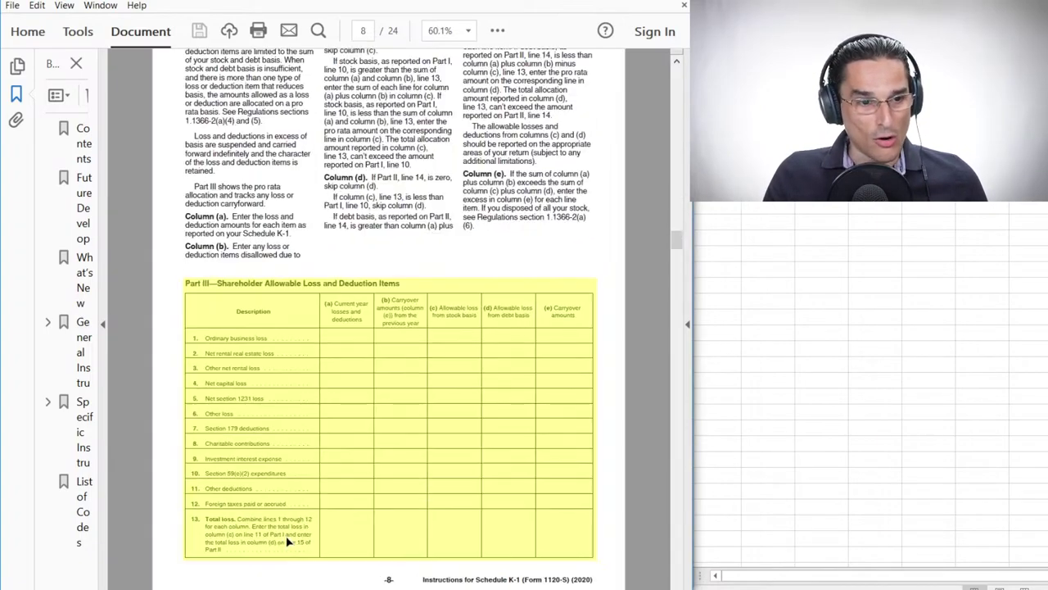
pyautogui.hotkey('ctrl', '0')
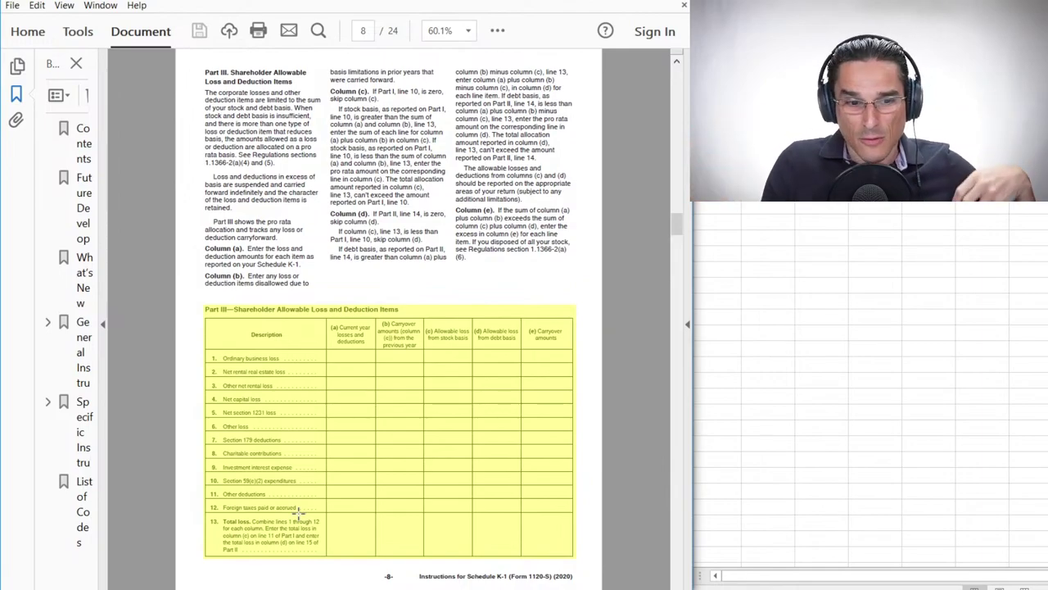
# Step: Return to the Part I worksheet on page 5 of the Schedule K-1 instructions, and switch back to Form 7203
pyautogui.scroll(10, 414, 331)
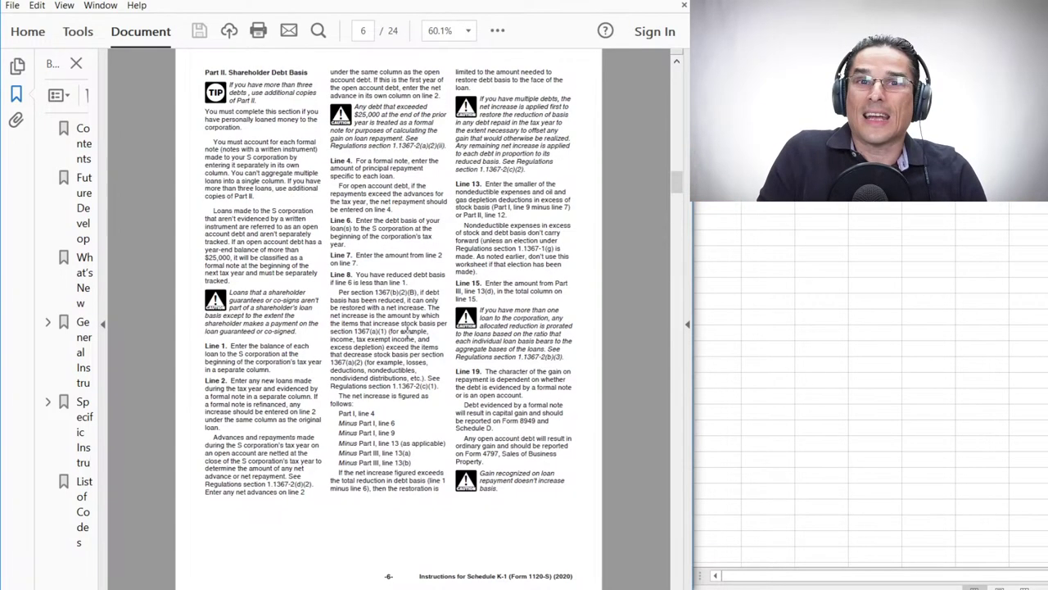
pyautogui.scroll(5, 406, 324)
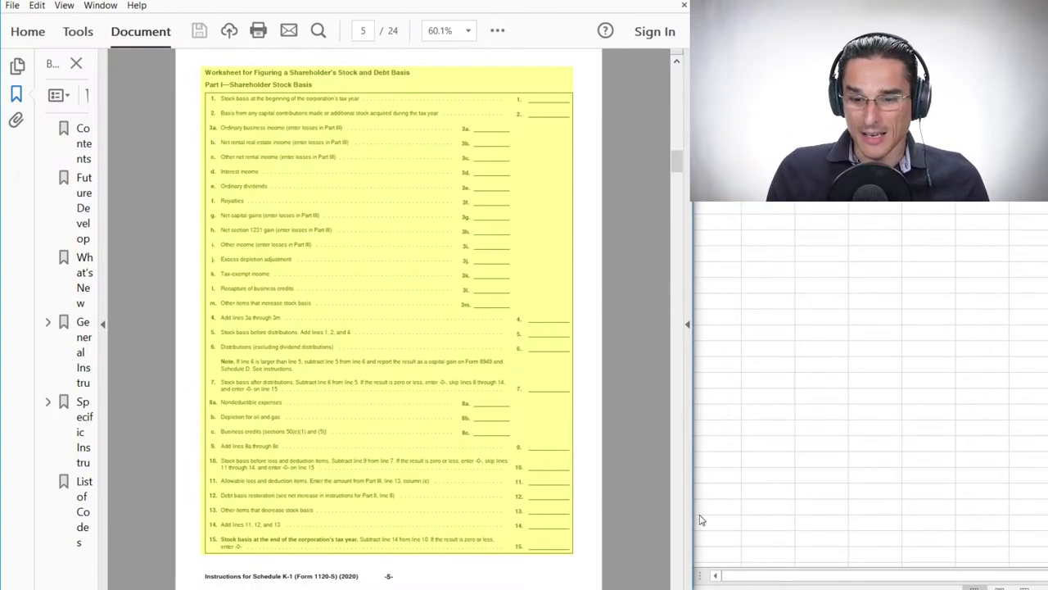
pyautogui.hotkey('alt', 'Tab')
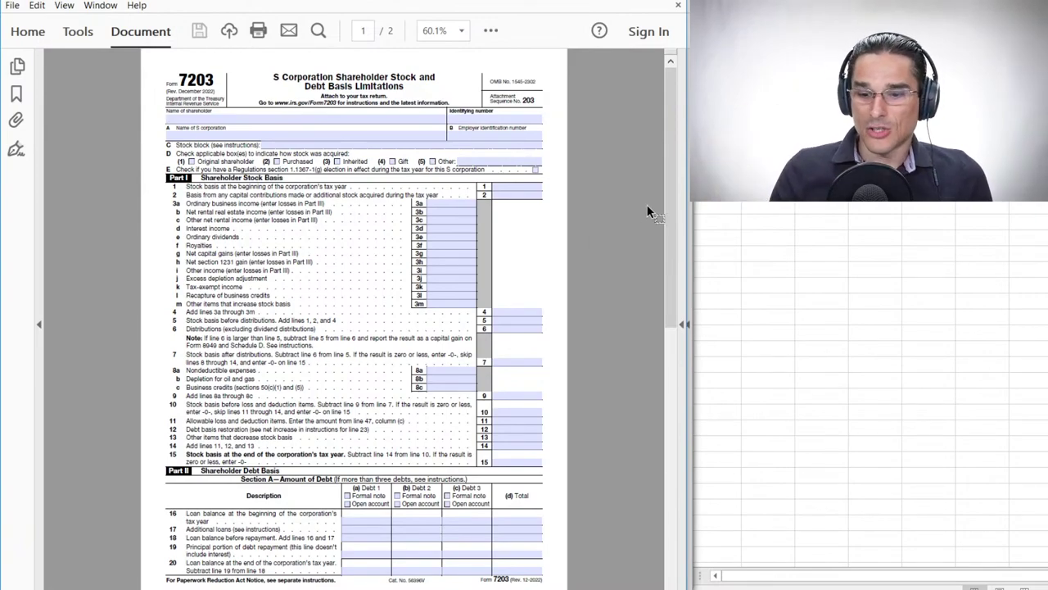
# Step: Switch to the Instructions for Form 7203 and read the Who Must File section on page 1
pyautogui.hotkey('alt', 'Tab')
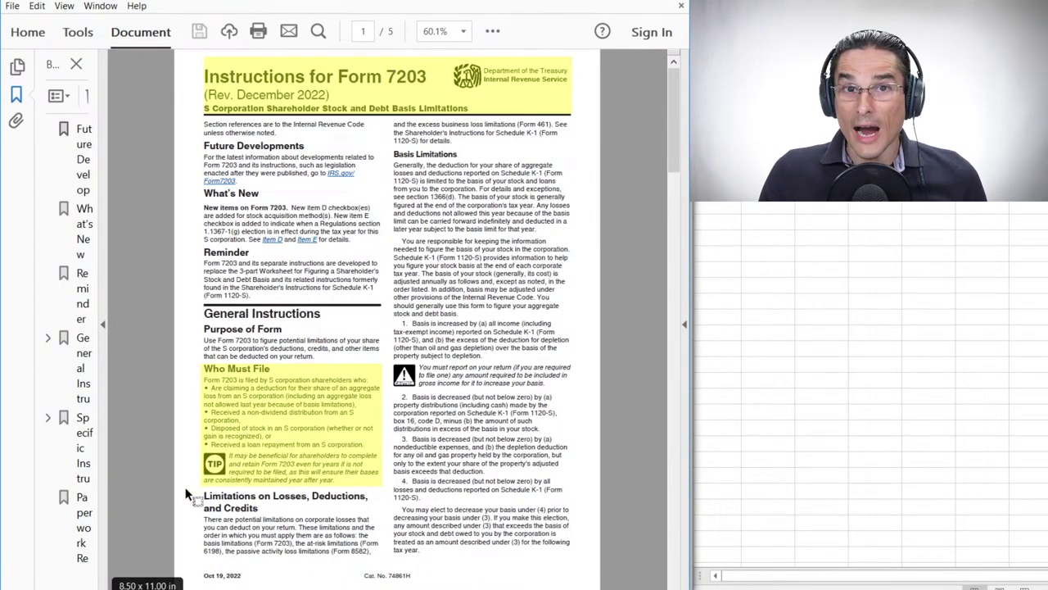
pyautogui.scroll(-1, 187, 491)
pyautogui.scroll(4, 167, 507)
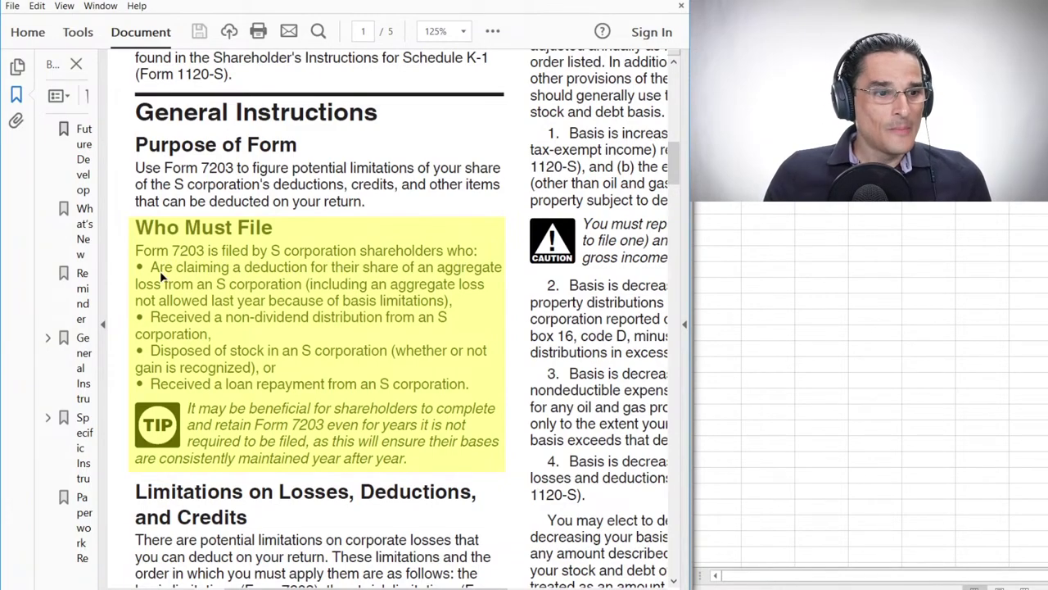
pyautogui.scroll(-1, 164, 277)
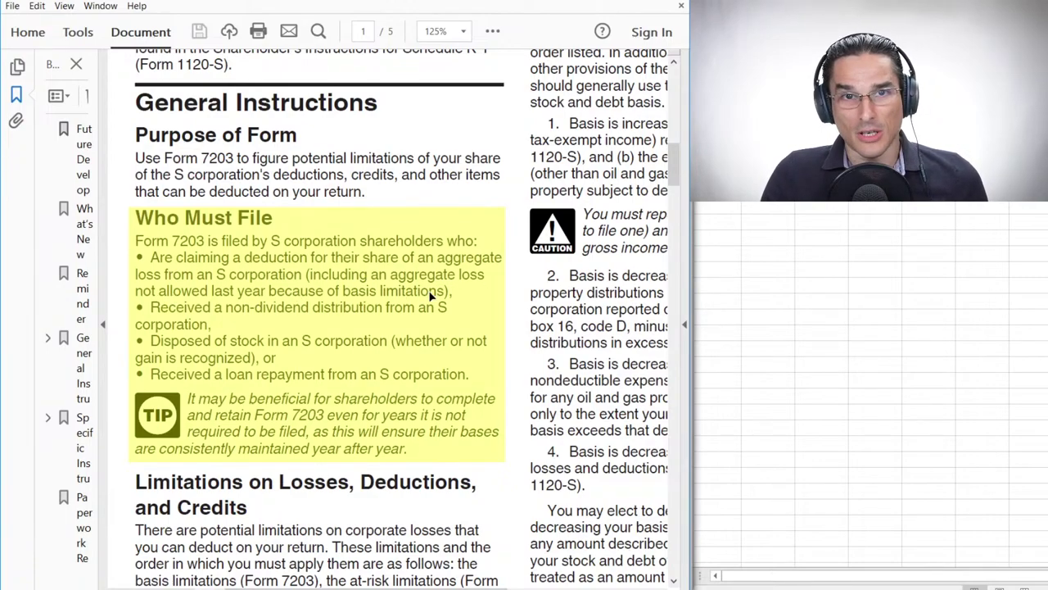
pyautogui.scroll(-1, 429, 290)
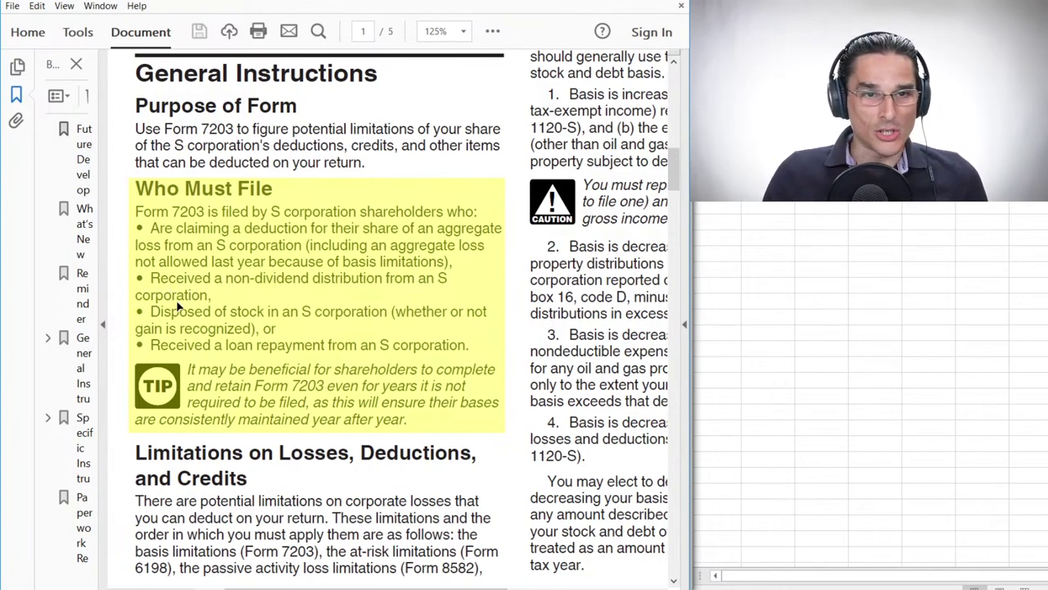
pyautogui.scroll(-1, 174, 306)
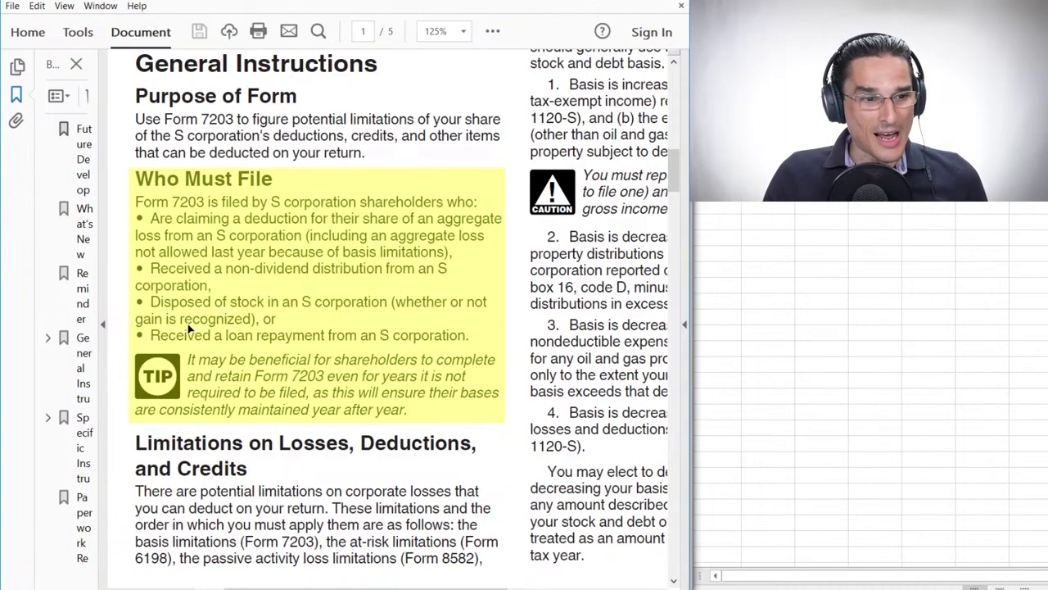
pyautogui.scroll(-2, 270, 327)
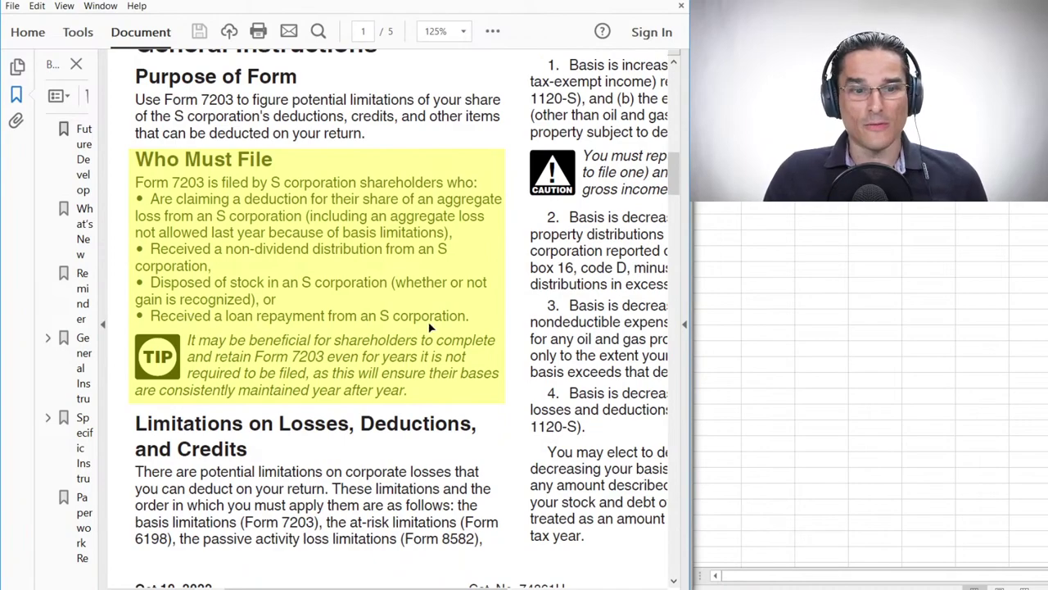
pyautogui.scroll(-2, 450, 314)
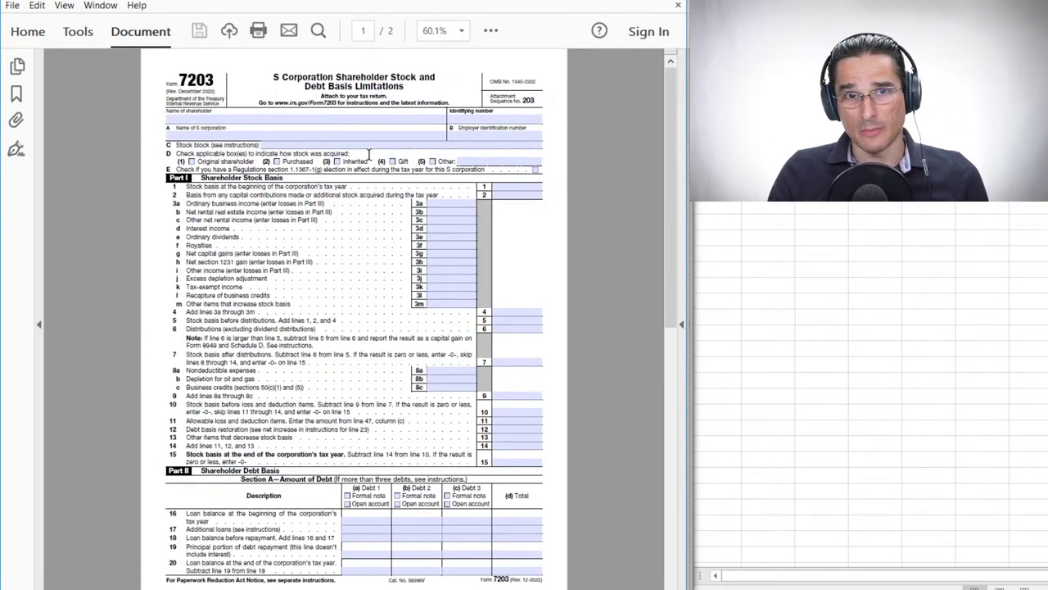
# Step: Highlight the line 2 wording on capital contributions and additional stock acquired in Part I of Form 7203, and clear the highlight
pyautogui.scroll(3, 369, 155)
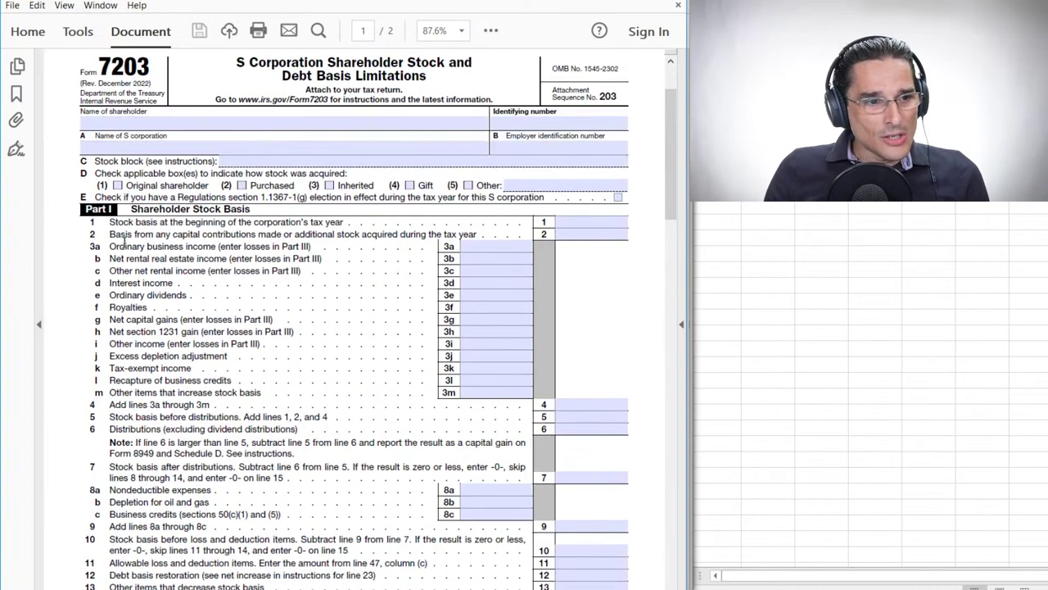
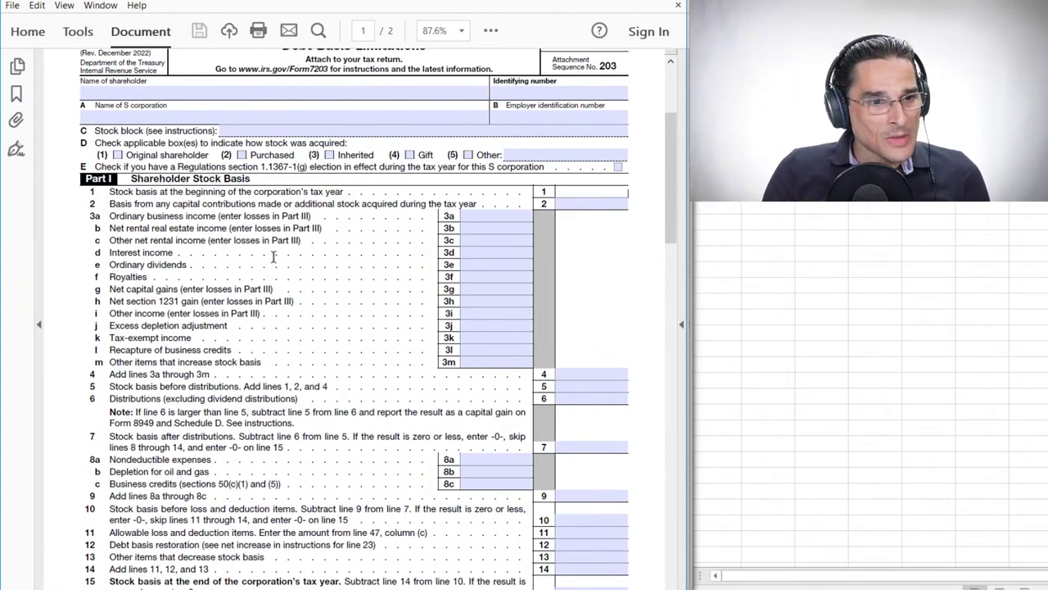
pyautogui.scroll(2, 273, 257)
pyautogui.moveTo(205, 206); pyautogui.dragTo(593, 199)
pyautogui.scroll(-2, 626, 207)
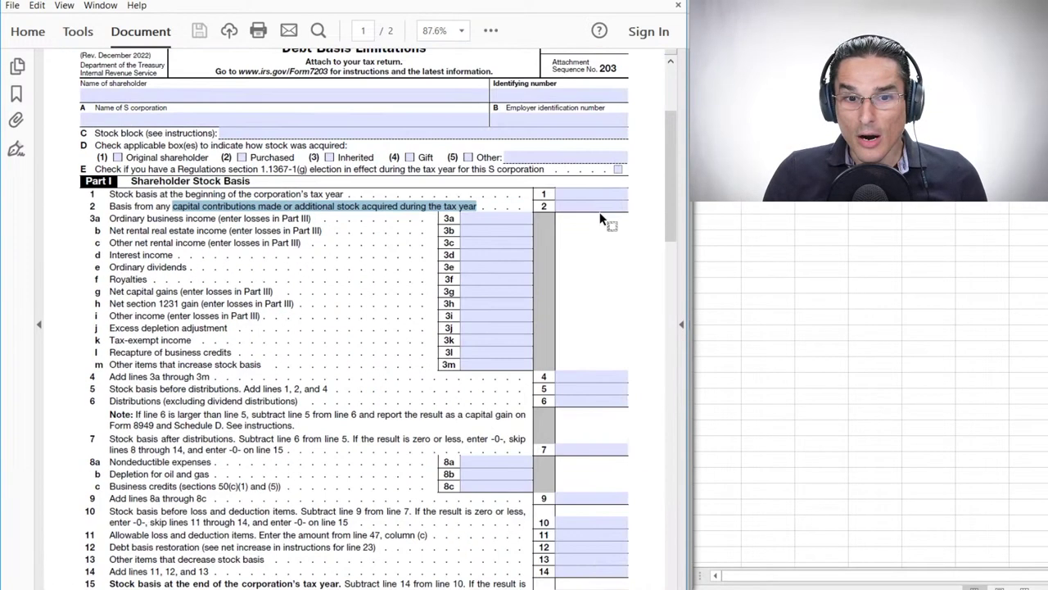
pyautogui.click(586, 206)
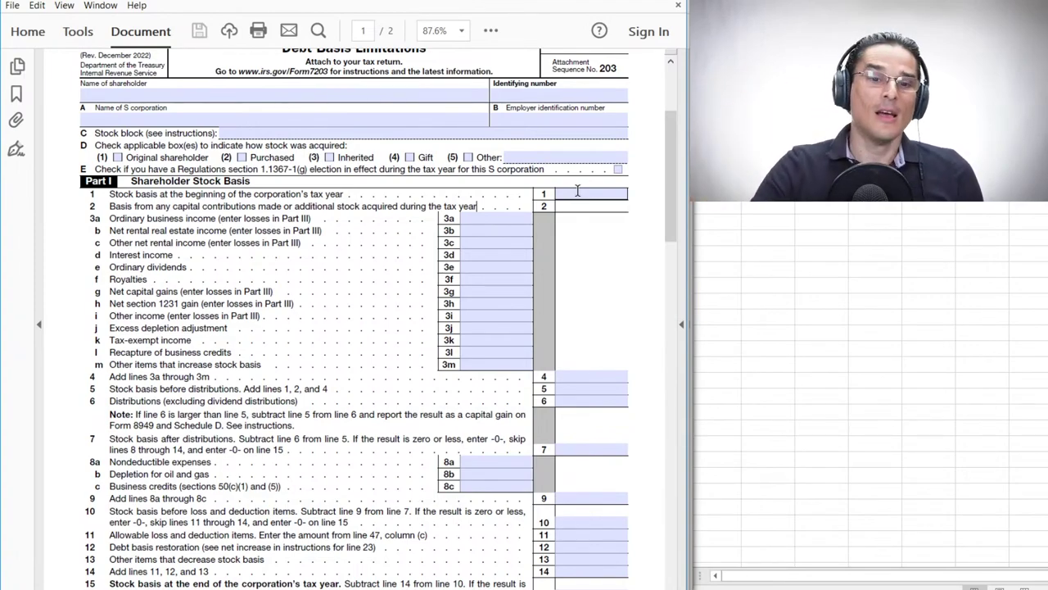
# Step: Examine the income items that increase stock basis on lines 3a through 3m of Part I
pyautogui.scroll(-1, 352, 261)
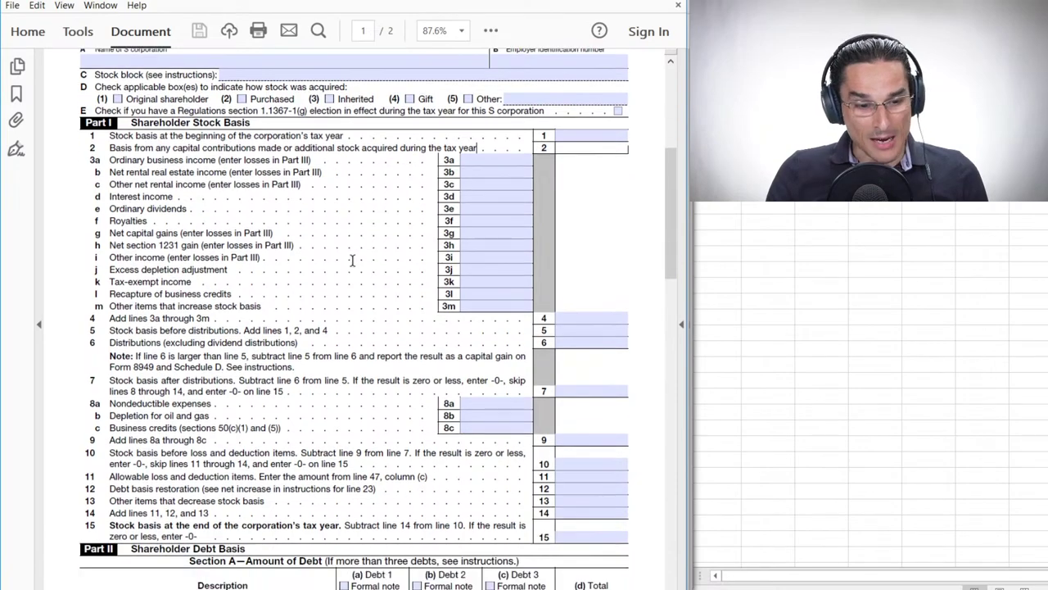
pyautogui.scroll(1, 352, 260)
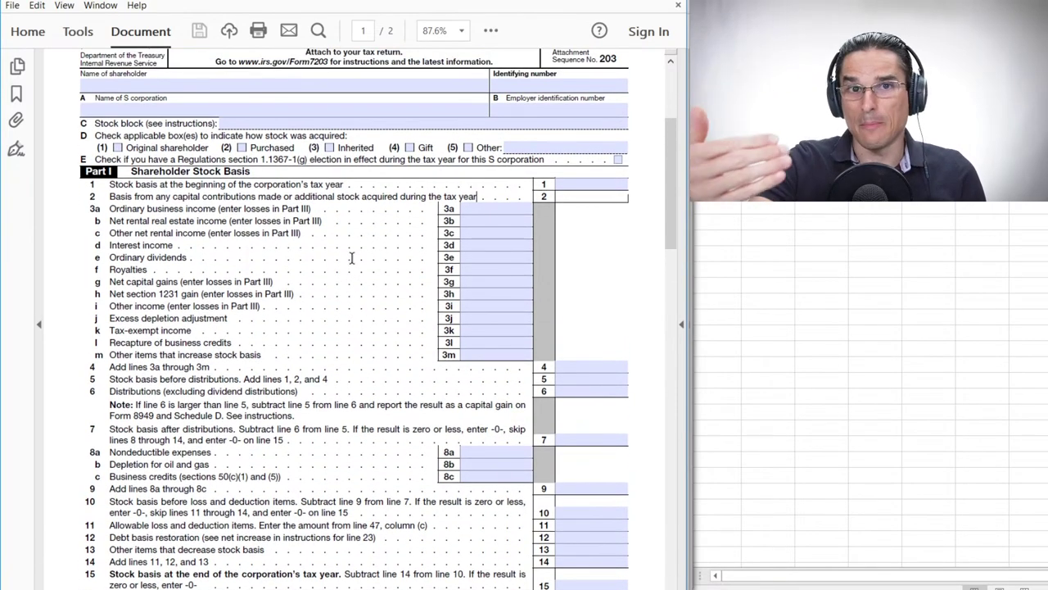
pyautogui.keyDown('ctrl'); pyautogui.scroll(2, 194, 211); pyautogui.keyUp('ctrl')
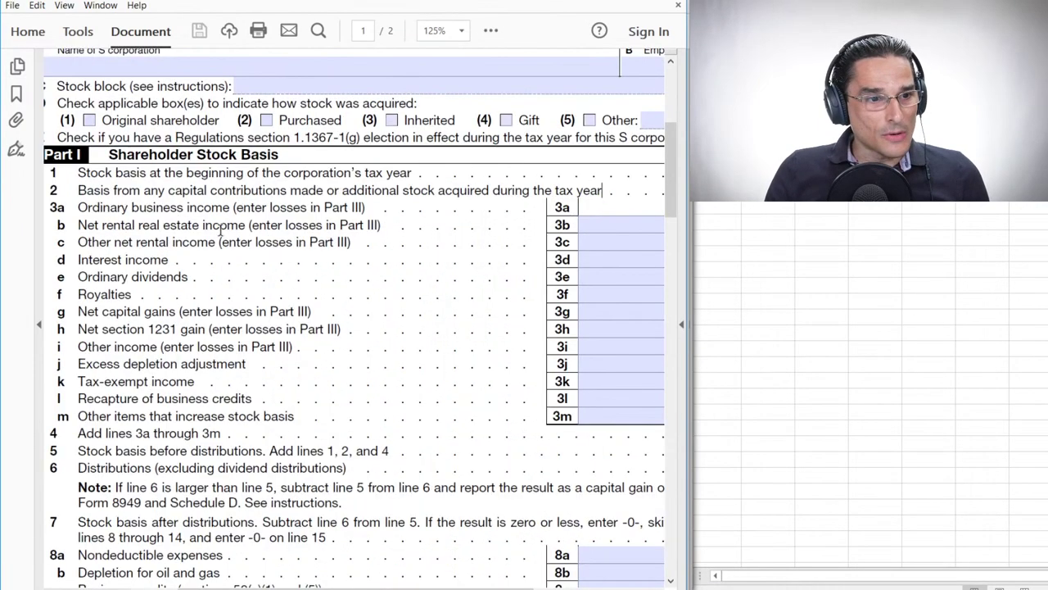
pyautogui.keyDown('ctrl'); pyautogui.scroll(-1, 220, 232); pyautogui.keyUp('ctrl')
pyautogui.keyDown('ctrl'); pyautogui.scroll(-1, 377, 245); pyautogui.keyUp('ctrl')
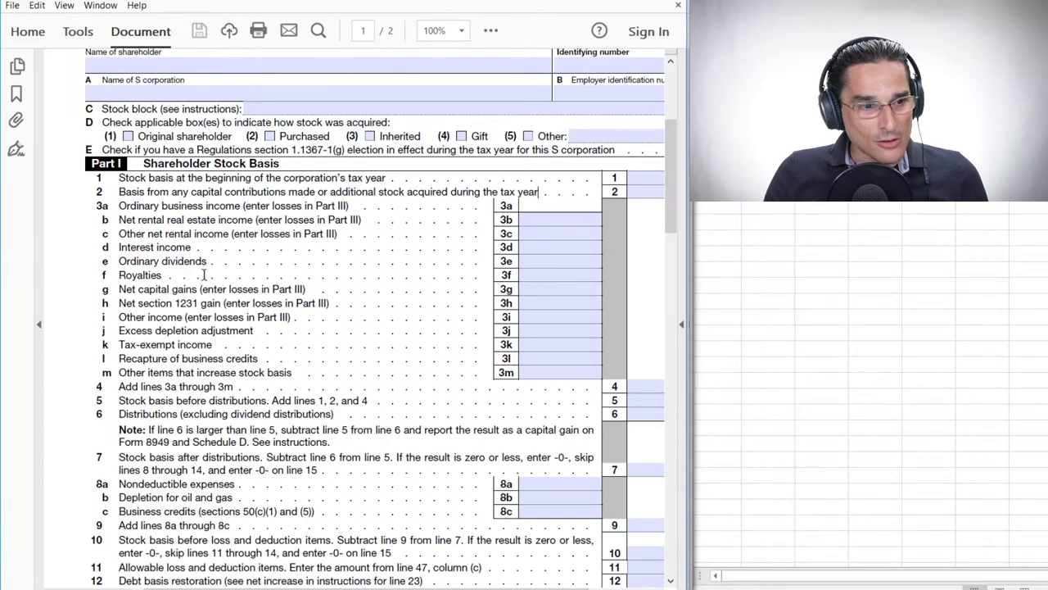
# Step: Highlight "Stock basis before distributions" on line 5 and read the distribution, nondeductible expense and loss lines that follow it
pyautogui.scroll(-4, 402, 208)
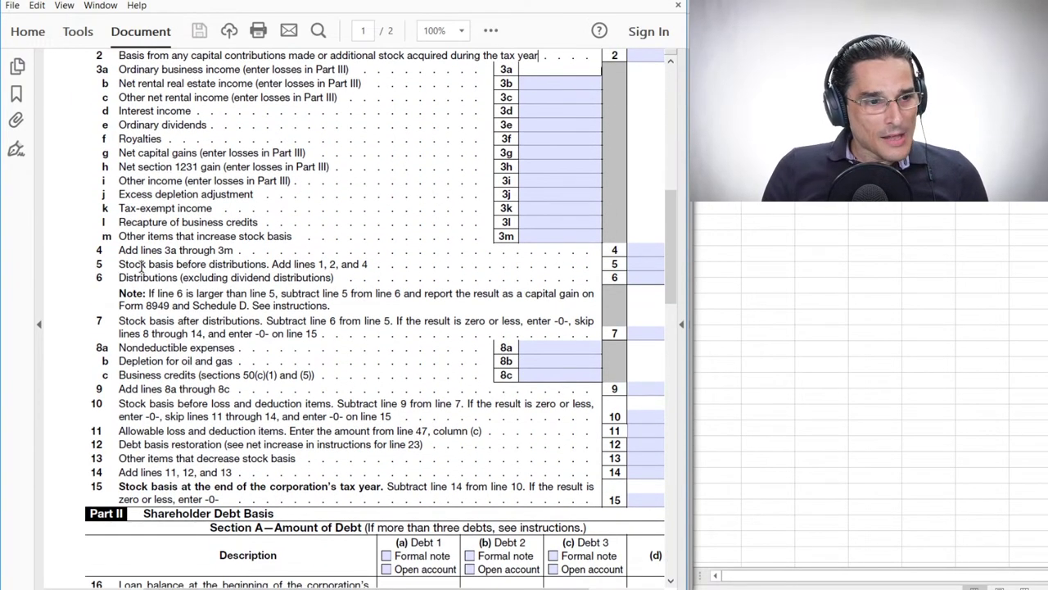
pyautogui.moveTo(119, 265); pyautogui.dragTo(265, 259)
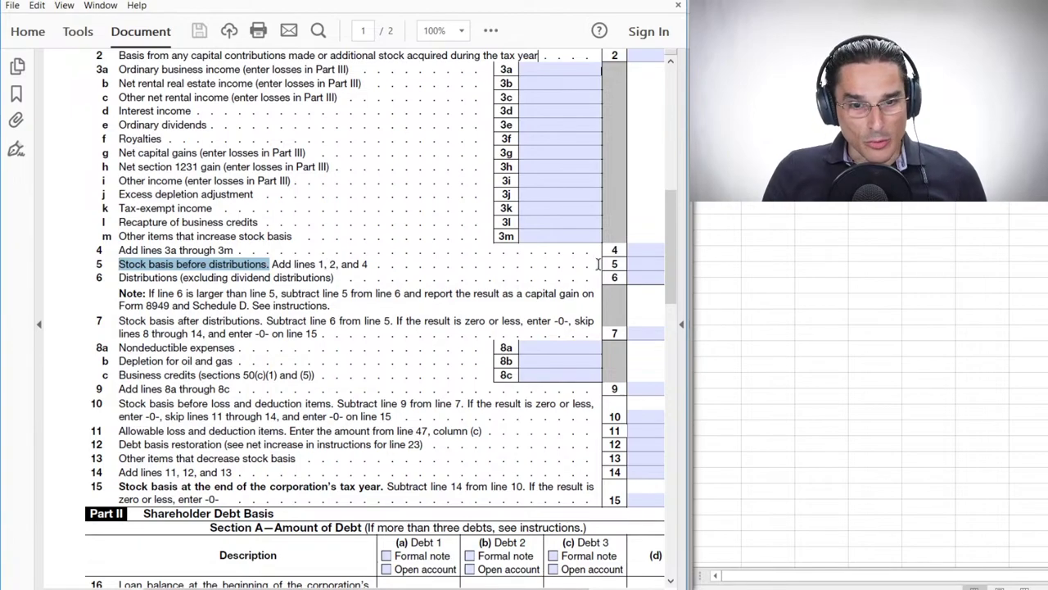
pyautogui.click(156, 278)
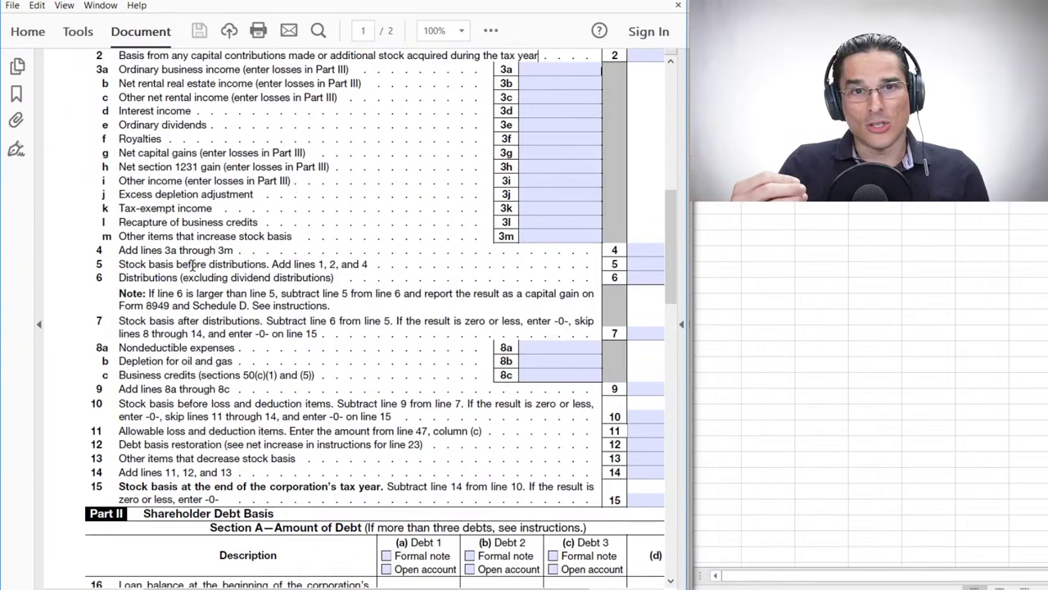
pyautogui.scroll(-1, 426, 308)
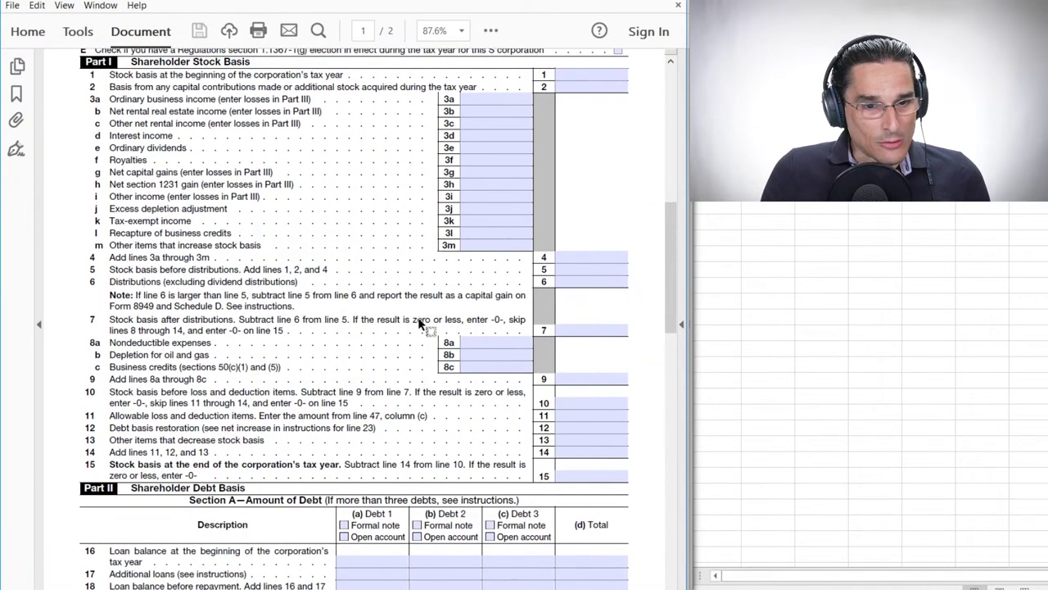
pyautogui.scroll(1, 424, 320)
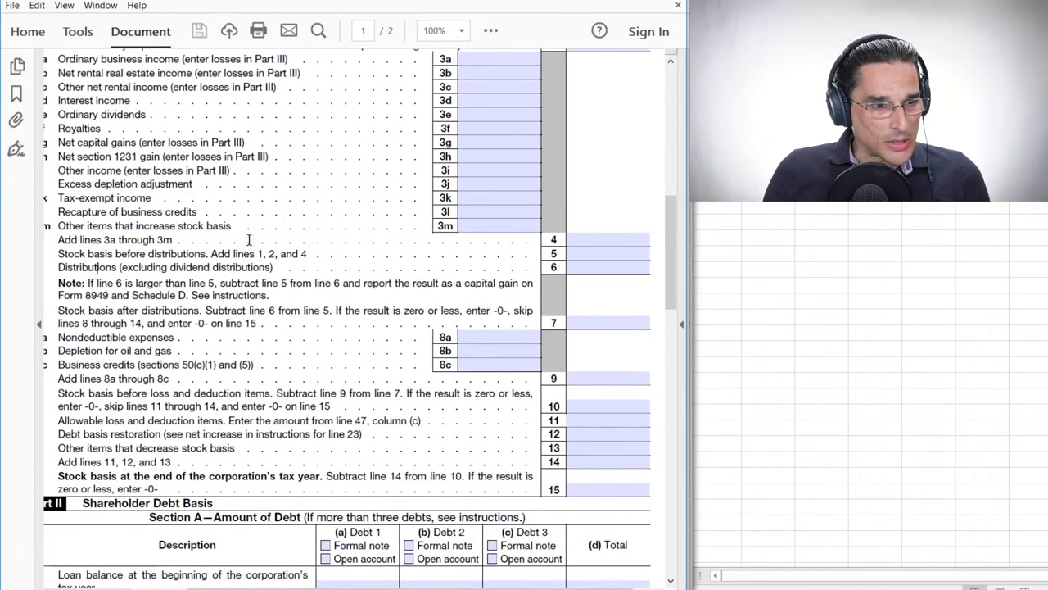
pyautogui.scroll(-1, 249, 239)
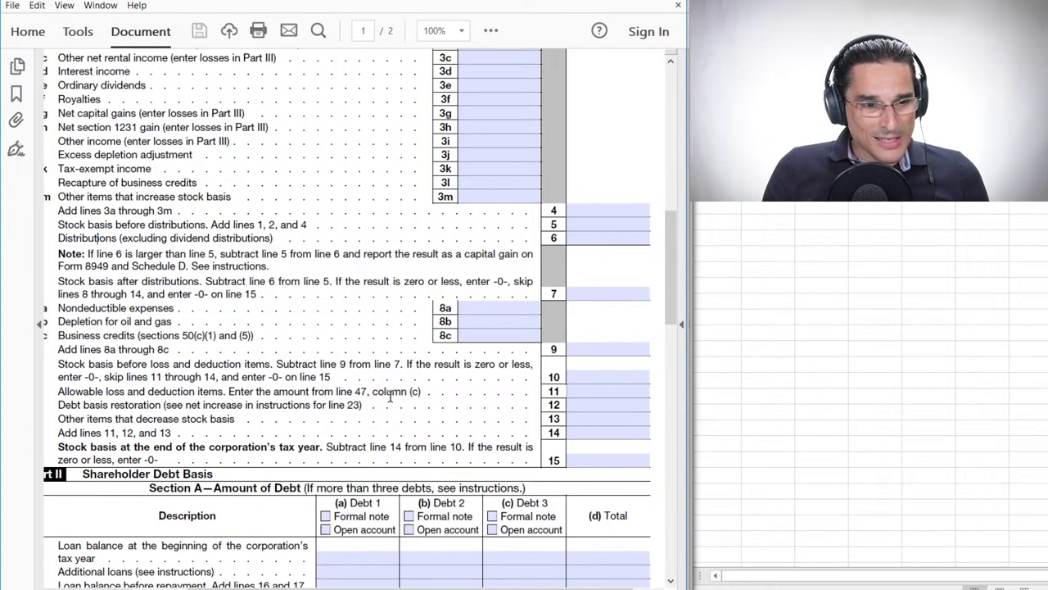
pyautogui.scroll(-2, 390, 396)
pyautogui.scroll(1, 441, 347)
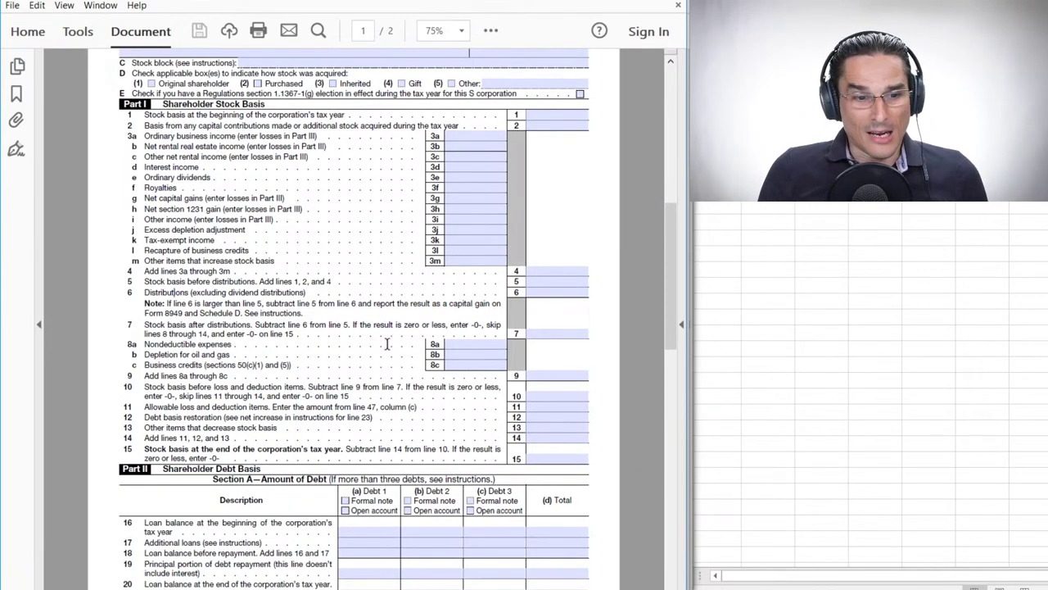
pyautogui.scroll(-1, 316, 359)
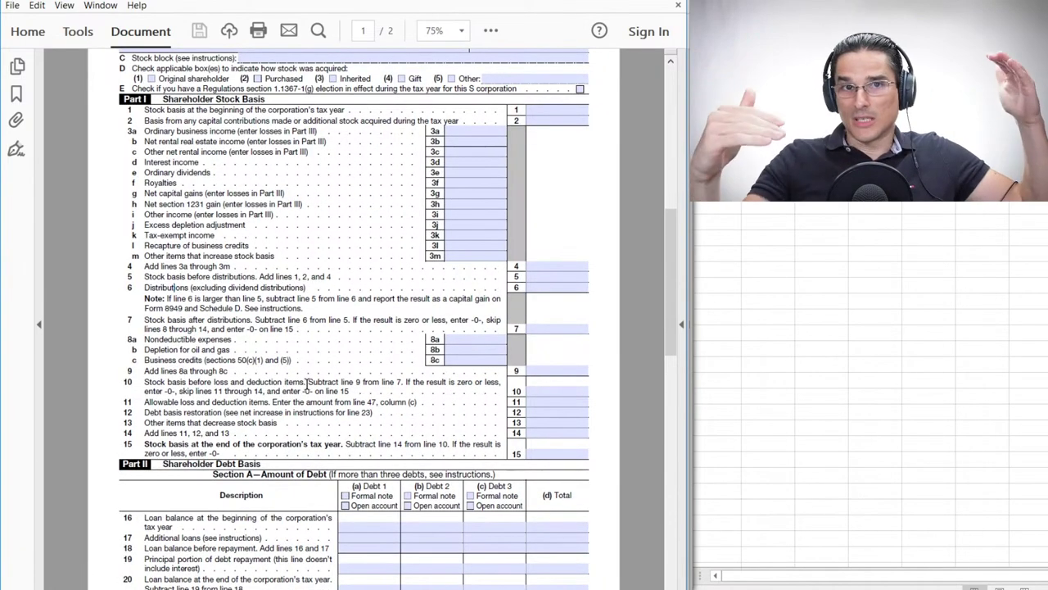
# Step: Highlight "Stock basis at the end of the corporation's tax year" on line 15 and clear the highlight
pyautogui.scroll(4, 131, 487)
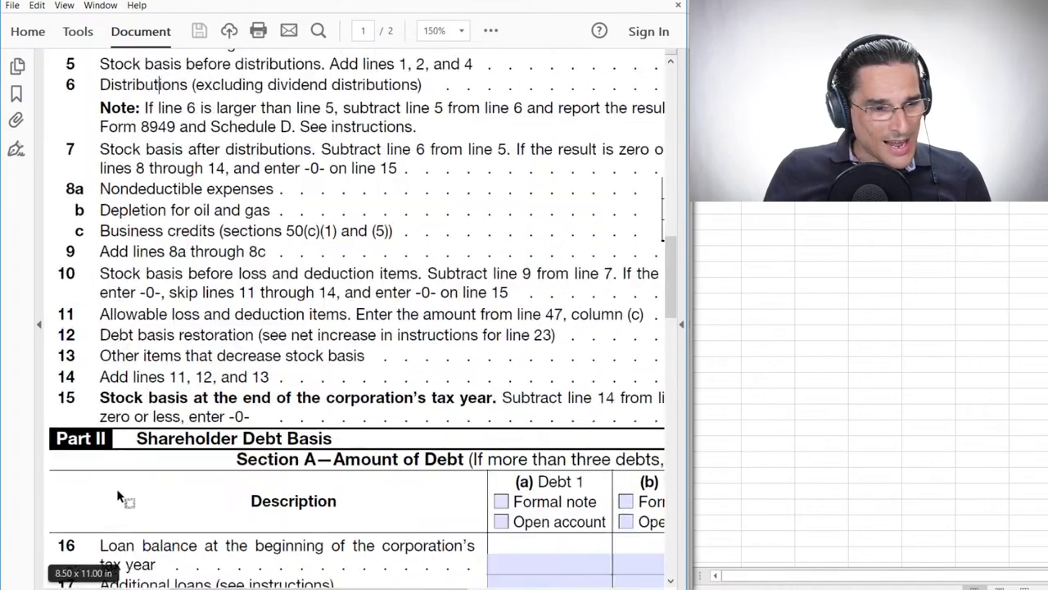
pyautogui.moveTo(96, 397); pyautogui.dragTo(499, 401)
pyautogui.scroll(-4, 496, 403)
pyautogui.scroll(-3, 489, 405)
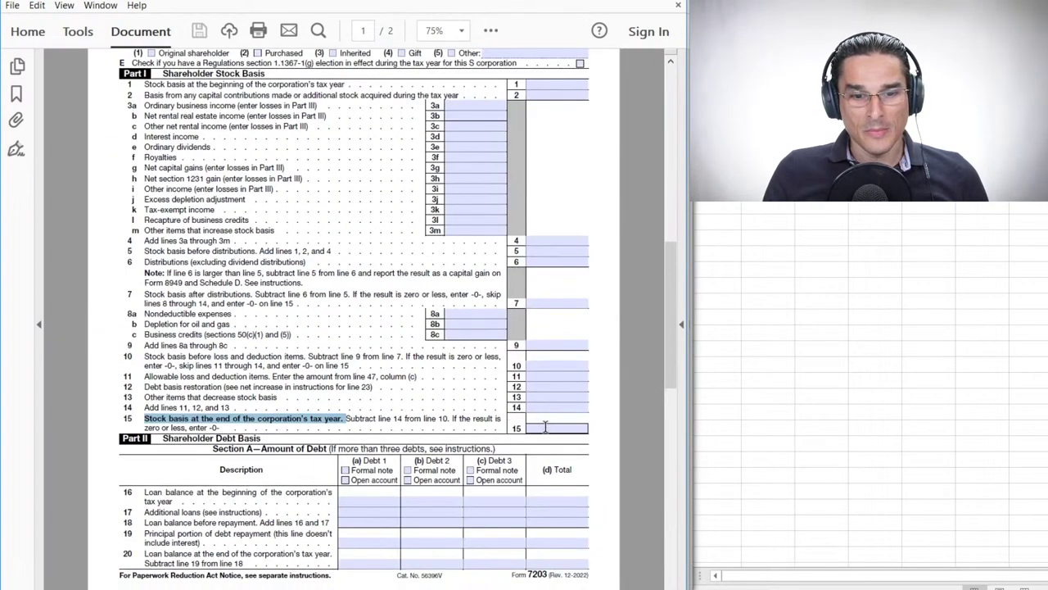
pyautogui.click(604, 402)
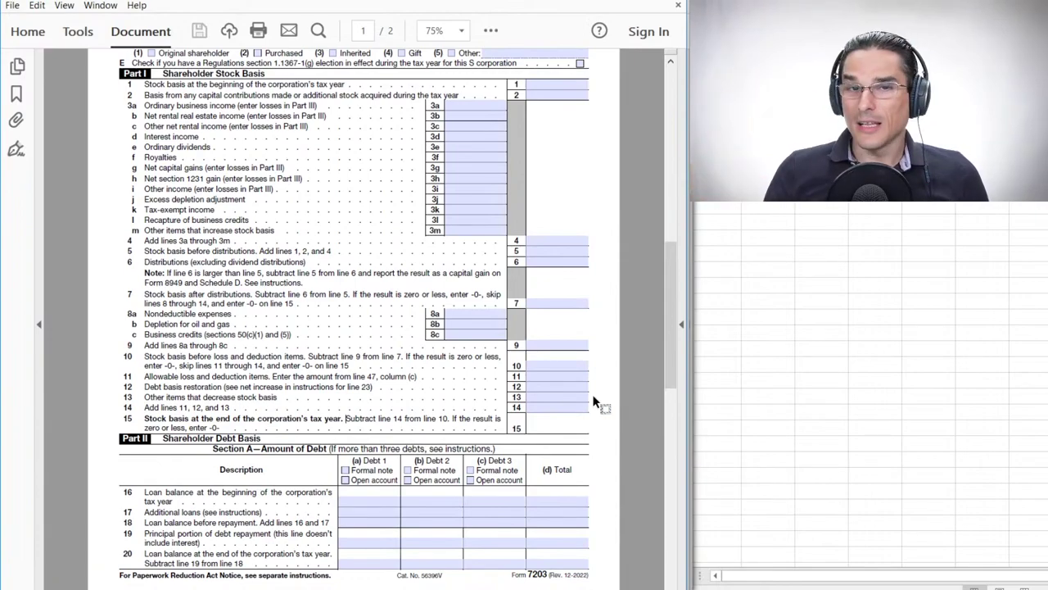
pyautogui.scroll(-1, 487, 416)
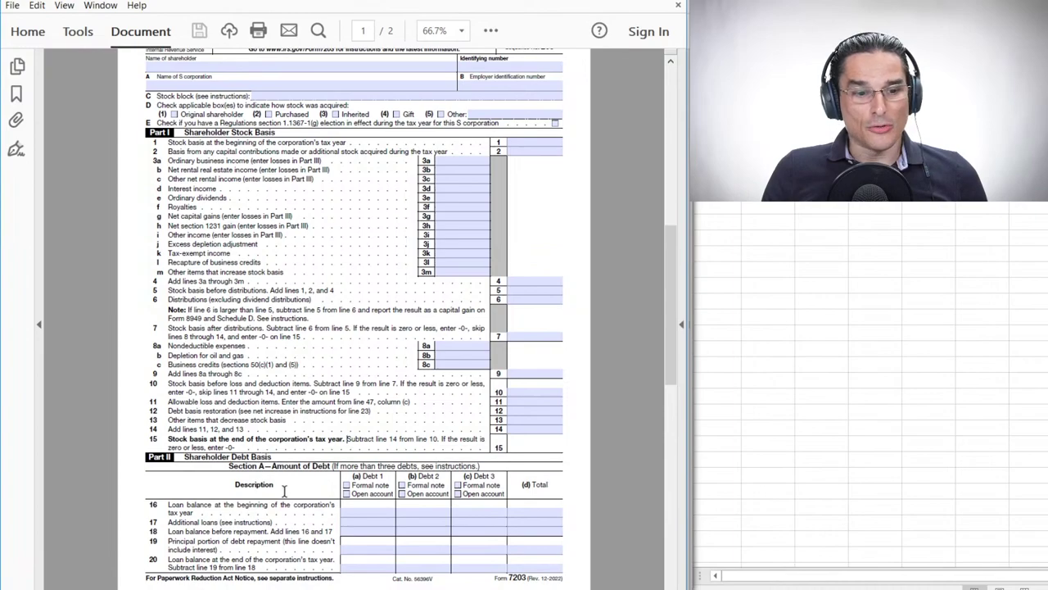
# Step: Highlight "Allowable Loss and Deduction Items" in the Part III heading on page 2, and return to the top of page 1
pyautogui.scroll(-2, 284, 491)
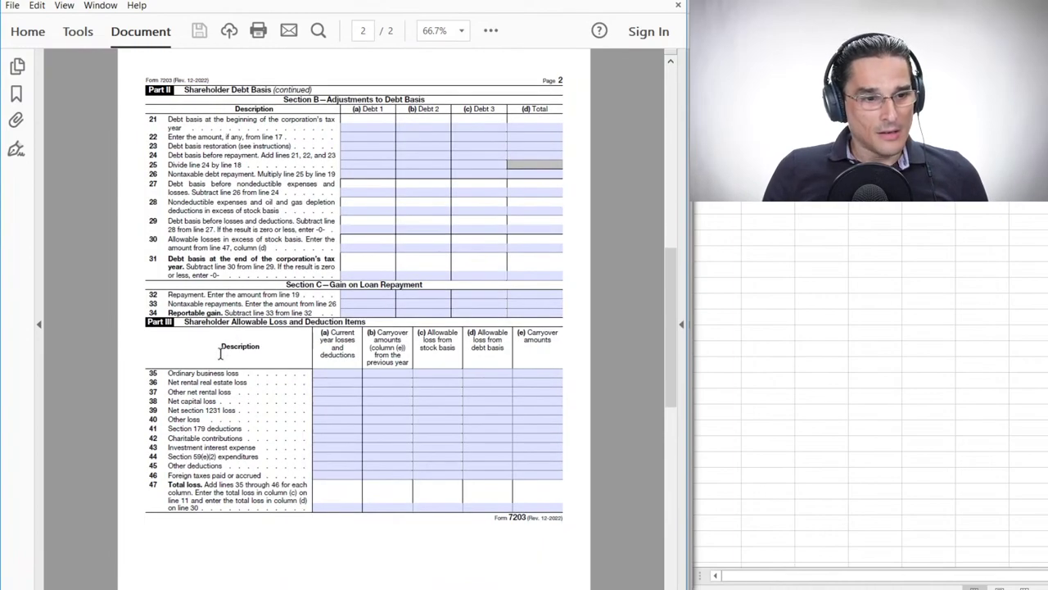
pyautogui.scroll(2, 220, 352)
pyautogui.moveTo(182, 306); pyautogui.dragTo(389, 307)
pyautogui.scroll(-2, 459, 374)
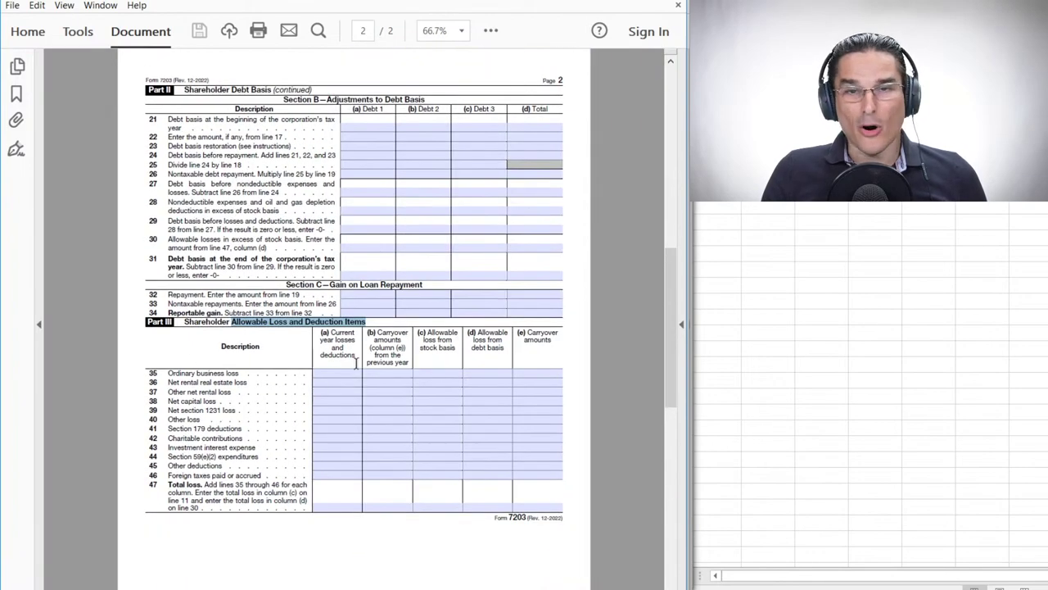
pyautogui.click(565, 420)
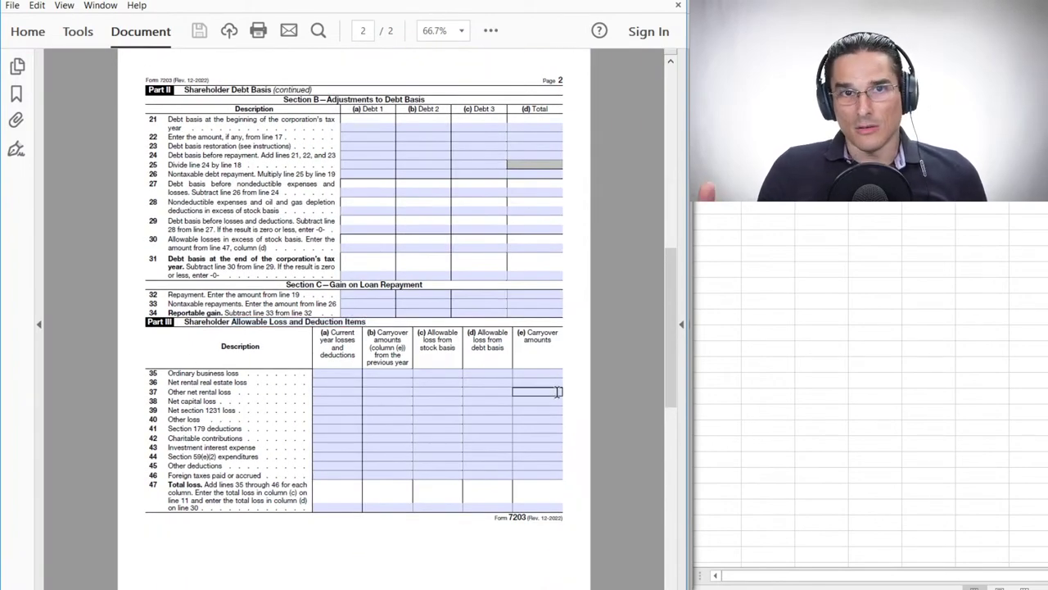
pyautogui.scroll(15, 549, 381)
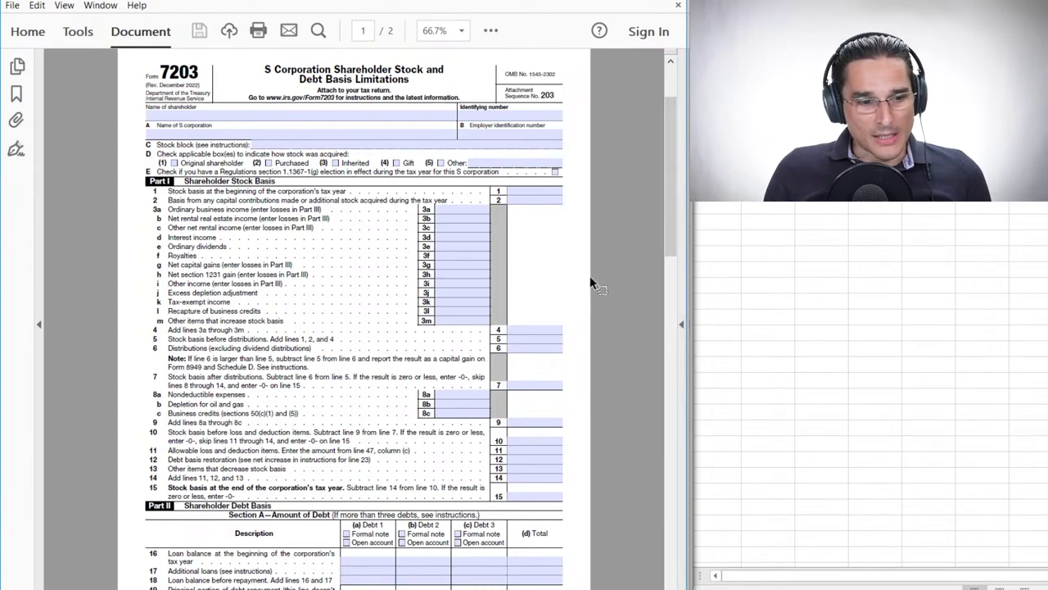
pyautogui.scroll(-1, 618, 251)
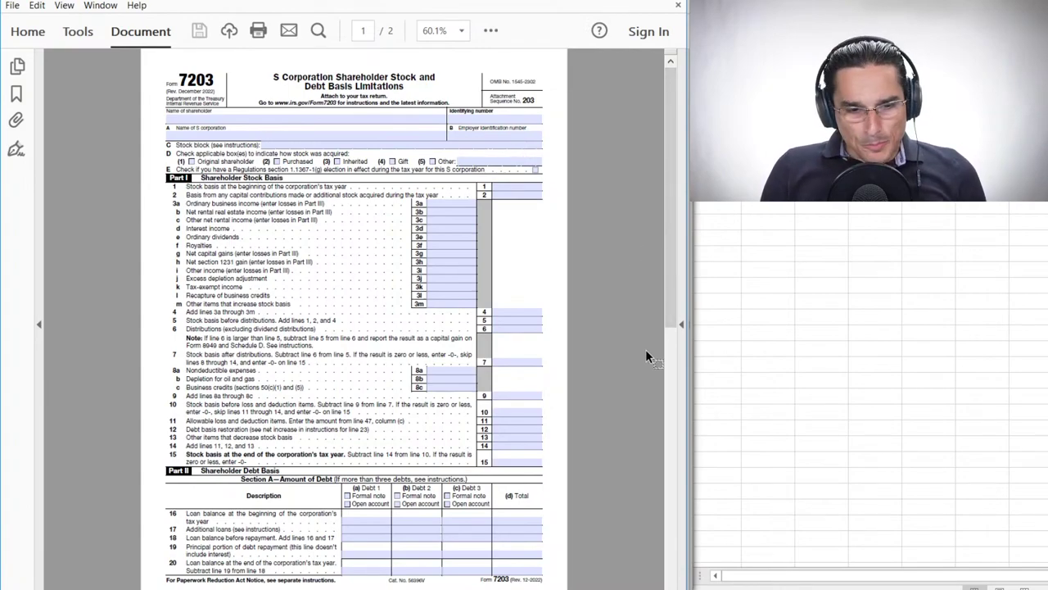
# Step: Switch to the S-Corporation Basis Analysis workbook in Excel, select the Scenario 1 heading and look over the scenarios
pyautogui.moveTo(612, 589)
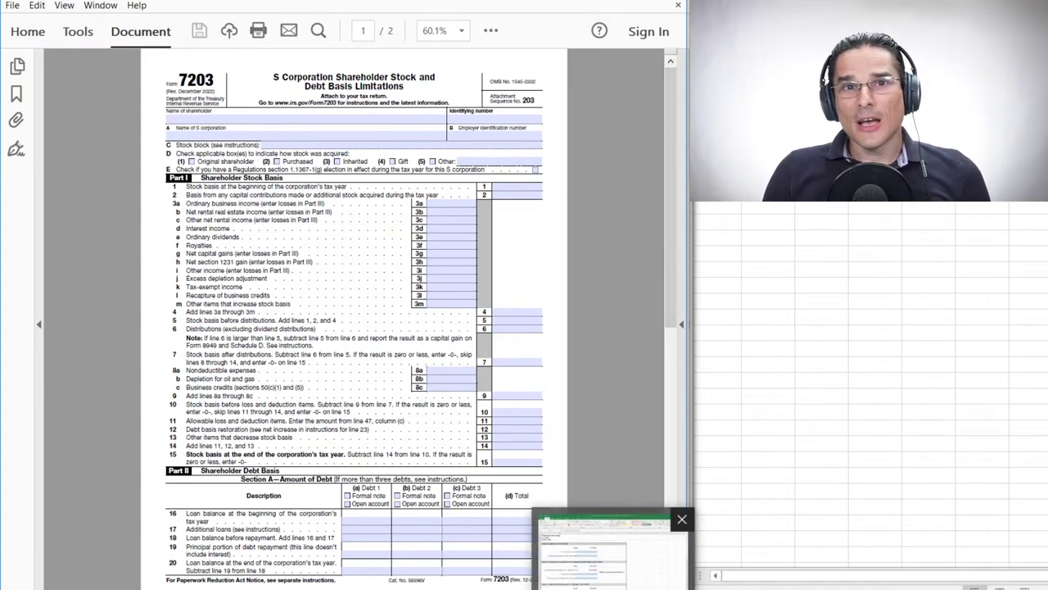
pyautogui.click(612, 551)
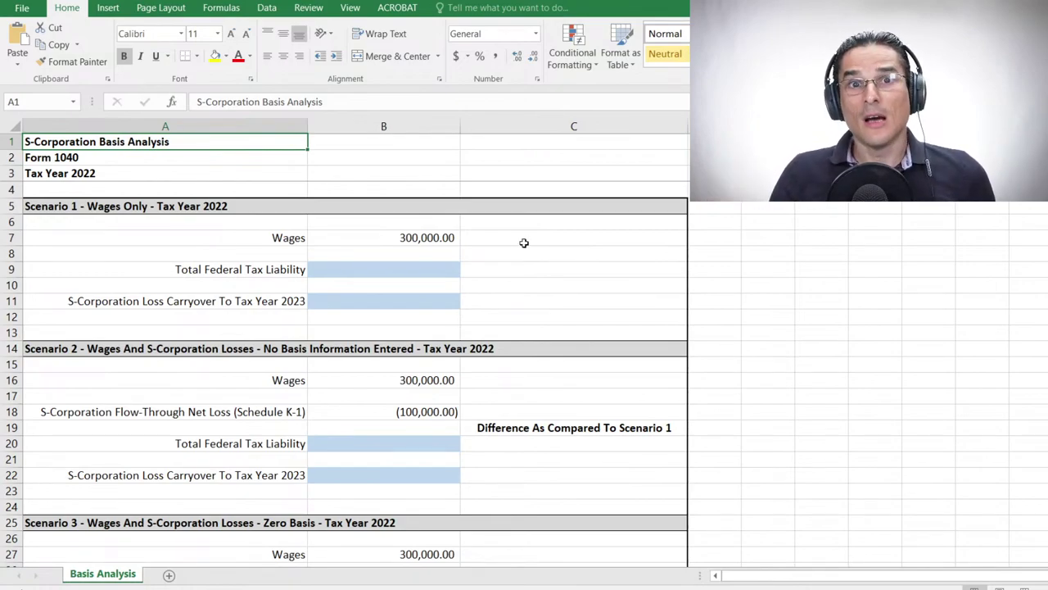
pyautogui.click(117, 211)
pyautogui.scroll(-10, 168, 236)
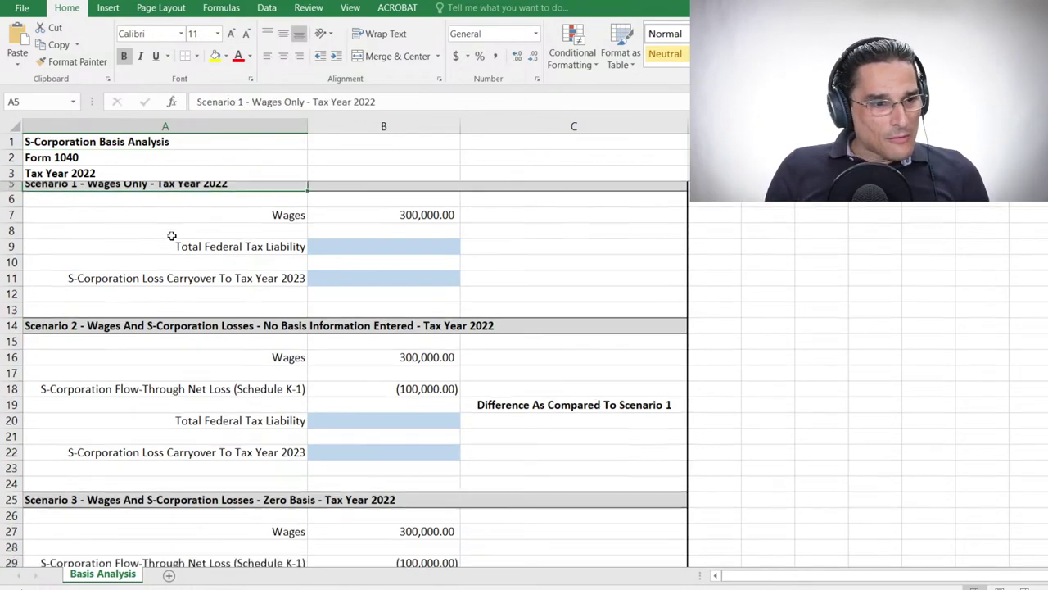
pyautogui.scroll(10, 165, 237)
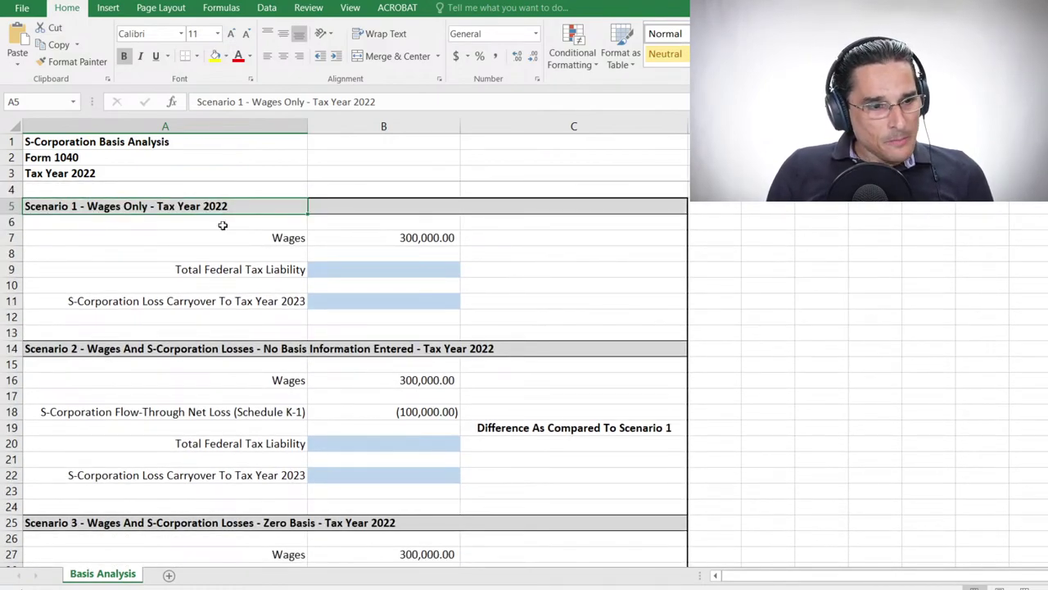
# Step: Go through Scenario 1's wages, total federal tax liability and S-corporation loss carryover cells, ending on cell B11
pyautogui.click(357, 240)
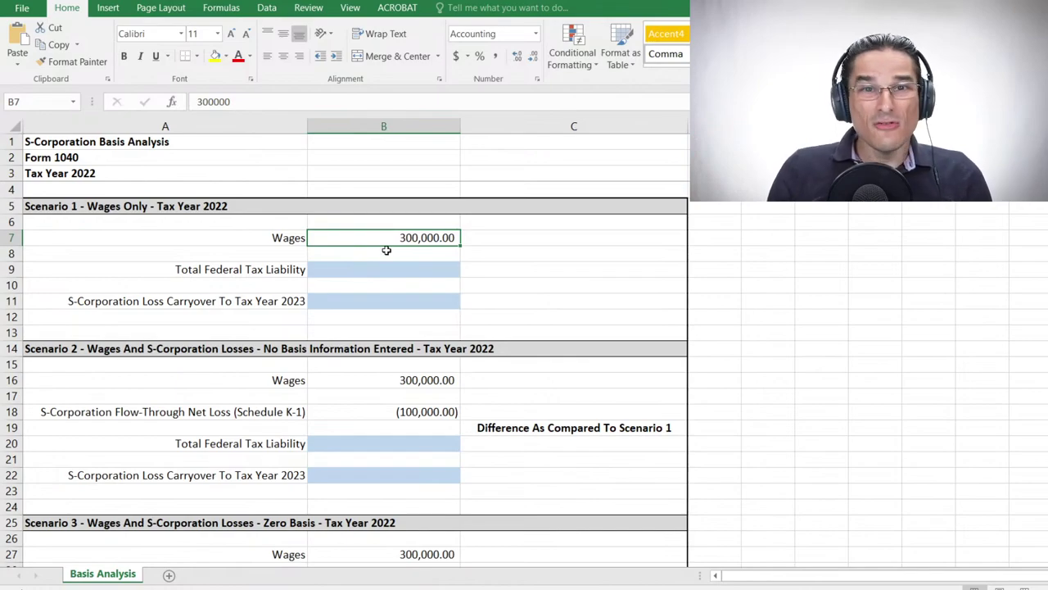
pyautogui.click(365, 271)
pyautogui.click(299, 271)
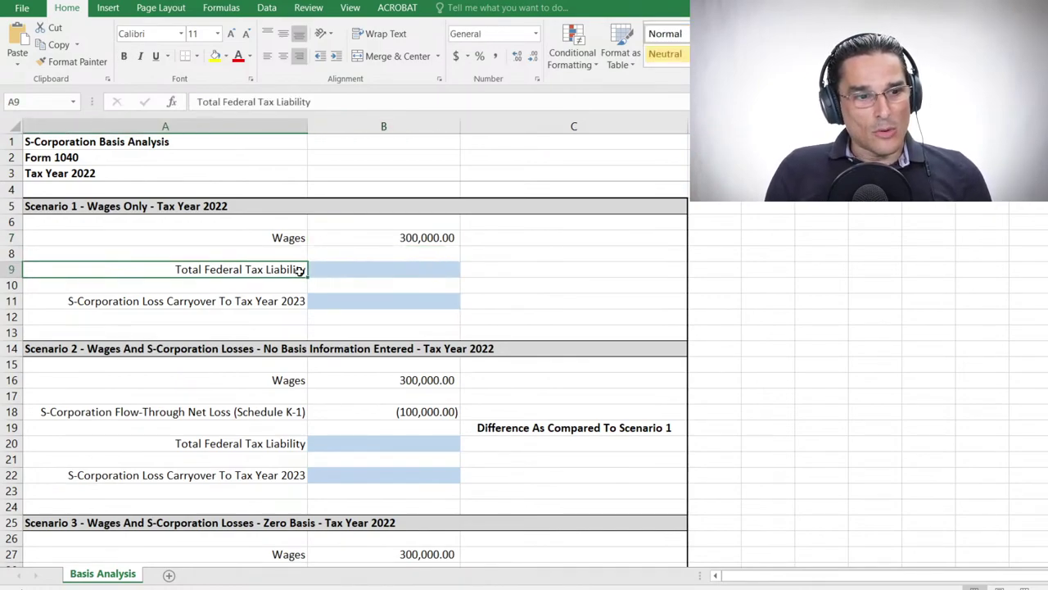
pyautogui.click(340, 271)
pyautogui.click(286, 274)
pyautogui.click(335, 274)
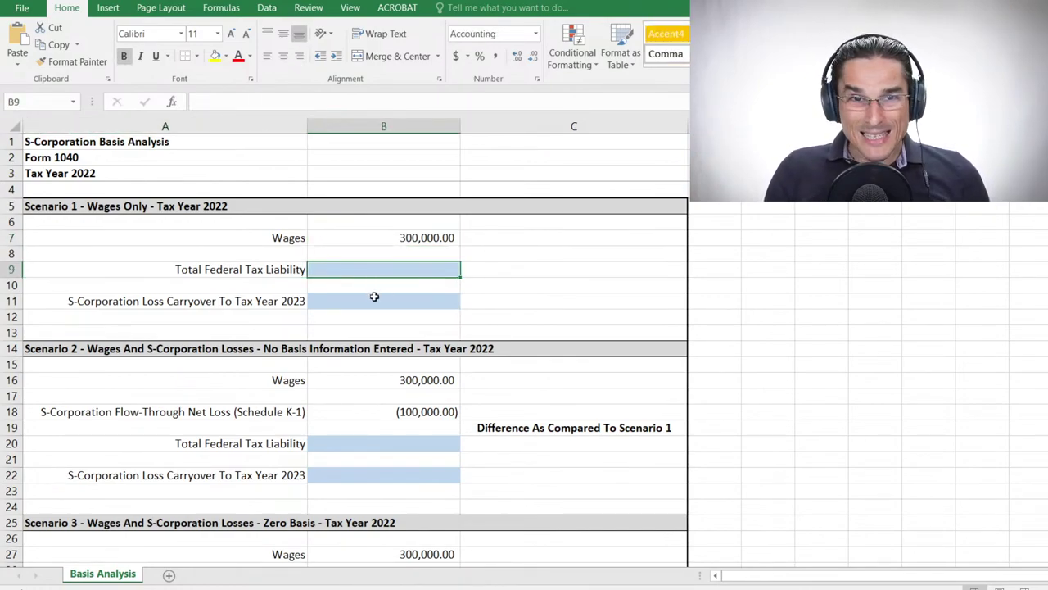
pyautogui.click(348, 302)
pyautogui.click(301, 299)
pyautogui.click(330, 299)
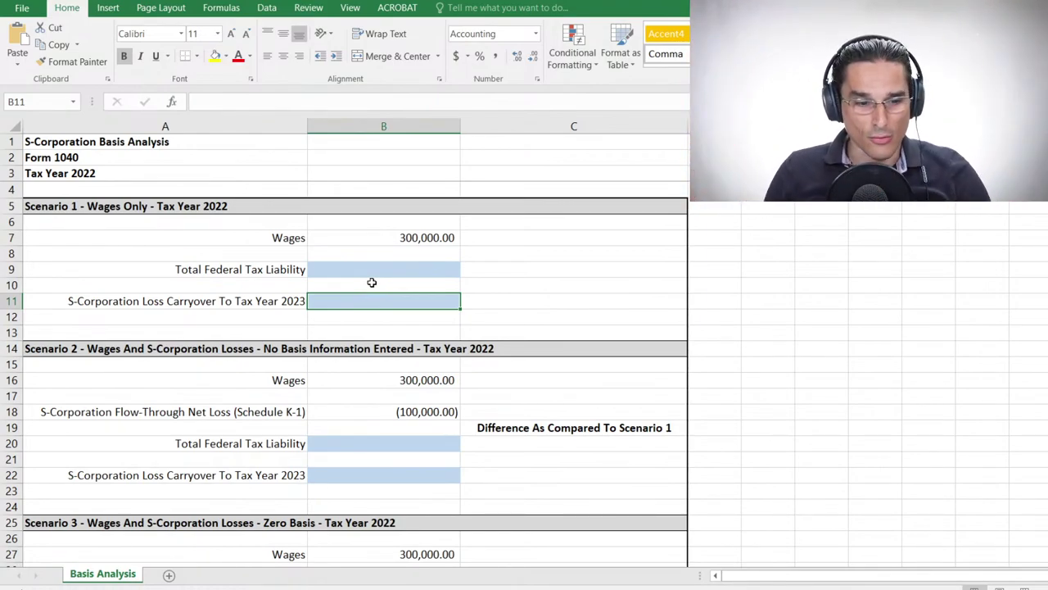
# Step: Switch to the tax preparation software and look through both pages of the test client's 2022 Form 1040
pyautogui.hotkey('alt', 'Tab')
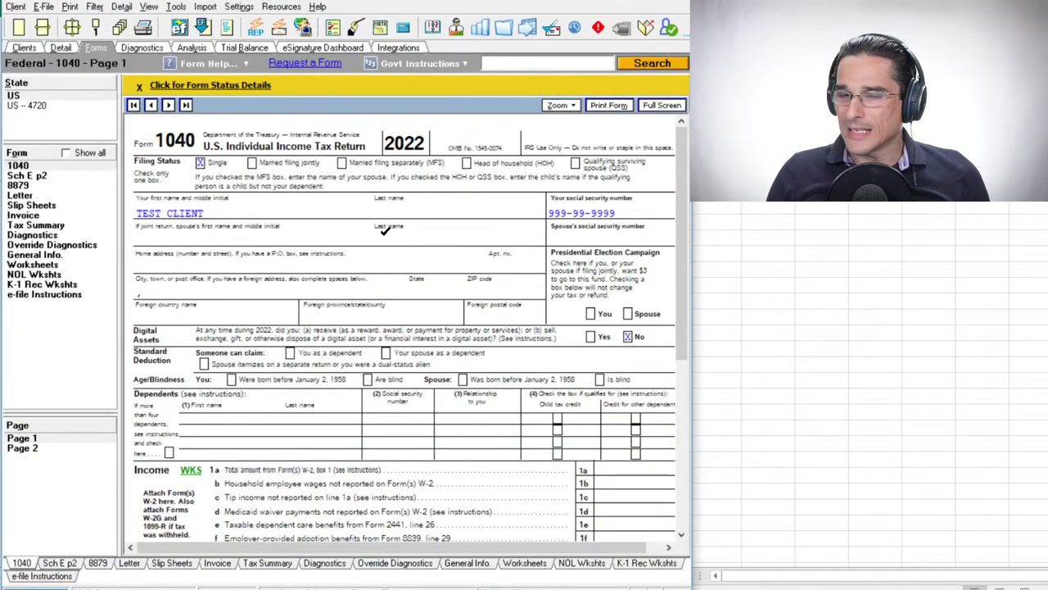
pyautogui.scroll(-3, 318, 233)
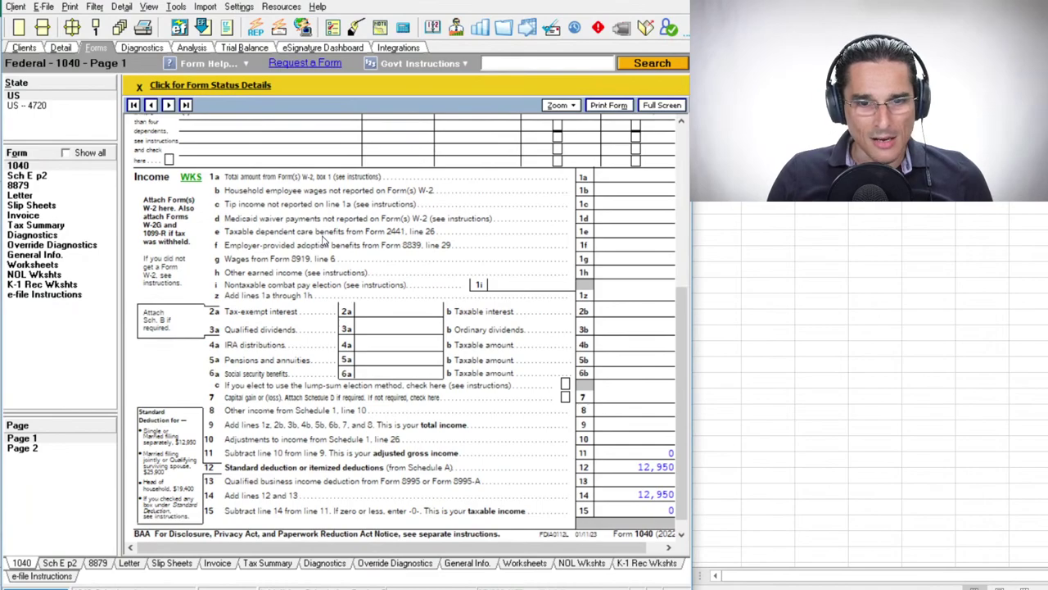
pyautogui.scroll(-6, 323, 237)
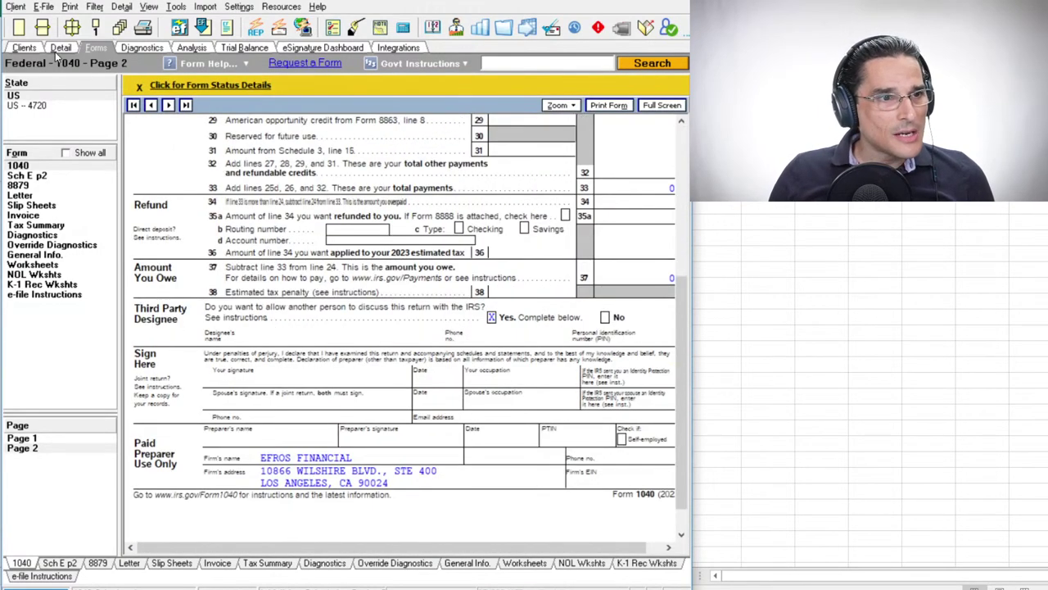
# Step: Enter 300,000 as box 1 wages on the W-2 input for the employer WAGES
pyautogui.click(60, 49)
pyautogui.click(107, 85)
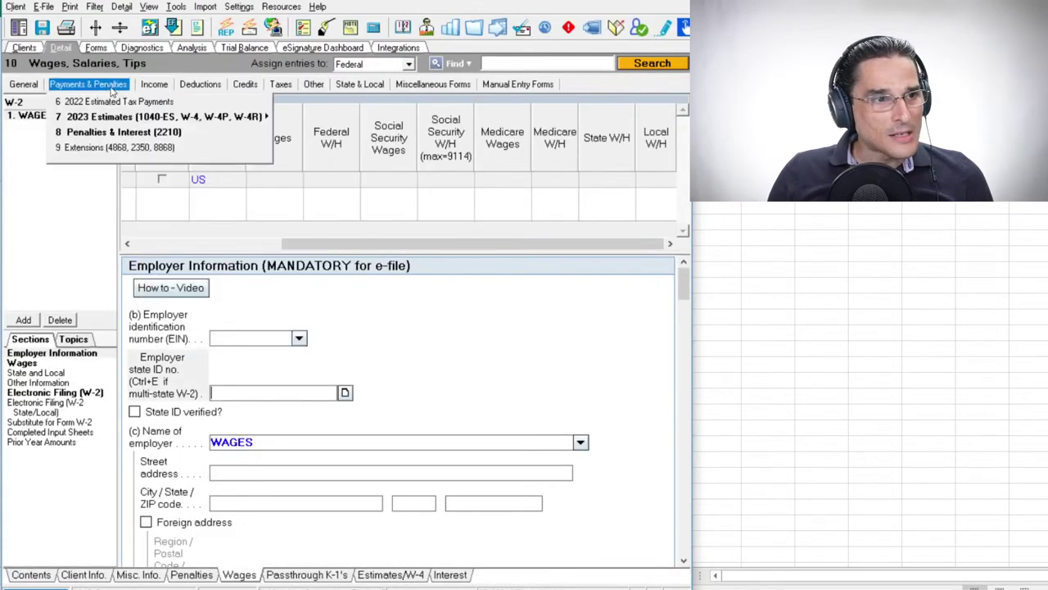
pyautogui.click(157, 86)
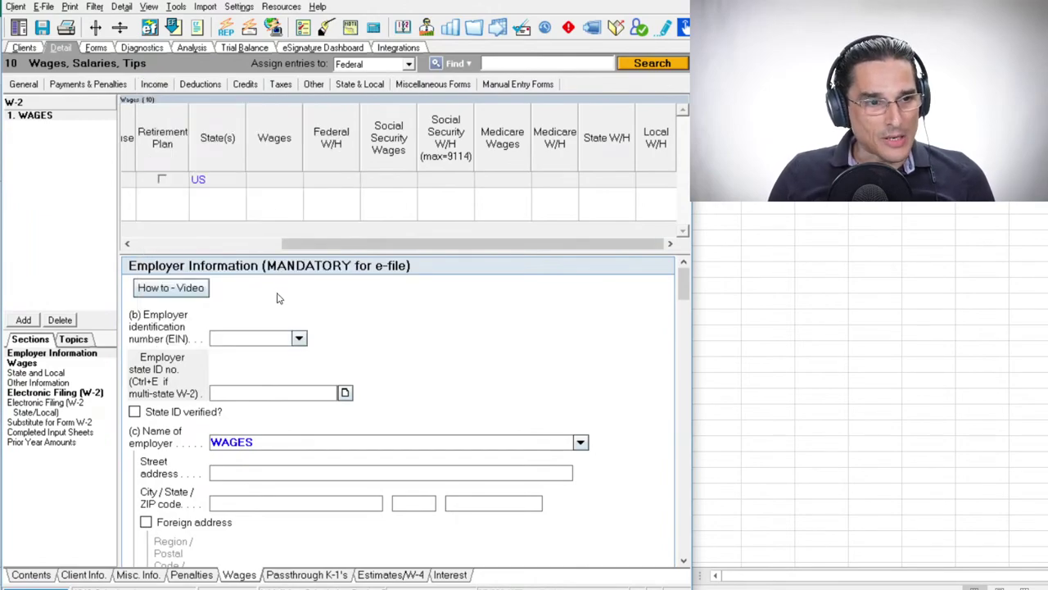
pyautogui.scroll(-5, 278, 375)
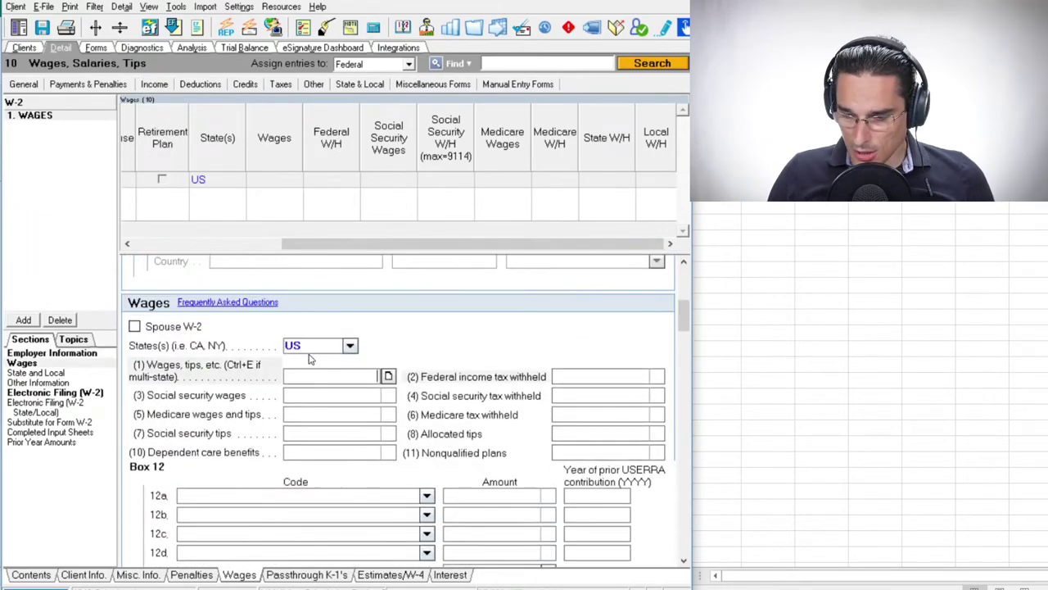
pyautogui.write('300,000')
pyautogui.press('Tab')
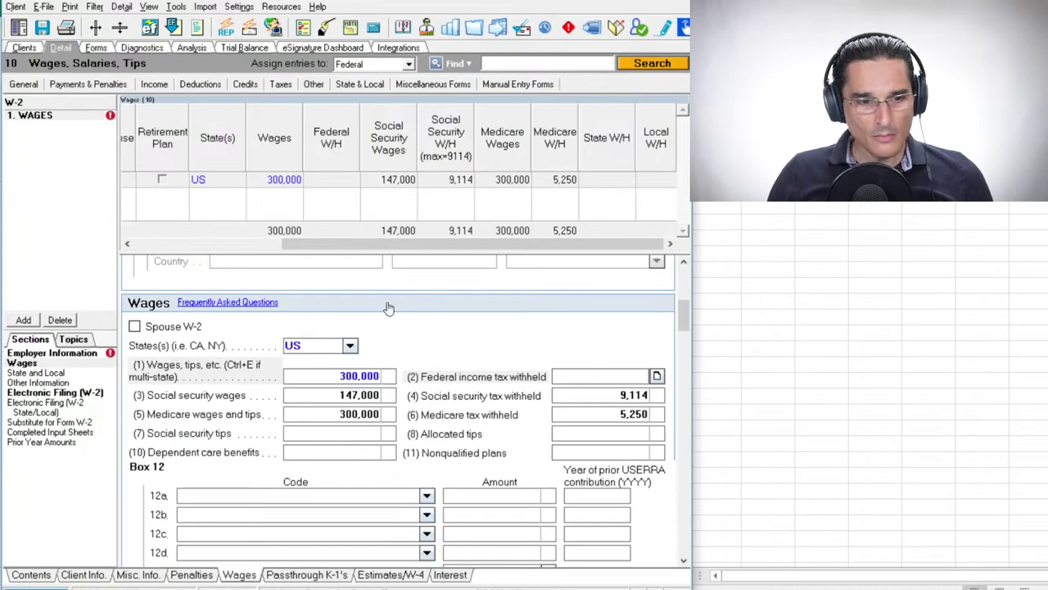
# Step: Open the recalculated Form 1040 and check the wages, taxable income on line 15 and total tax on line 24
pyautogui.click(100, 50)
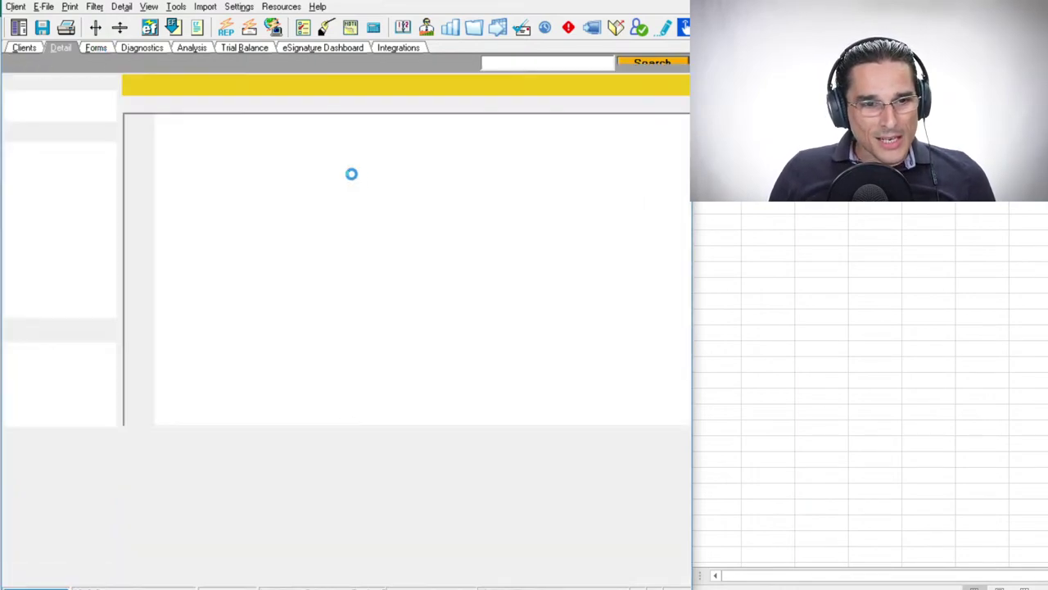
pyautogui.scroll(8, 600, 219)
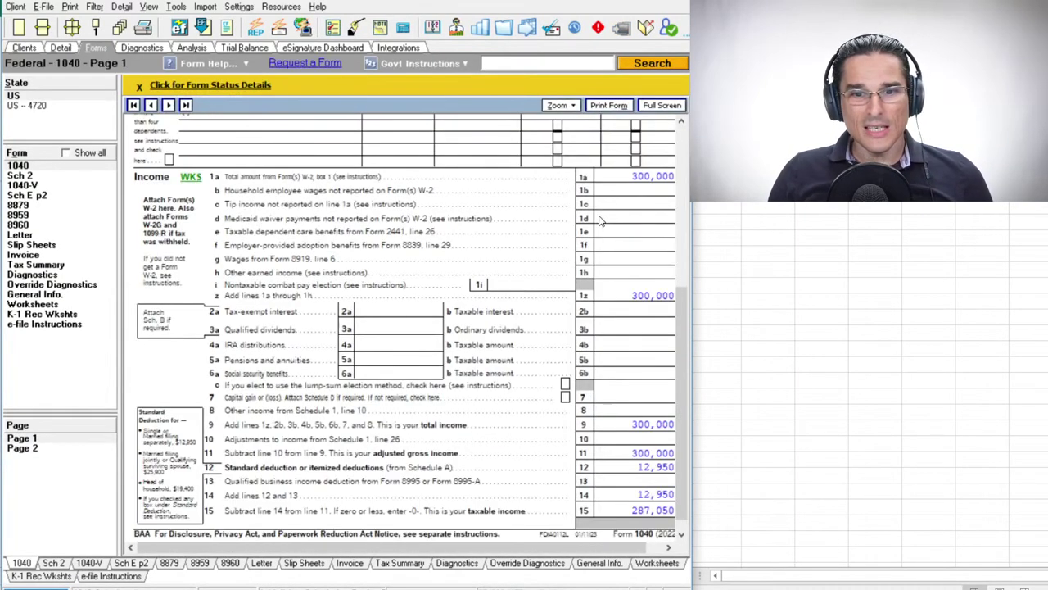
pyautogui.scroll(-3, 600, 217)
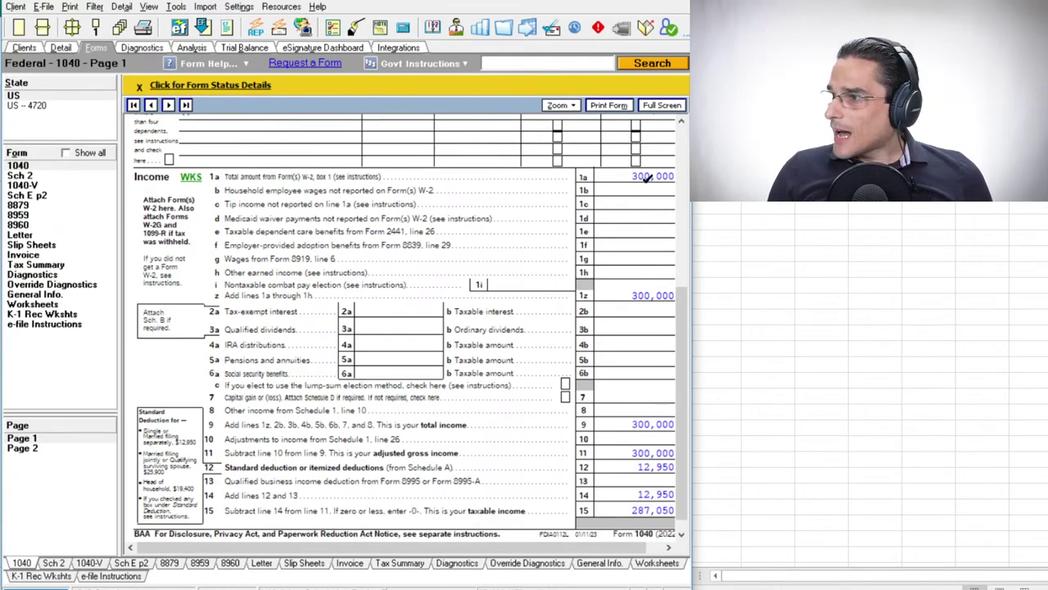
pyautogui.scroll(-5, 647, 311)
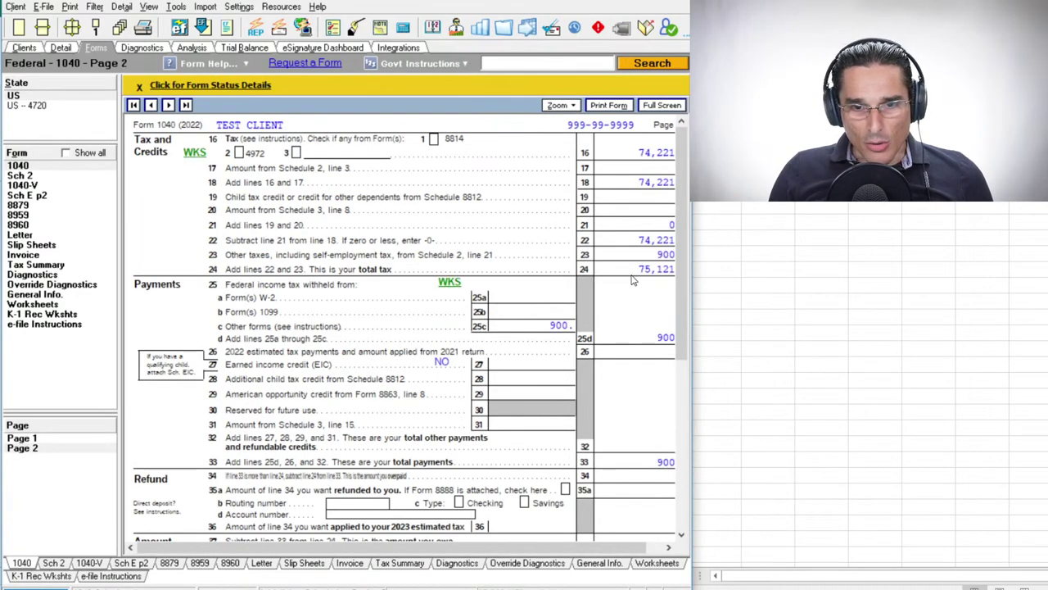
pyautogui.scroll(5, 633, 281)
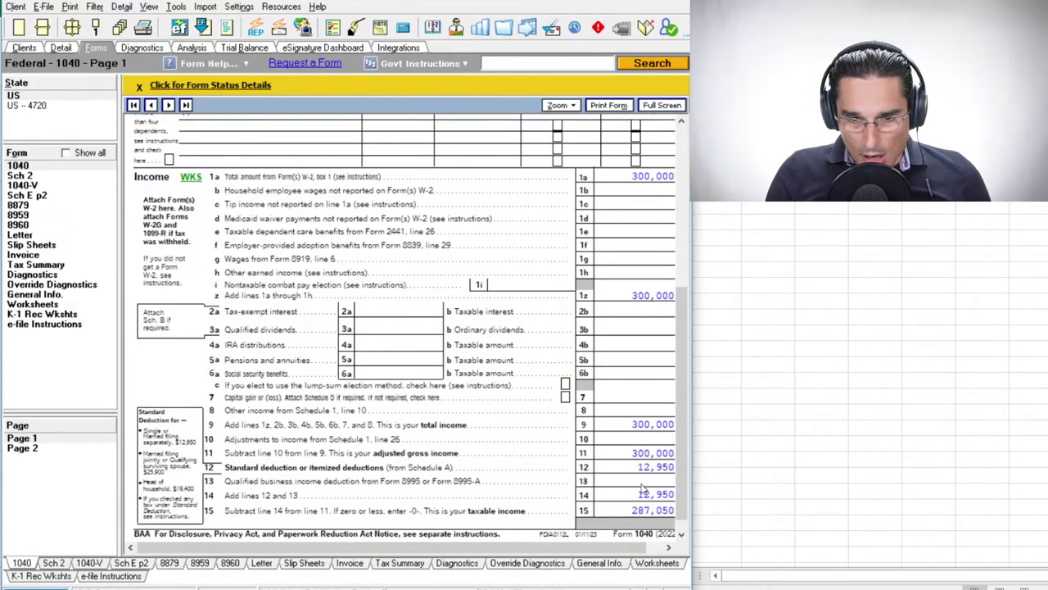
pyautogui.scroll(-5, 622, 502)
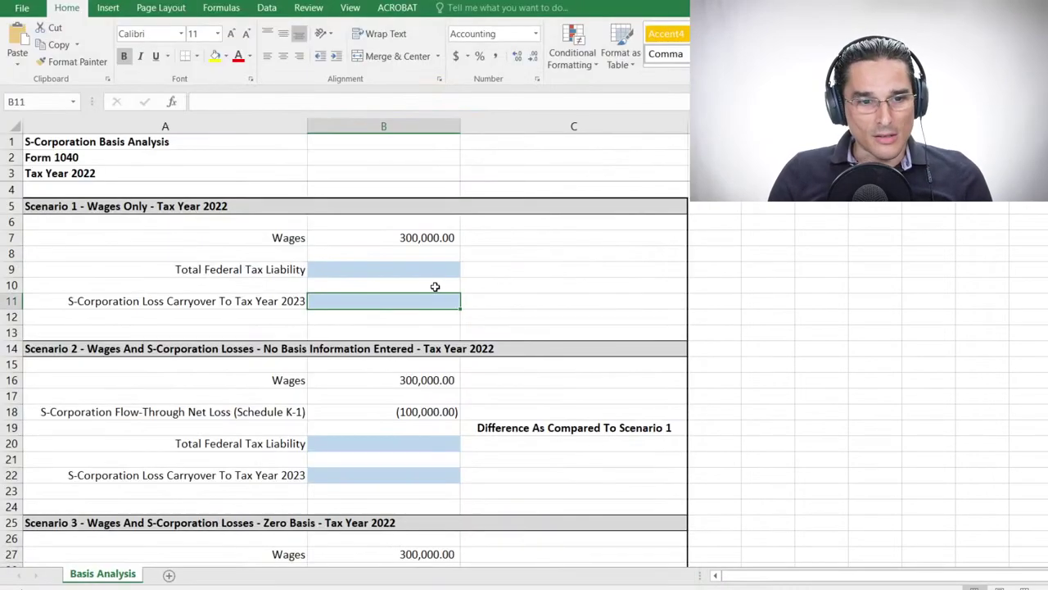
# Step: In the Excel basis workbook, enter 75121 as Scenario 1's total federal tax liability in B9
pyautogui.click(439, 279)
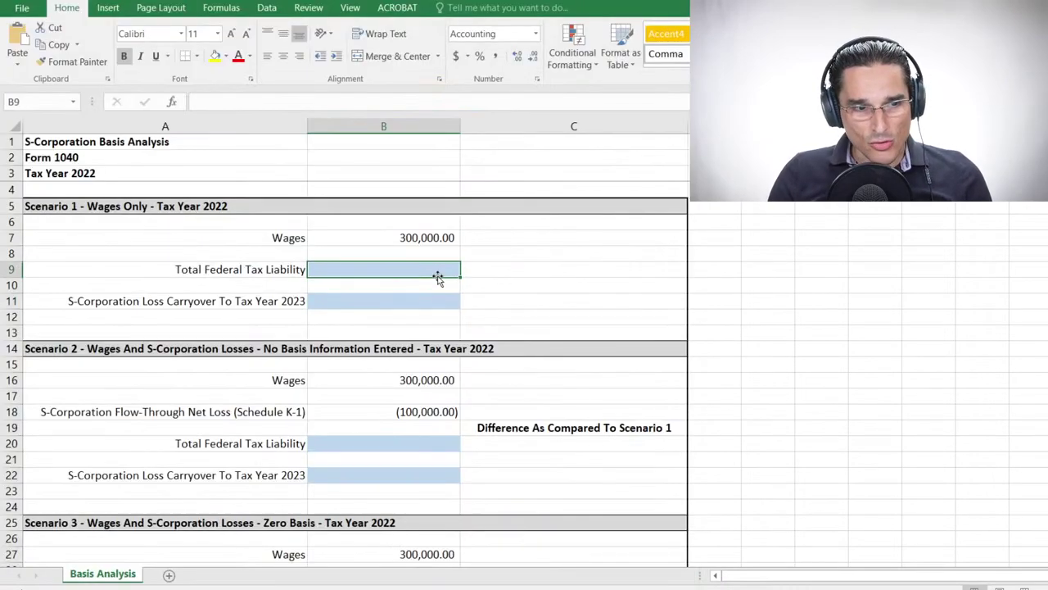
pyautogui.write('75121')
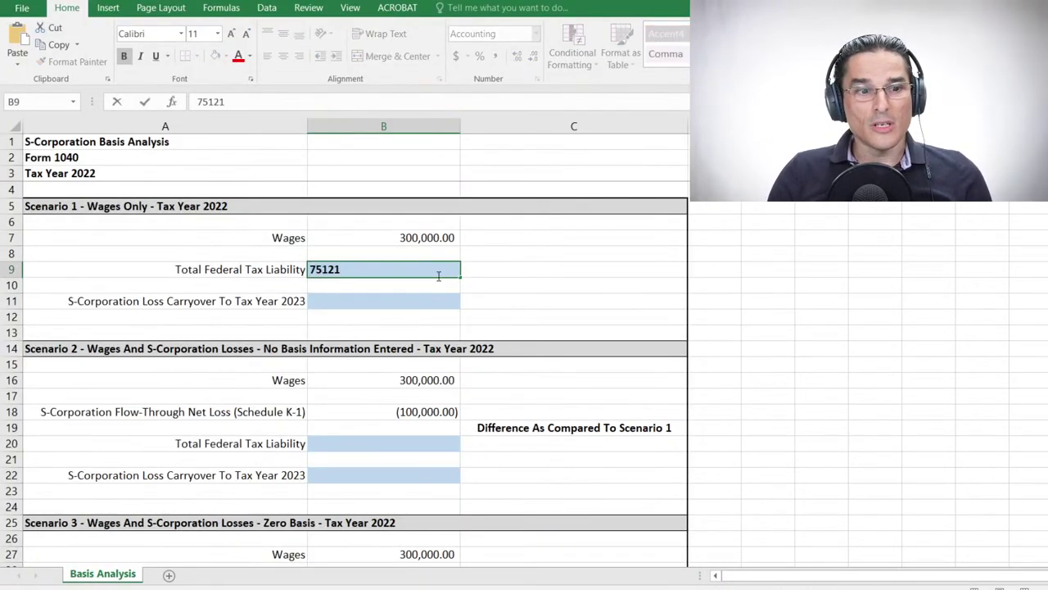
pyautogui.press('Return')
pyautogui.click(494, 269)
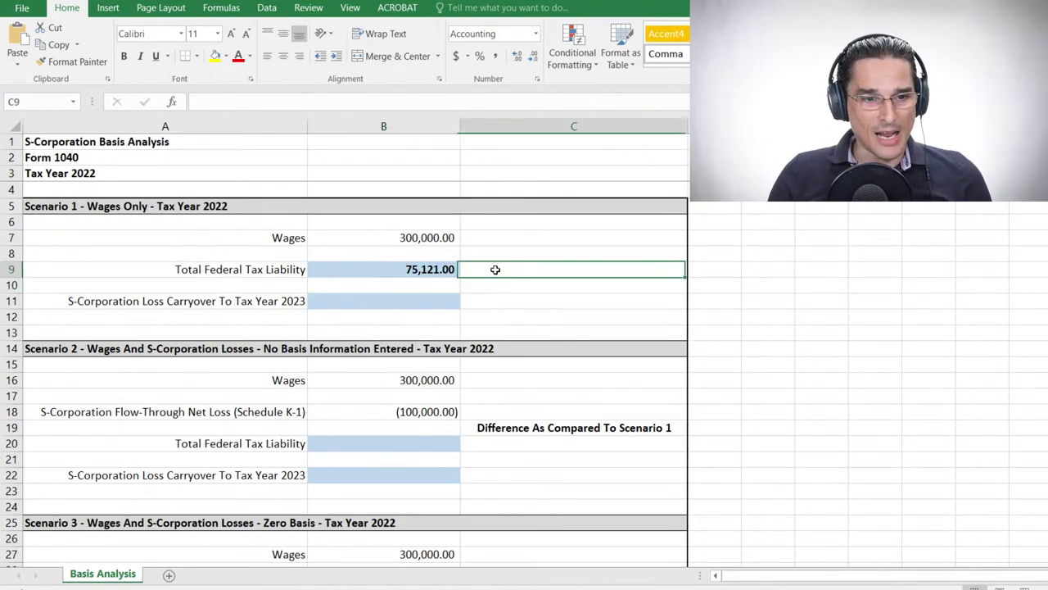
# Step: Check carryovers to 2023 on the return's General Information page, and enter 0 as Scenario 1's S-corporation loss carryover in B11
pyautogui.click(400, 305)
pyautogui.hotkey('alt', 'Tab')
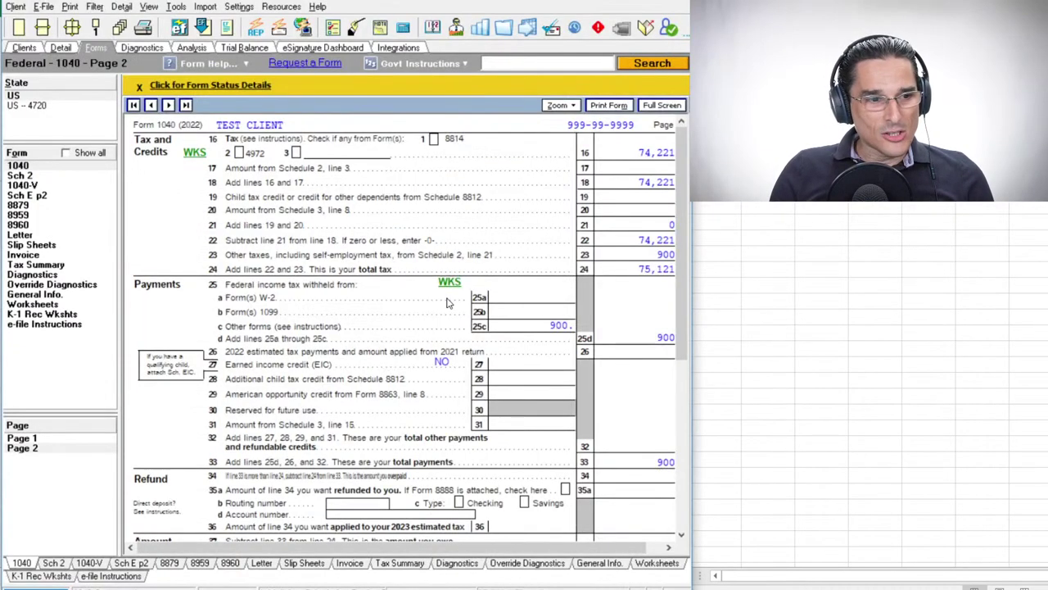
pyautogui.hotkey('alt', 'Tab')
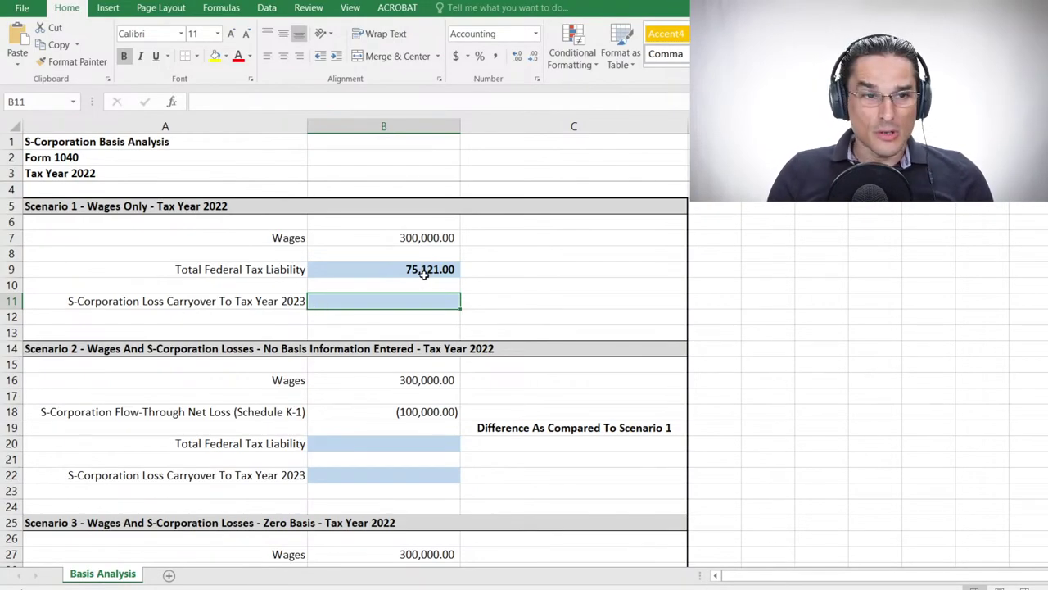
pyautogui.hotkey('alt', 'Tab')
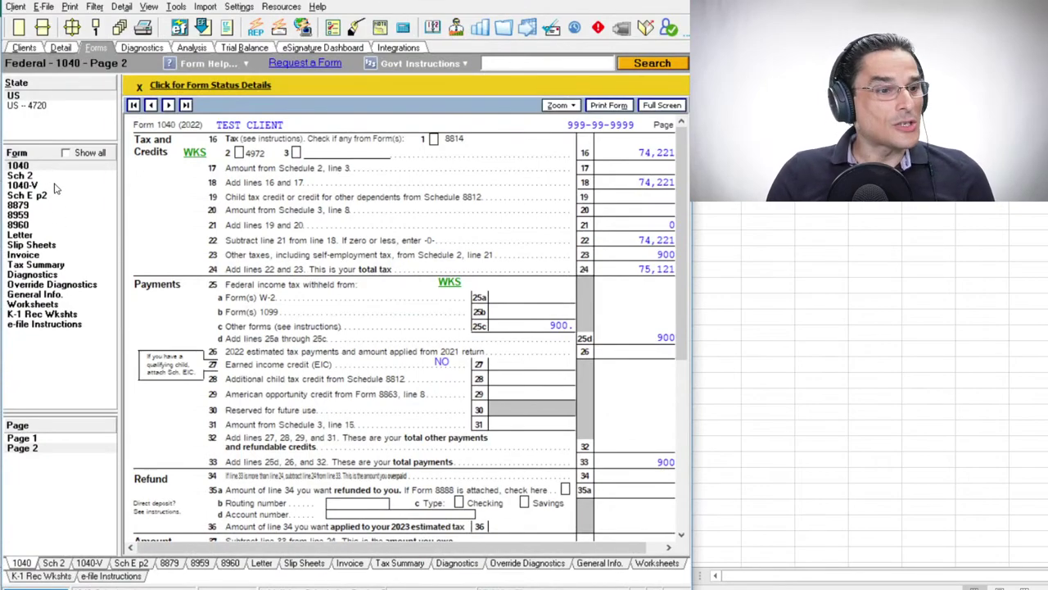
pyautogui.click(34, 294)
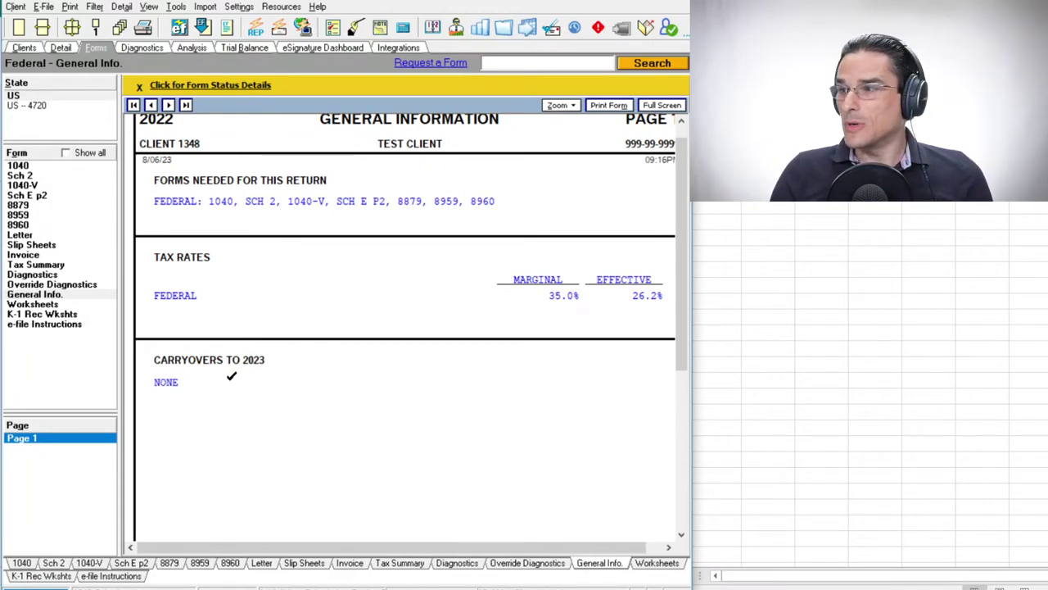
pyautogui.hotkey('alt', 'Tab')
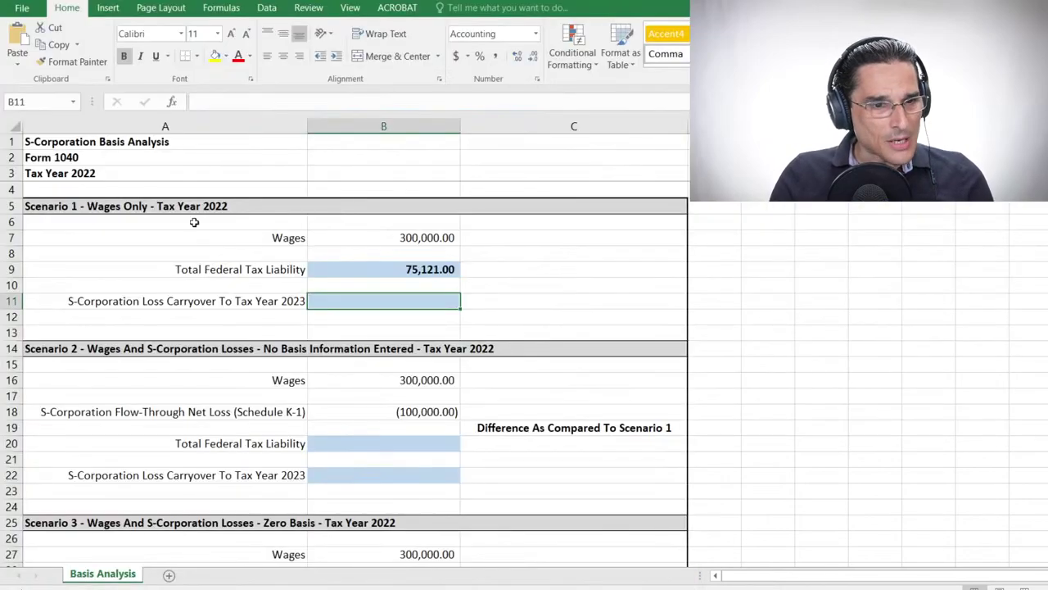
pyautogui.write('0')
pyautogui.press('Return')
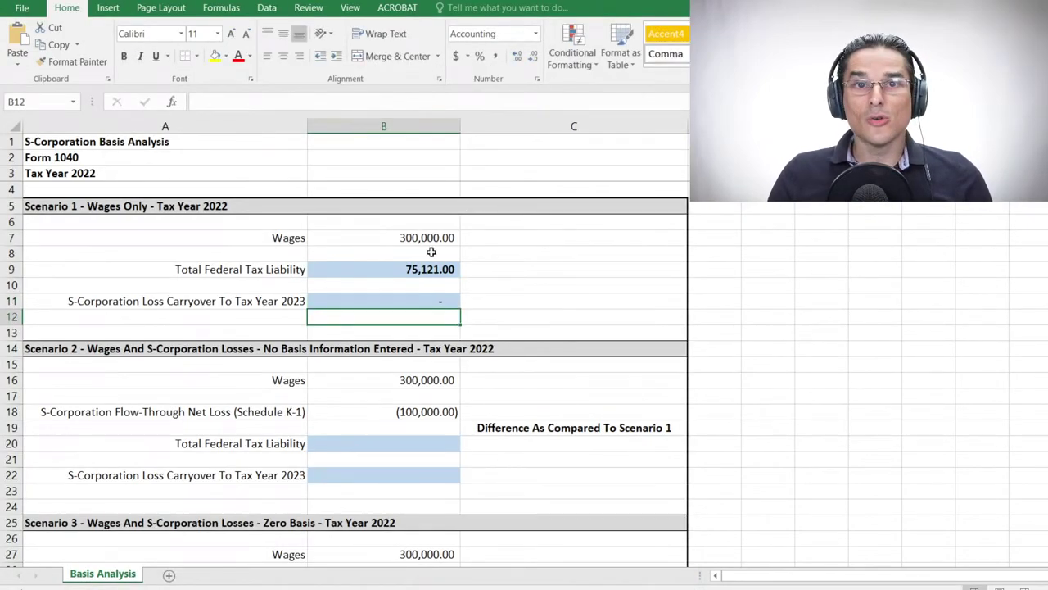
# Step: Go through Scenario 2's heading, wages and S-corporation flow-through net loss cells, ending on cell B18
pyautogui.scroll(-2, 401, 284)
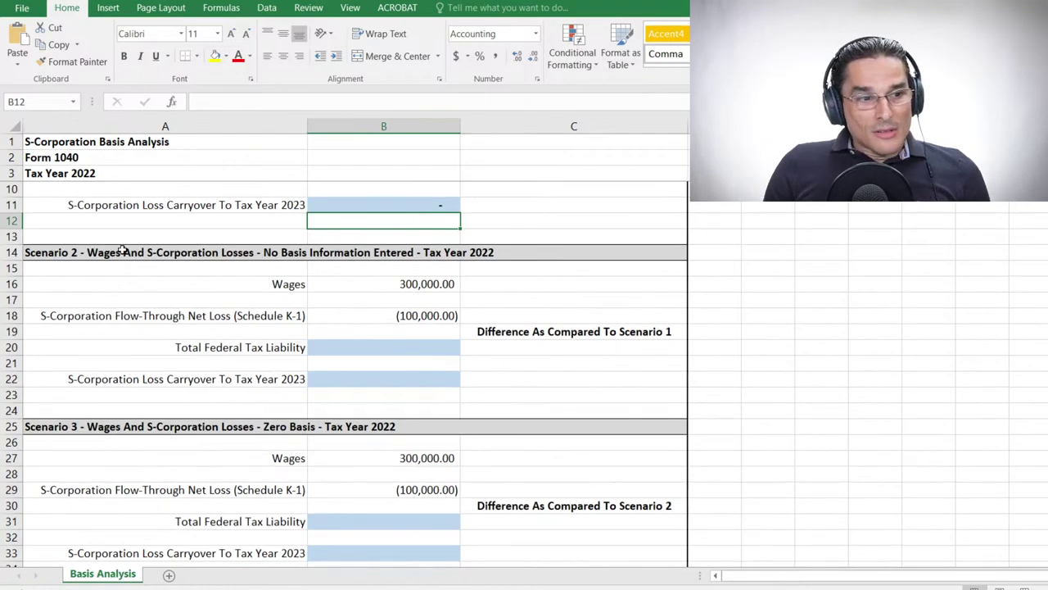
pyautogui.click(127, 251)
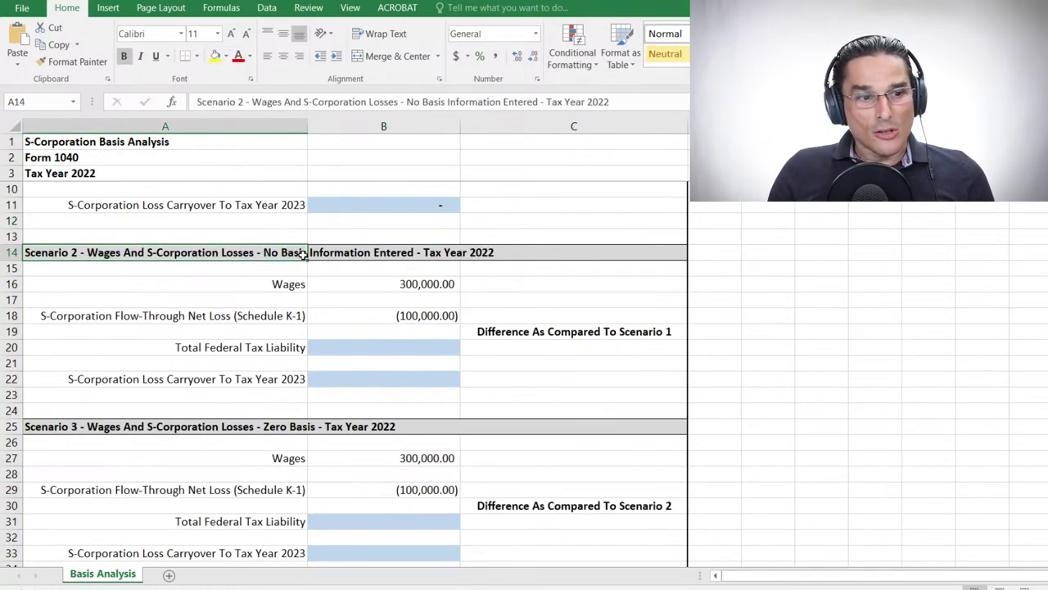
pyautogui.click(427, 285)
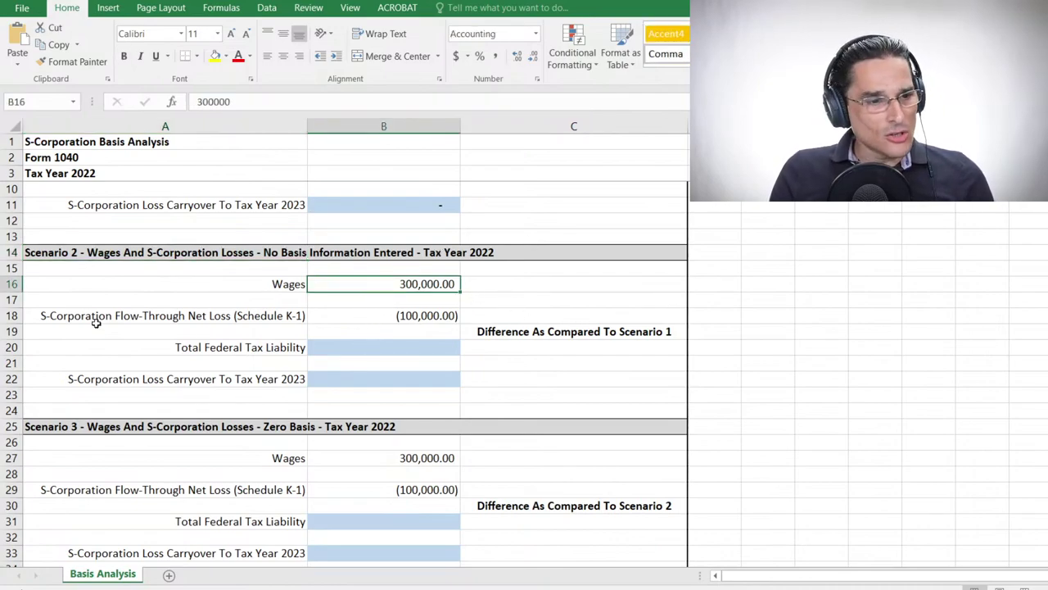
pyautogui.click(40, 316)
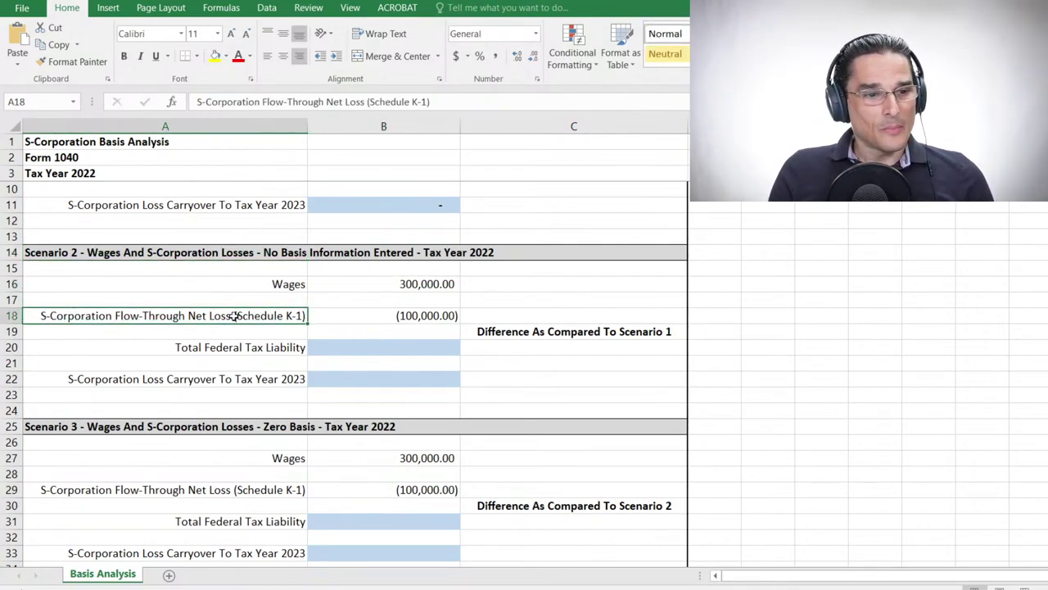
pyautogui.click(433, 318)
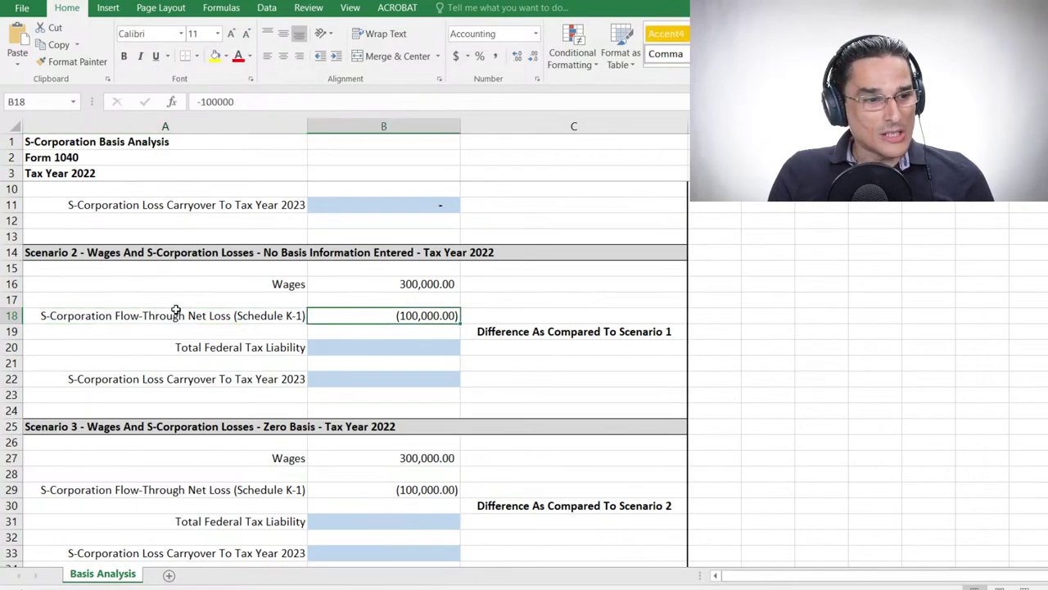
pyautogui.click(139, 312)
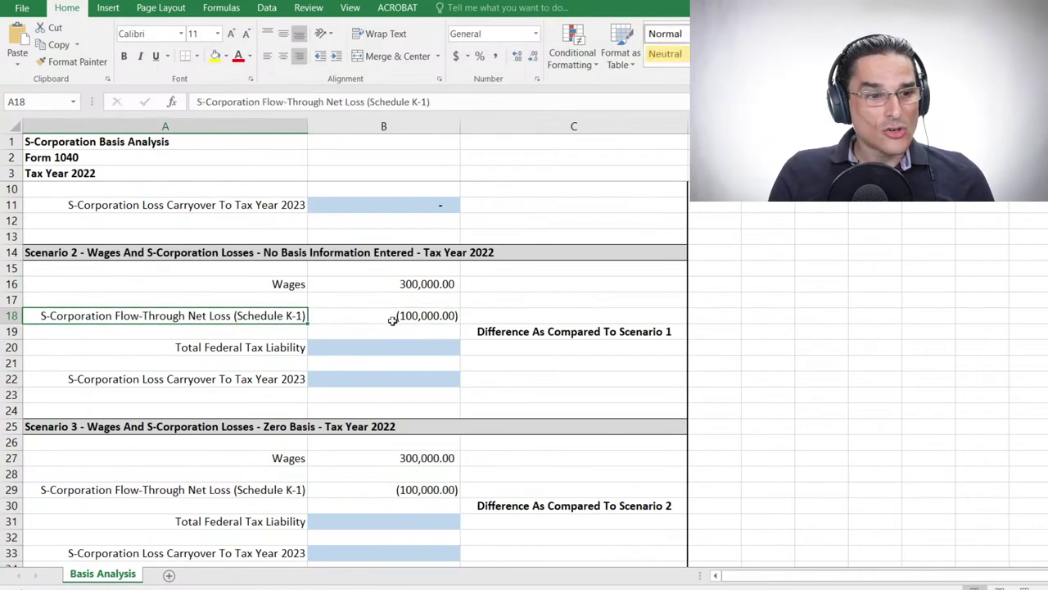
pyautogui.click(443, 314)
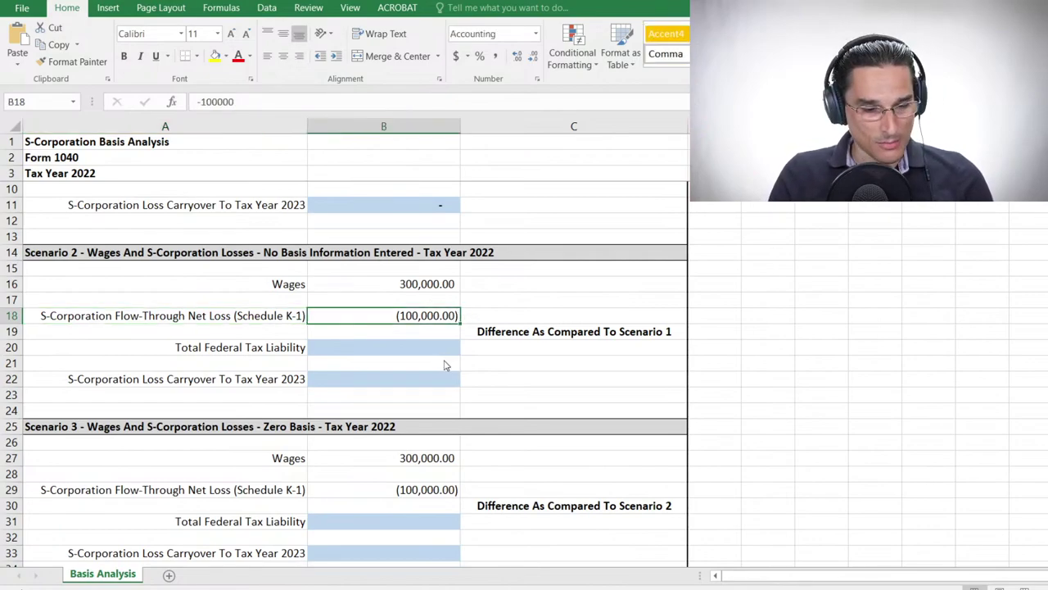
# Step: In the tax software, enter -100000 as ordinary business income (loss) on the S-CORPORATION K-1, and display the recalculated Form 1040
pyautogui.hotkey('alt', 'Tab')
pyautogui.click(62, 49)
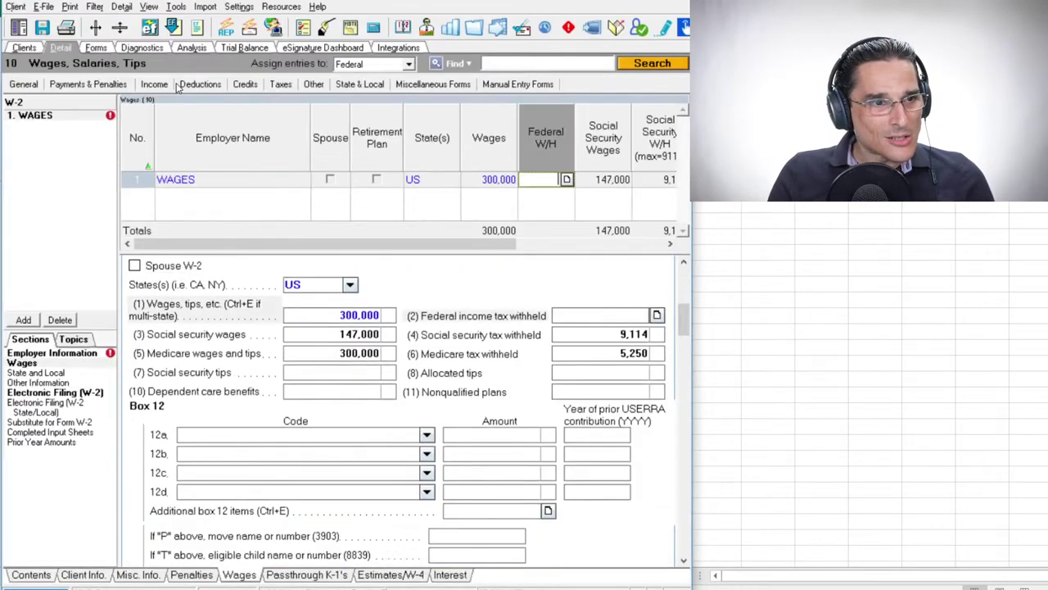
pyautogui.click(154, 83)
pyautogui.moveTo(245, 318)
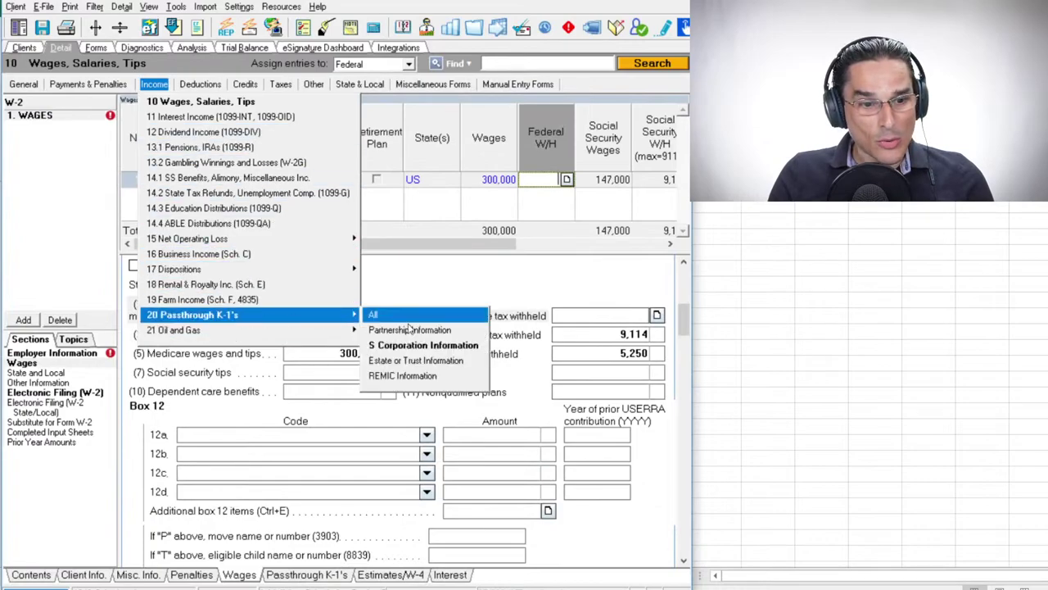
pyautogui.click(430, 342)
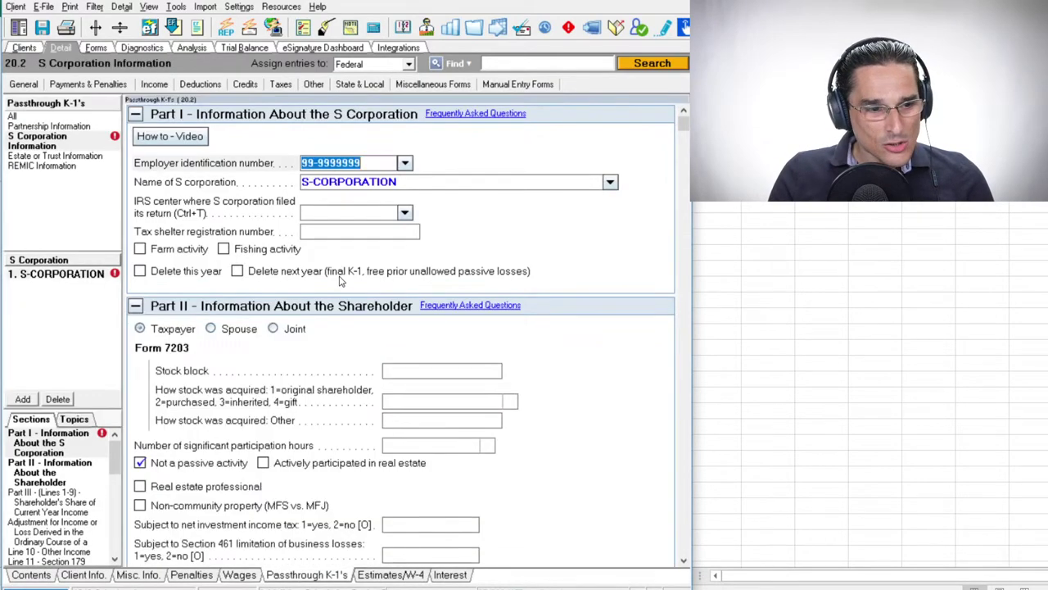
pyautogui.scroll(-10, 342, 282)
pyautogui.click(415, 360)
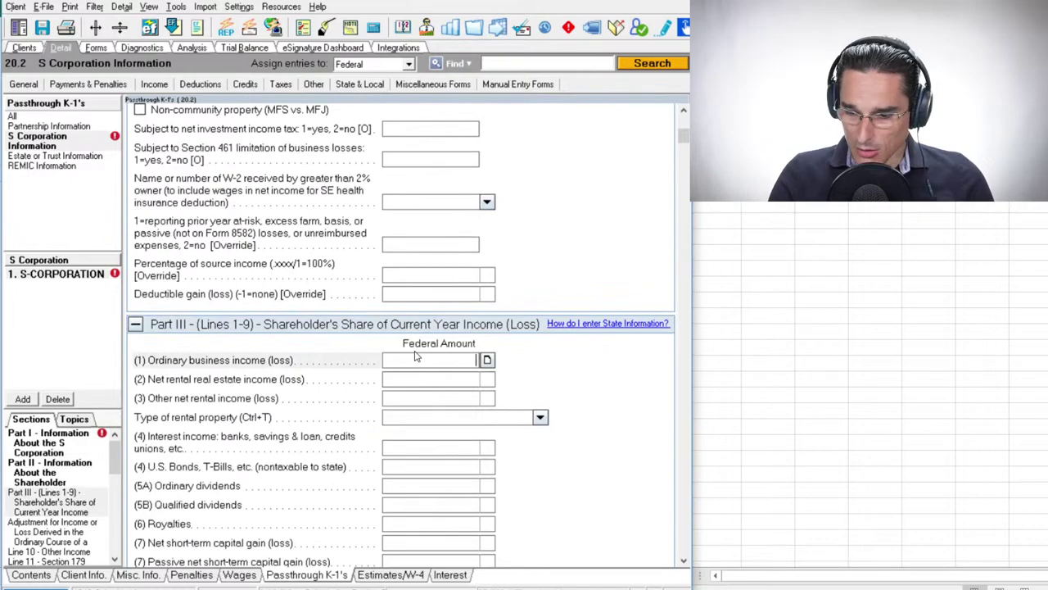
pyautogui.write('-100000')
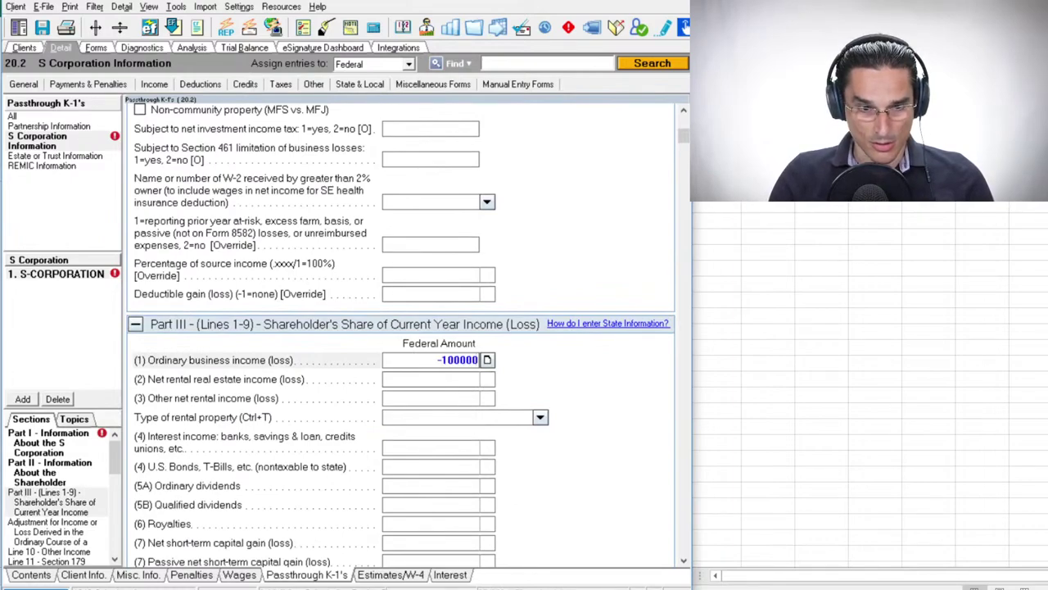
pyautogui.press('Tab')
pyautogui.click(99, 49)
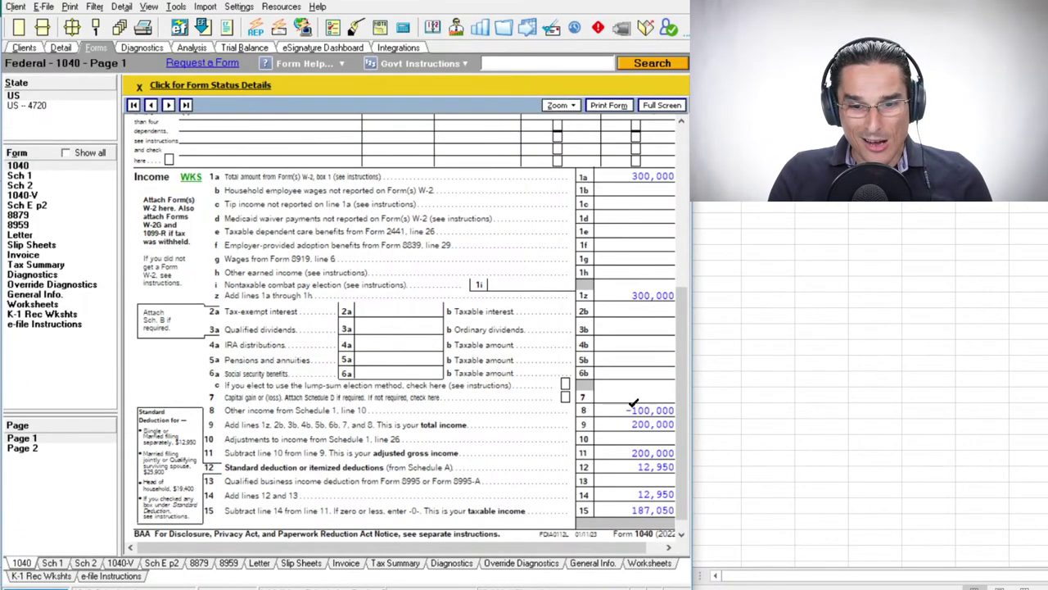
# Step: Examine how the S-CORPORATION loss is reported on Schedule E page 2, including the basis computation checkbox and the nonpassive loss column
pyautogui.click(27, 204)
pyautogui.scroll(-10, 277, 292)
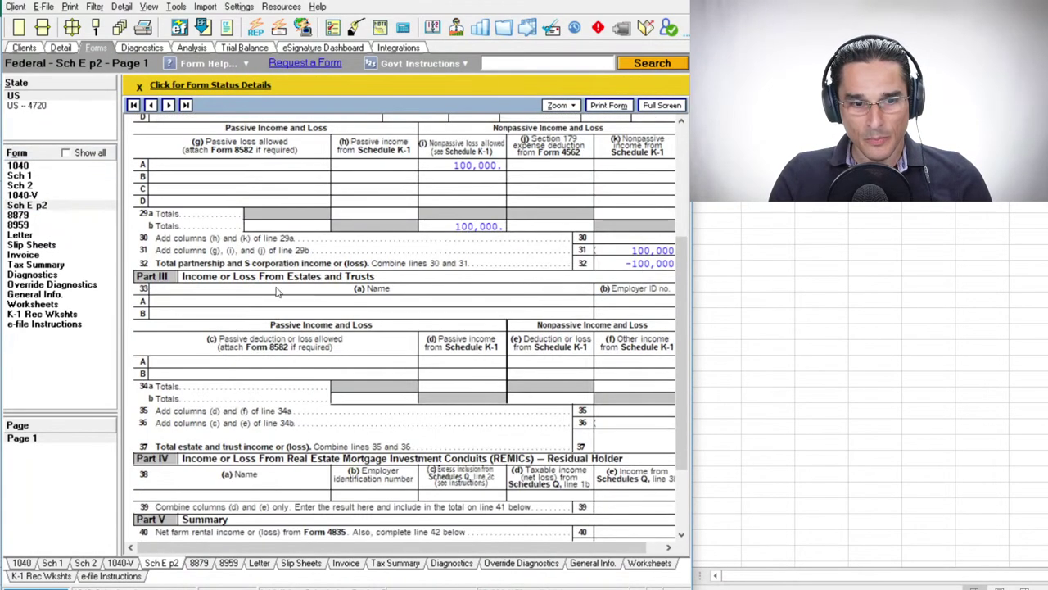
pyautogui.scroll(3, 348, 223)
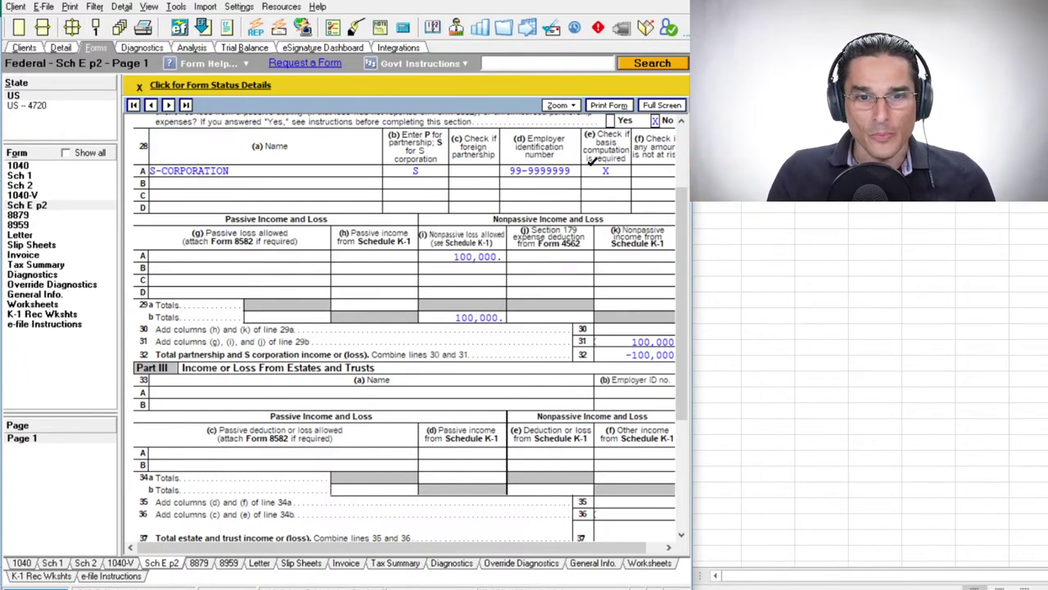
# Step: Look up the total tax on Form 1040 page 2, and enter 40988 as Scenario 2's total federal tax liability in B20 of the Excel workbook
pyautogui.click(39, 165)
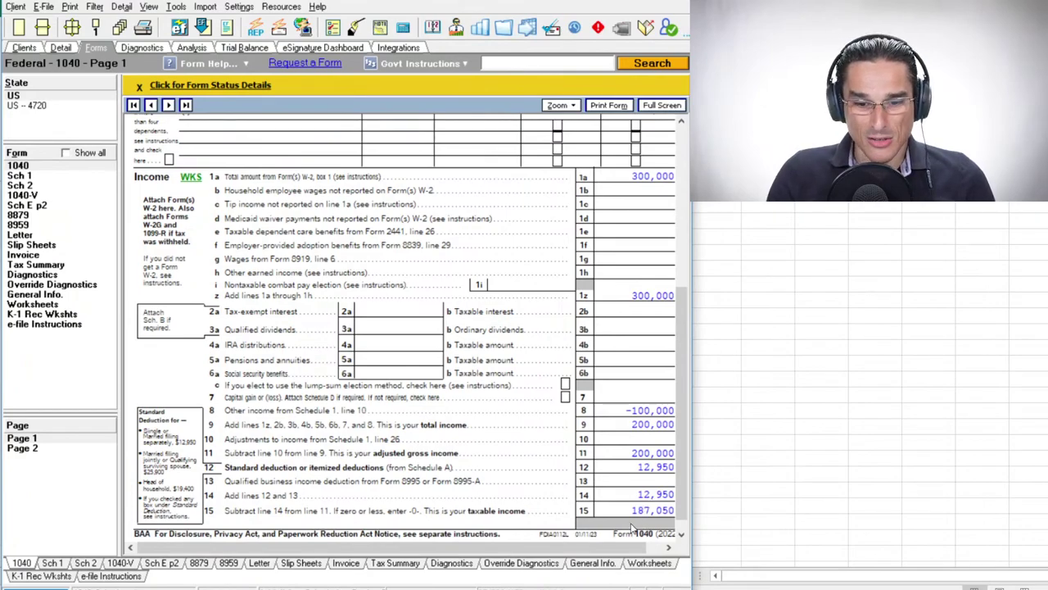
pyautogui.scroll(-3, 631, 528)
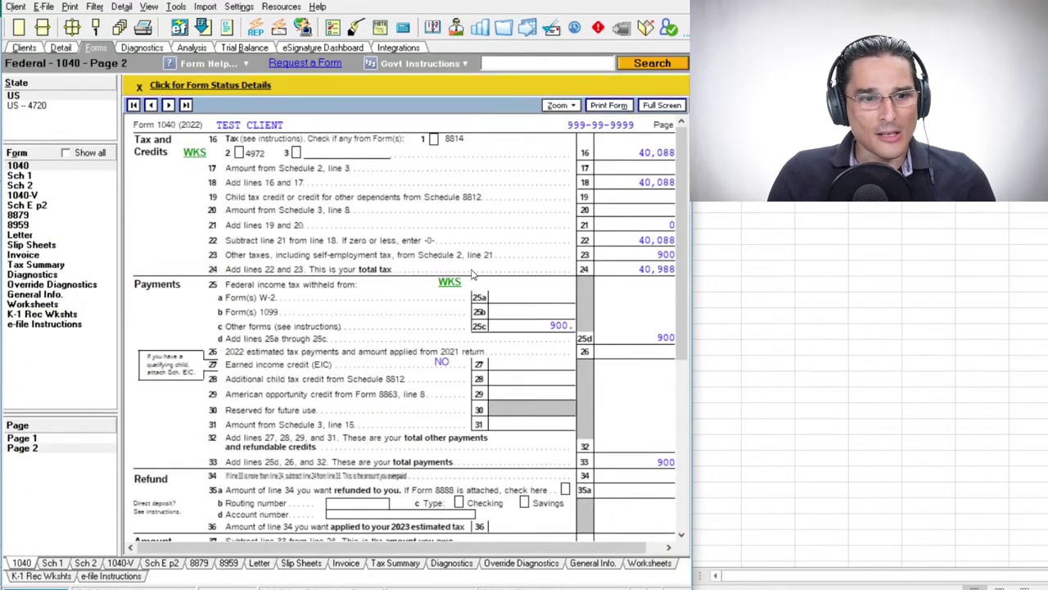
pyautogui.hotkey('alt', 'Tab')
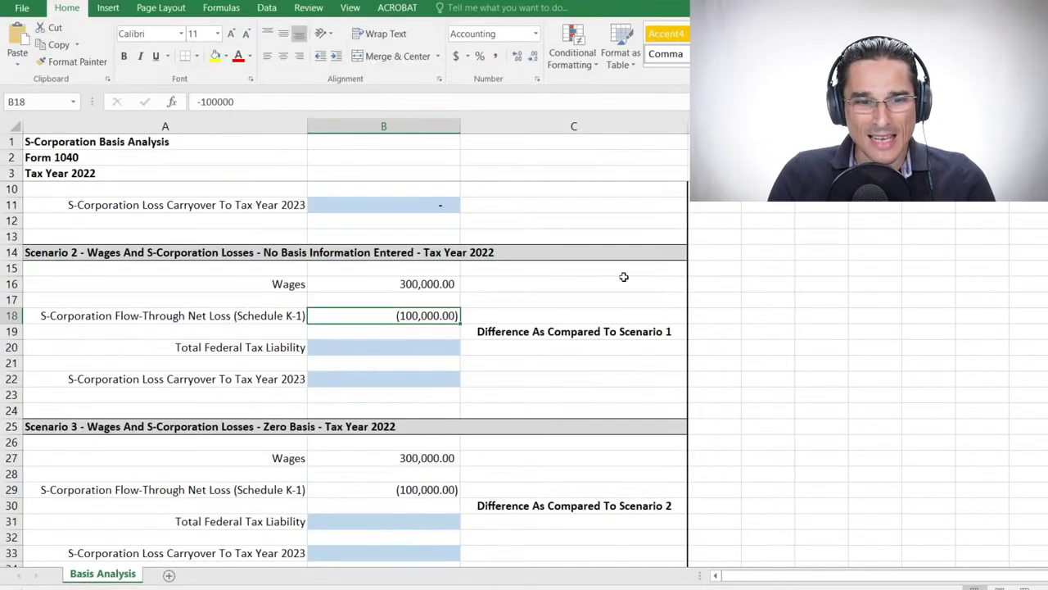
pyautogui.click(393, 346)
pyautogui.write('40,988')
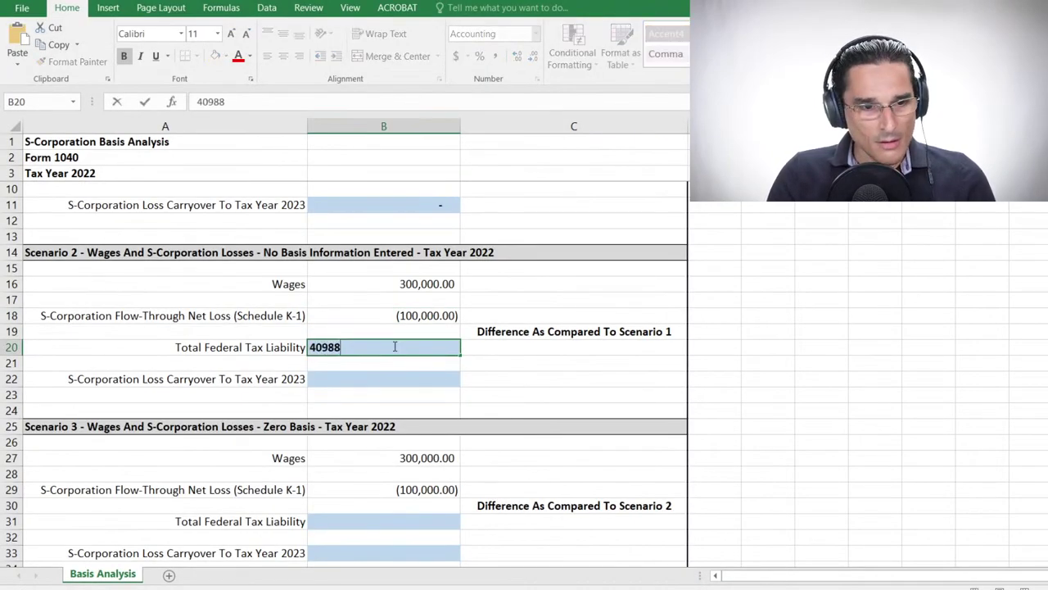
pyautogui.press('Return')
# Step: Check carryovers to 2023 on the return's General Information page, and enter 0 as Scenario 2's S-corporation loss carryover in B22
pyautogui.scroll(-1, 436, 320)
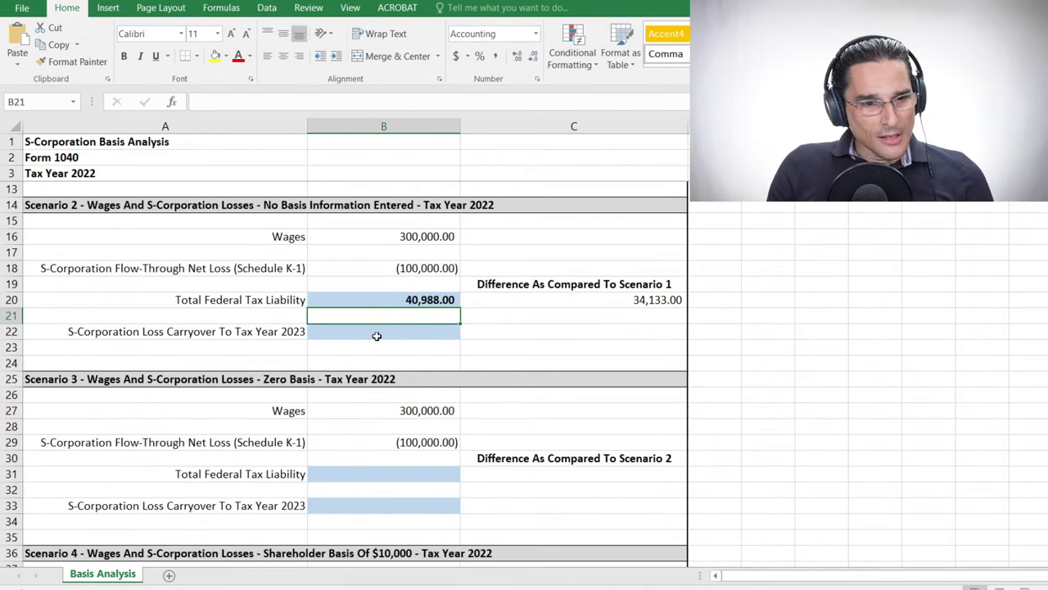
pyautogui.click(375, 335)
pyautogui.hotkey('alt', 'Tab')
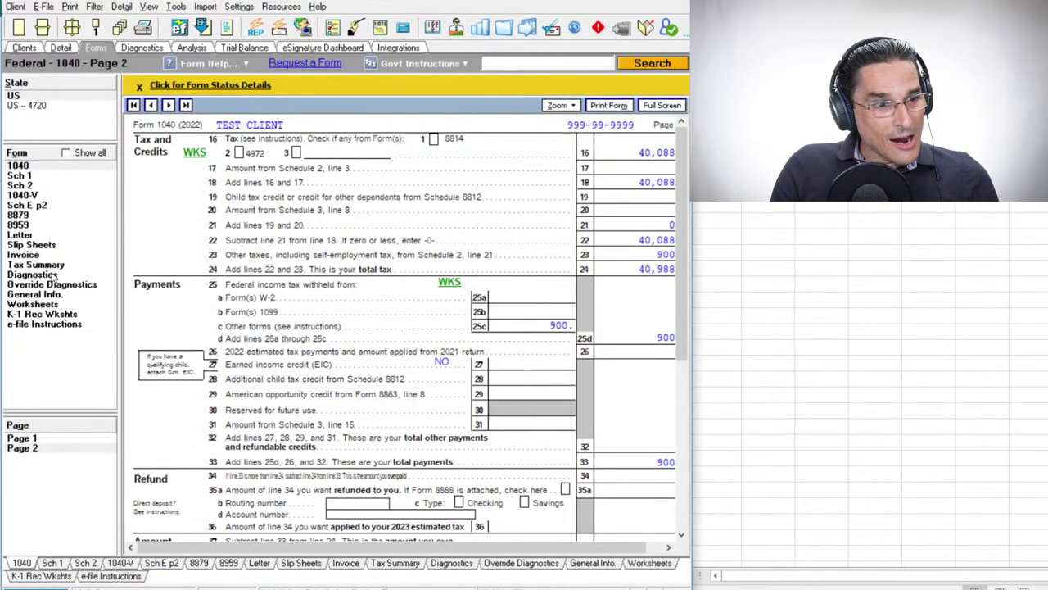
pyautogui.click(54, 297)
pyautogui.scroll(-1, 458, 332)
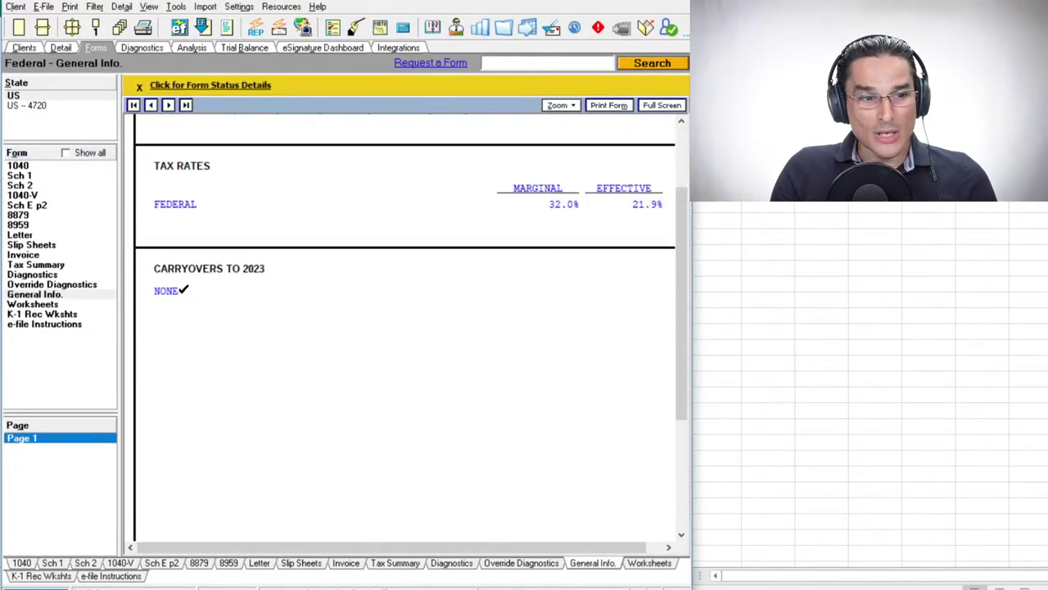
pyautogui.hotkey('alt', 'Tab')
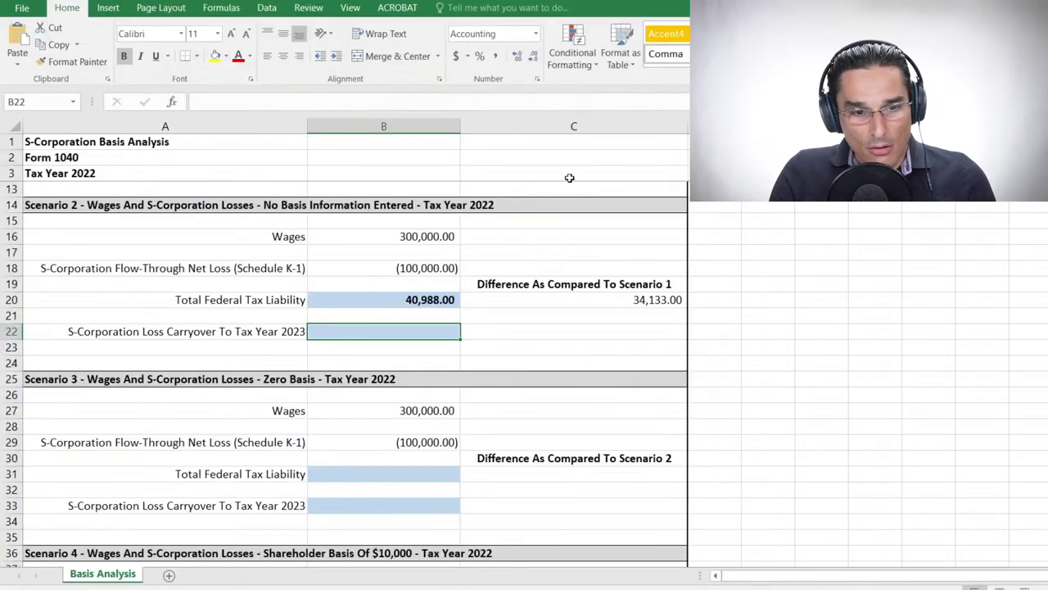
pyautogui.write('0')
pyautogui.press('Return')
# Step: Examine Scenario 2's tax liability difference formula in C20 against Scenario 1, and the Scenario 2 heading in row 14
pyautogui.scroll(3, 476, 262)
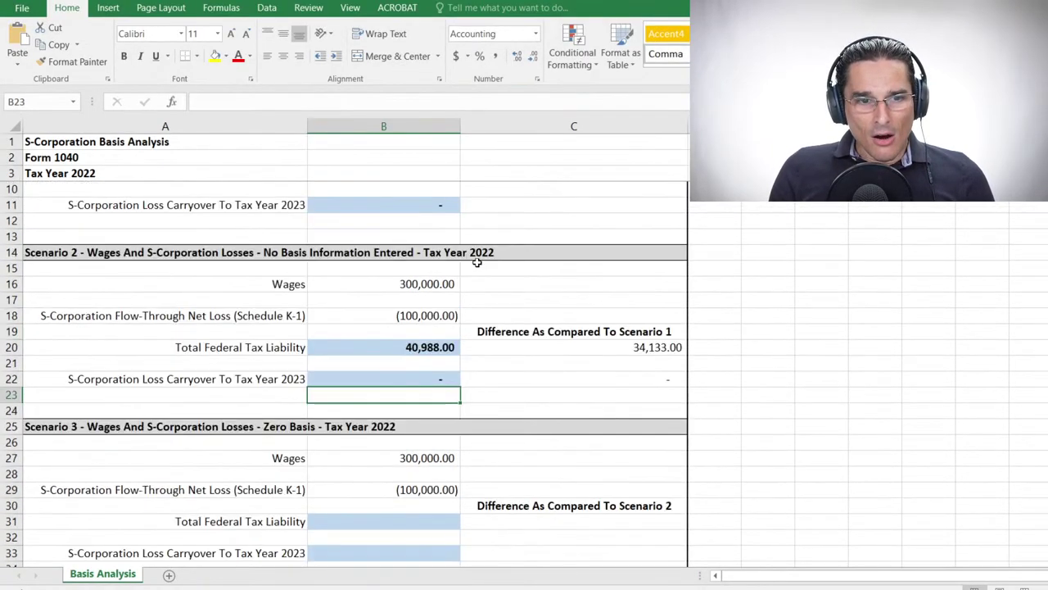
pyautogui.click(626, 335)
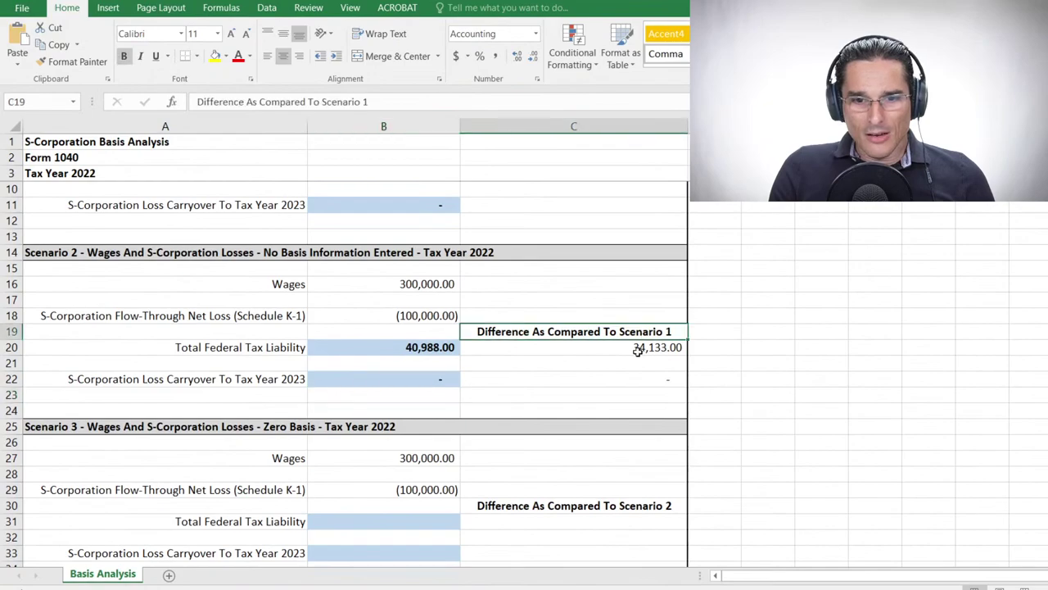
pyautogui.click(636, 349)
pyautogui.scroll(2, 800, 334)
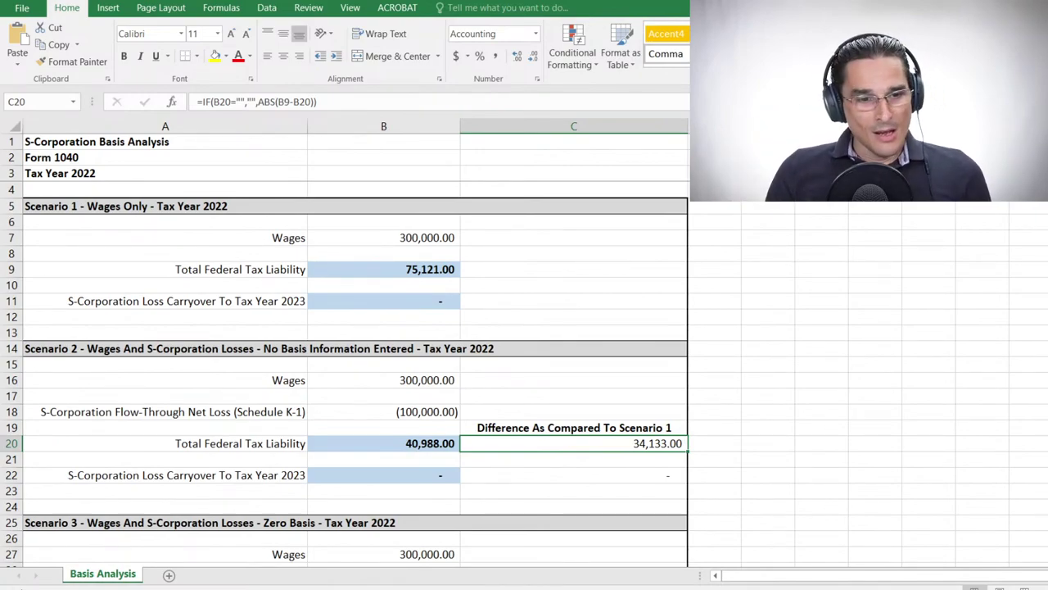
pyautogui.scroll(-1, 641, 239)
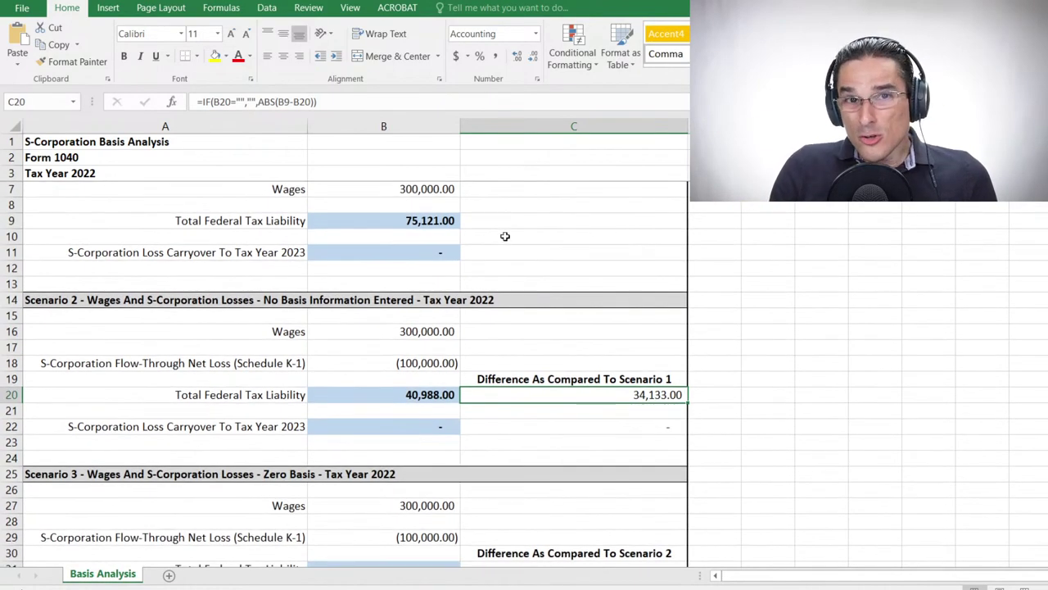
pyautogui.moveTo(76, 303); pyautogui.dragTo(496, 300)
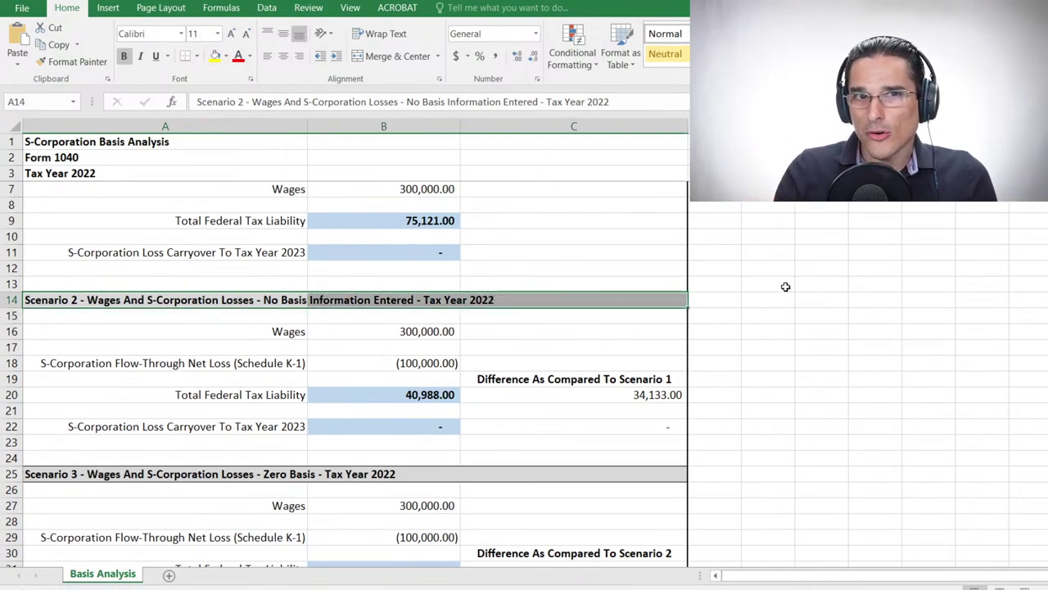
pyautogui.hotkey('alt', 'Tab')
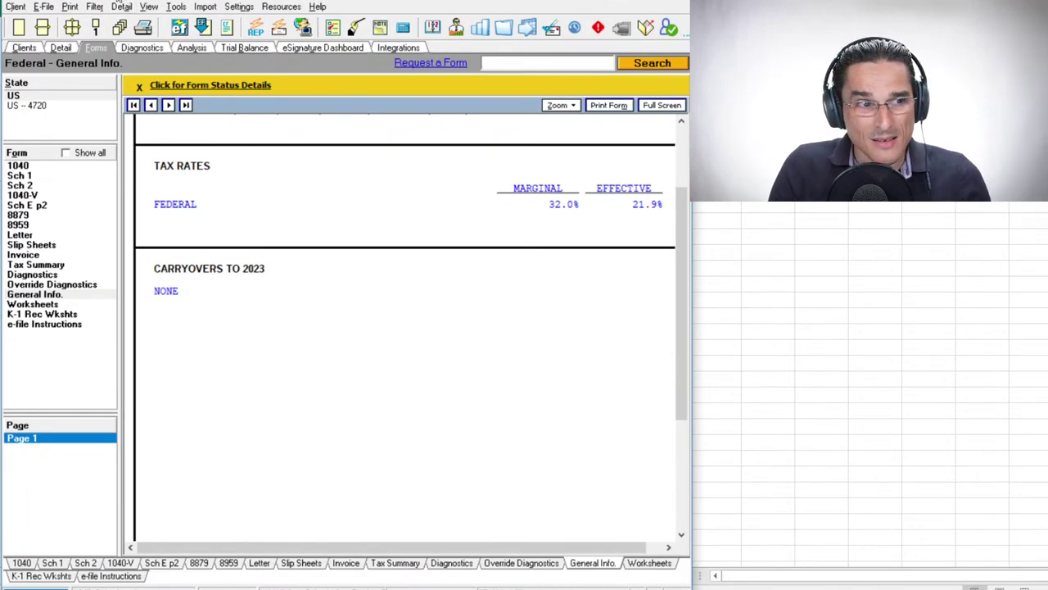
pyautogui.hotkey('alt', 'Tab')
# Step: Fill Scenario 2's tax liability and loss carryover rows, A20:C22, with orange
pyautogui.moveTo(242, 395); pyautogui.dragTo(606, 423)
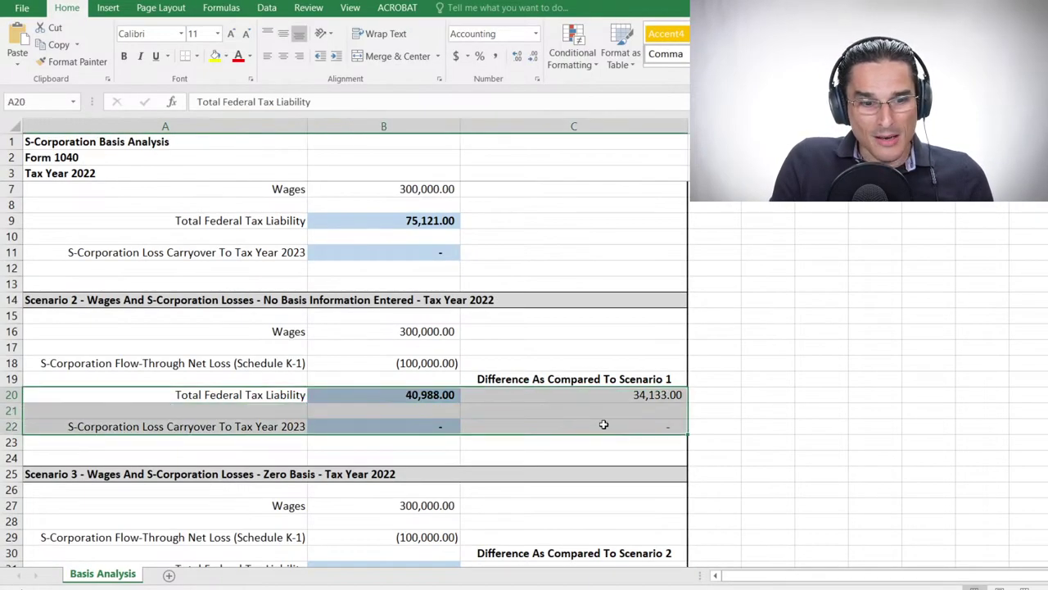
pyautogui.click(226, 56)
pyautogui.click(274, 121)
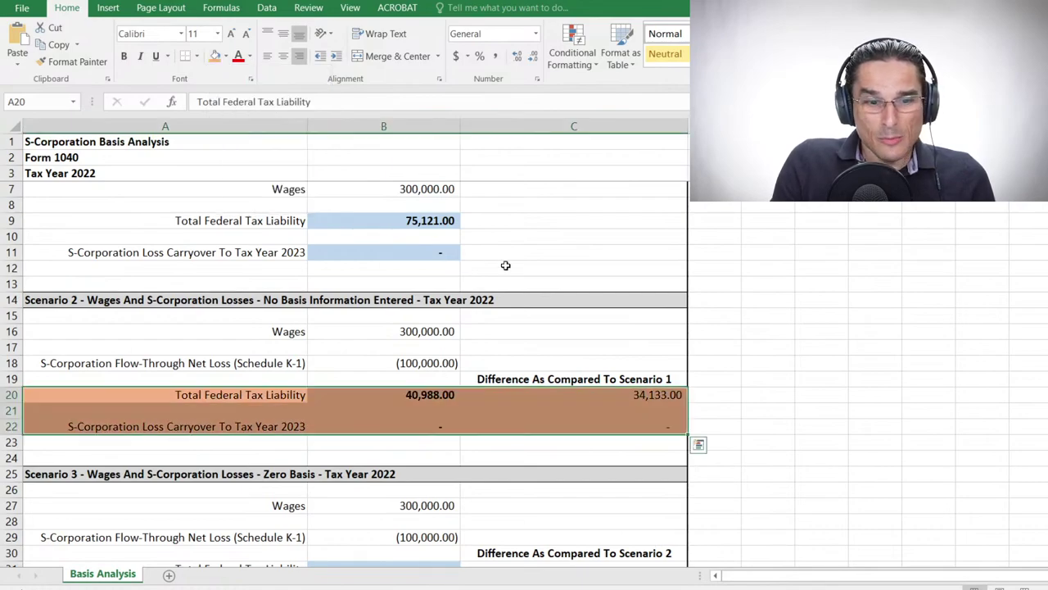
pyautogui.click(502, 267)
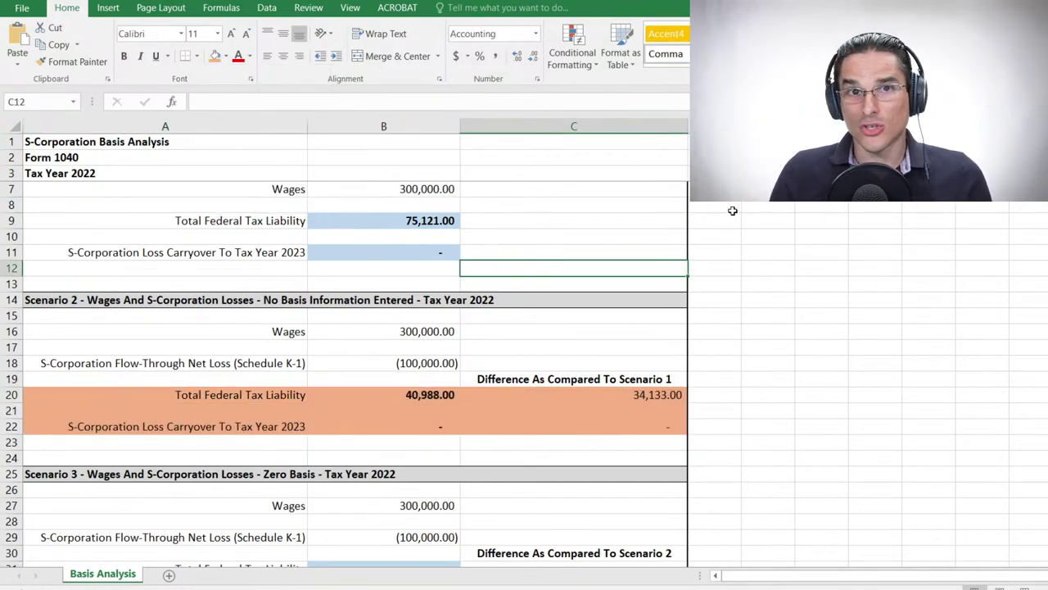
pyautogui.click(519, 332)
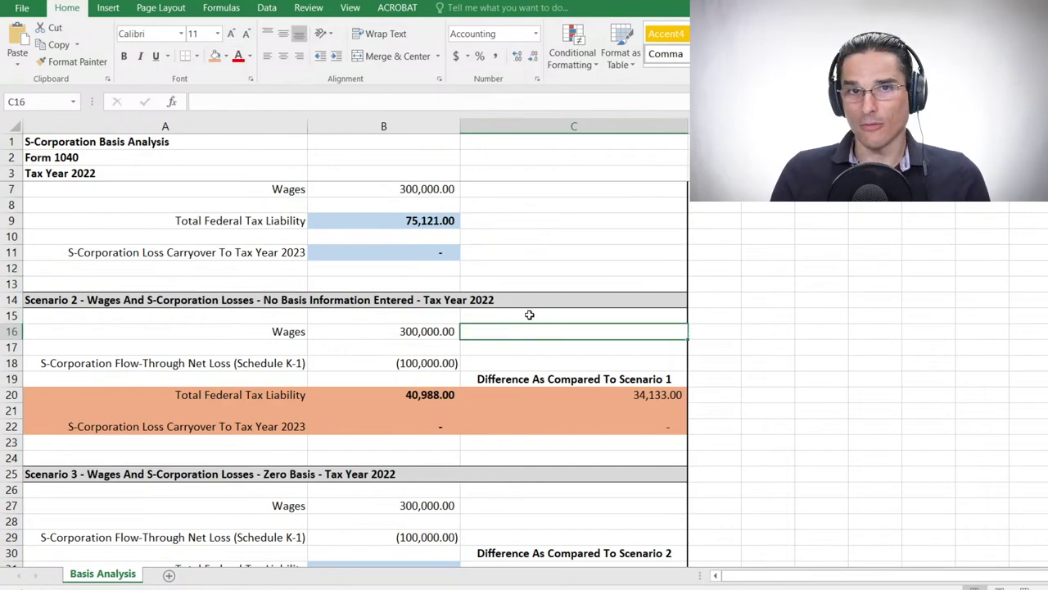
# Step: Go through Scenario 3's zero-basis heading, wages and S-corporation flow-through net loss, ending on cell B29
pyautogui.click(147, 342)
pyautogui.scroll(-3, 154, 308)
pyautogui.click(152, 287)
pyautogui.click(136, 336)
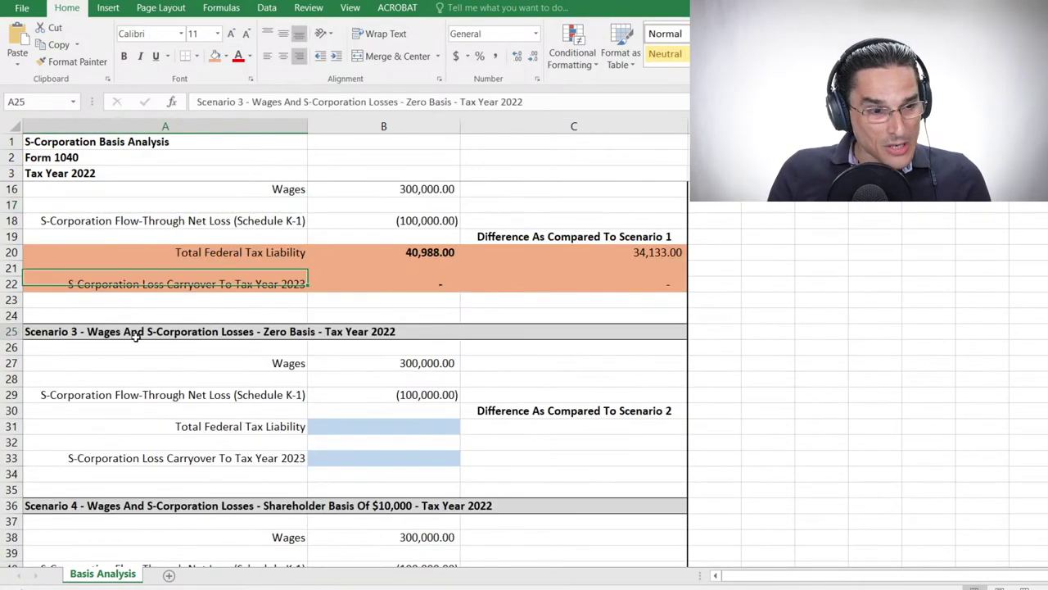
pyautogui.scroll(-2, 135, 336)
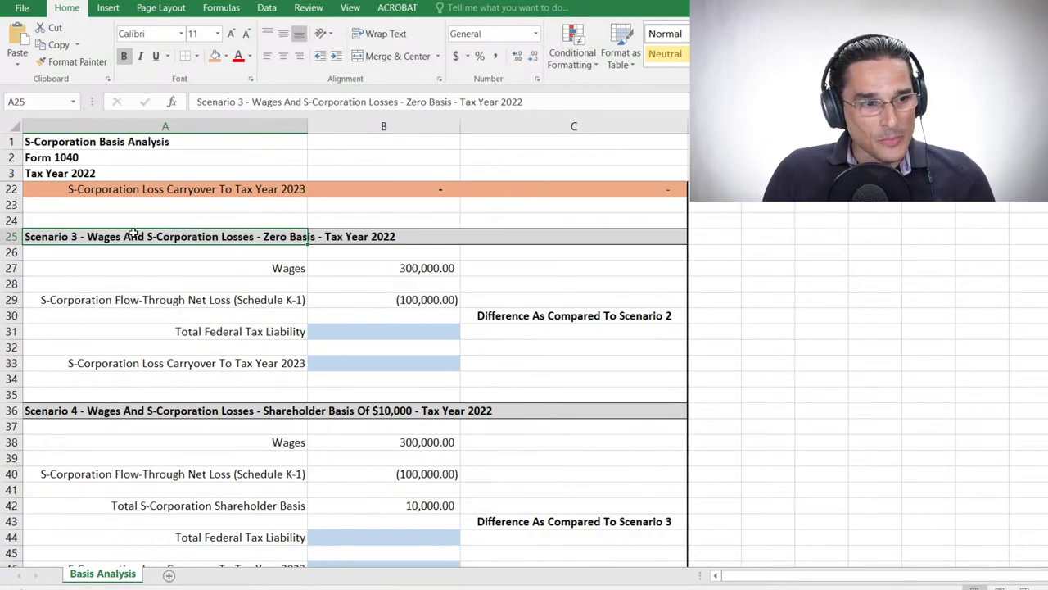
pyautogui.click(374, 235)
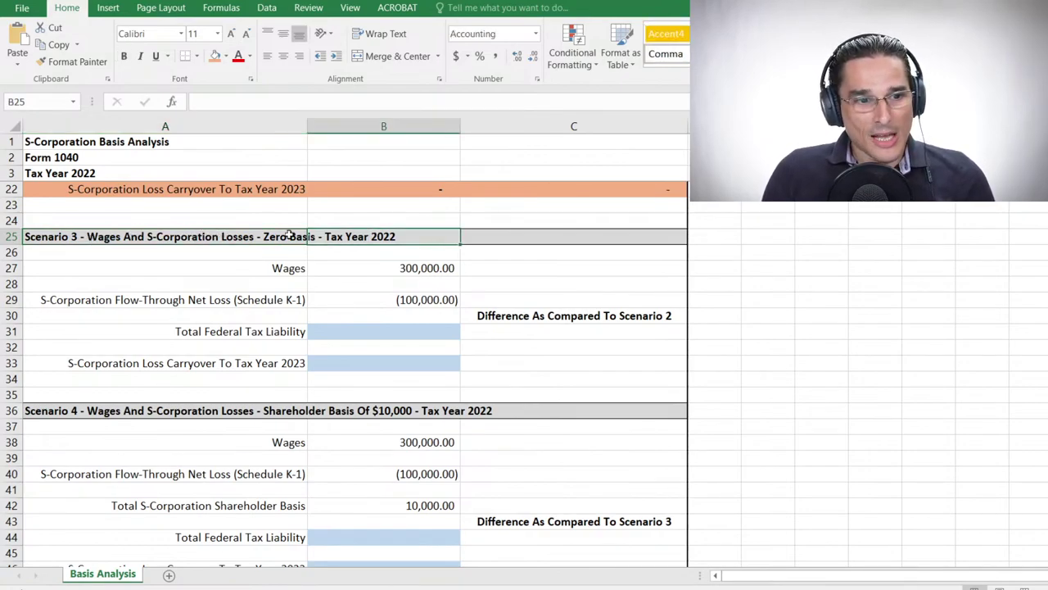
pyautogui.click(385, 299)
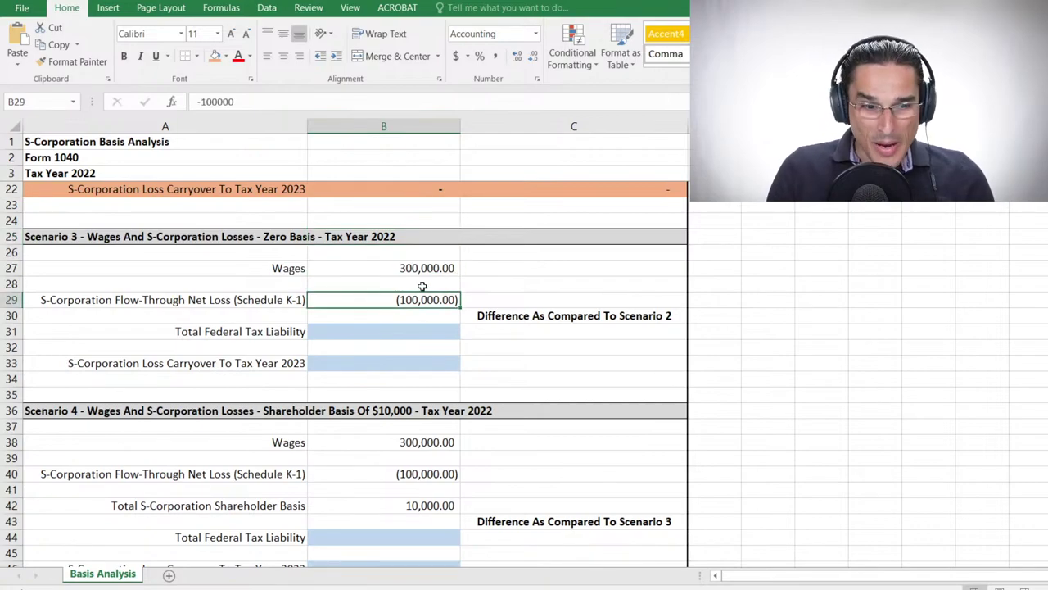
pyautogui.click(399, 257)
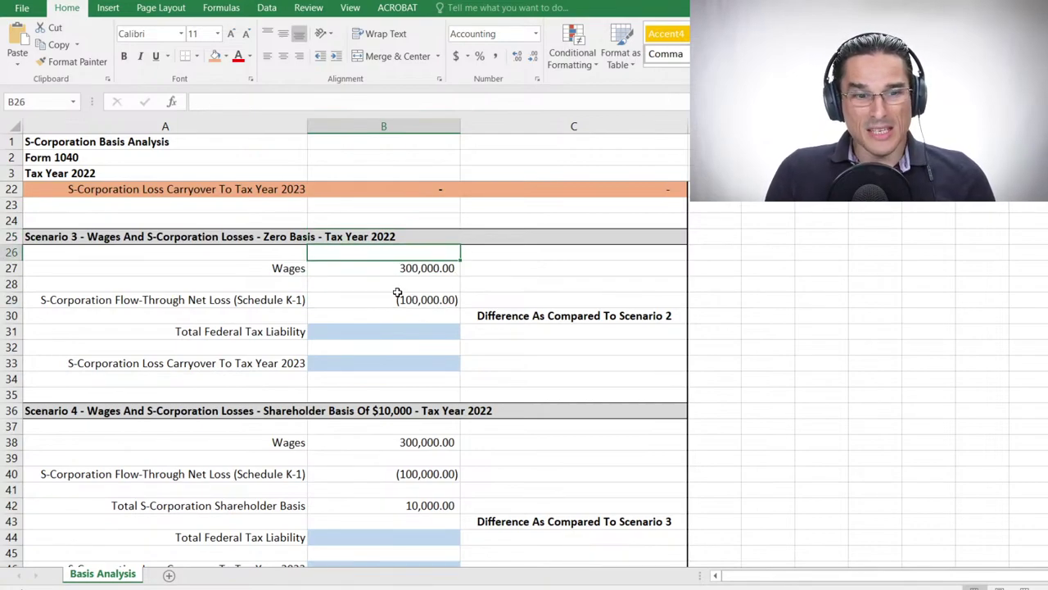
pyautogui.click(395, 303)
# Step: Switch to the tax software and open the Basis Limitation (7203) section of the S-CORPORATION K-1 input
pyautogui.hotkey('alt', 'Tab')
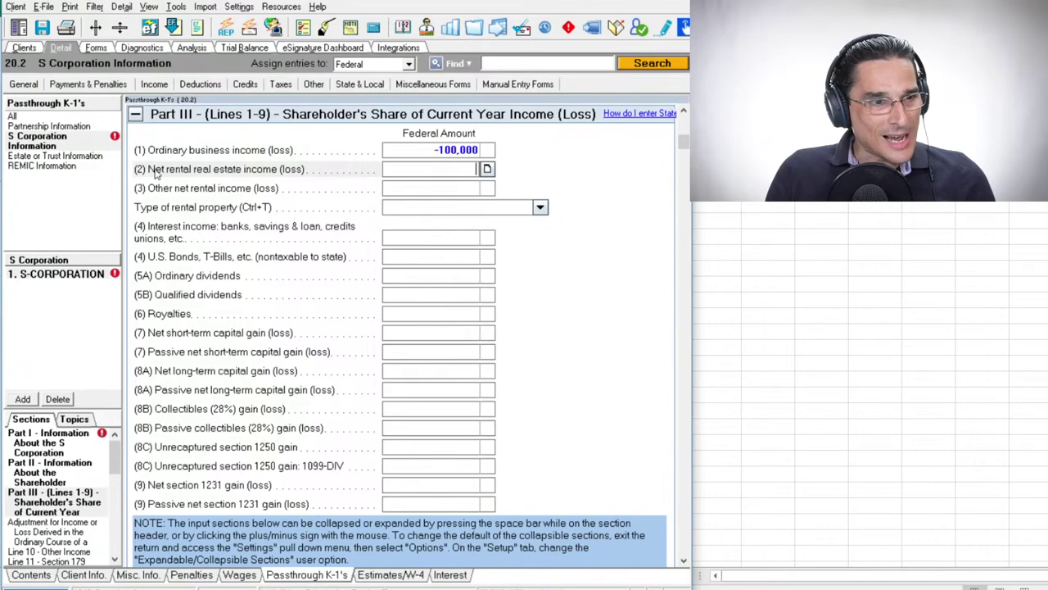
pyautogui.click(440, 316)
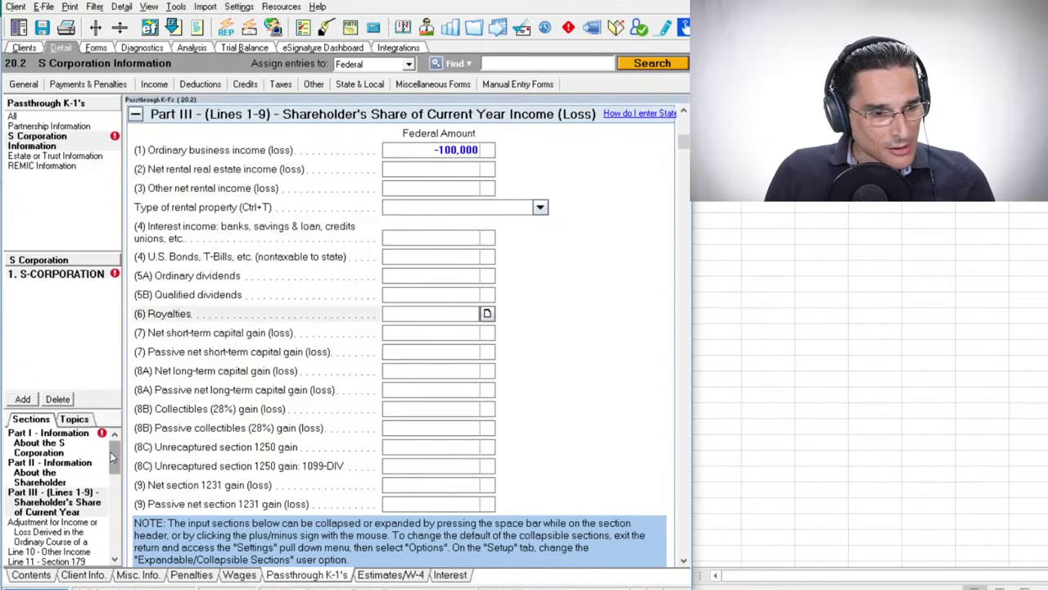
pyautogui.scroll(-3, 112, 458)
pyautogui.scroll(4, 86, 508)
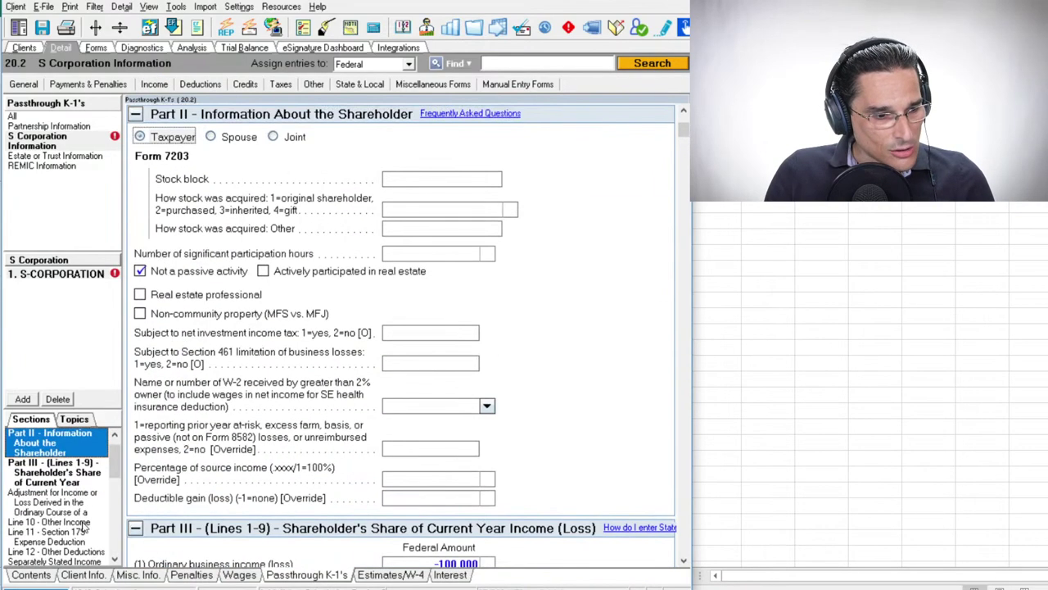
pyautogui.scroll(-5, 86, 516)
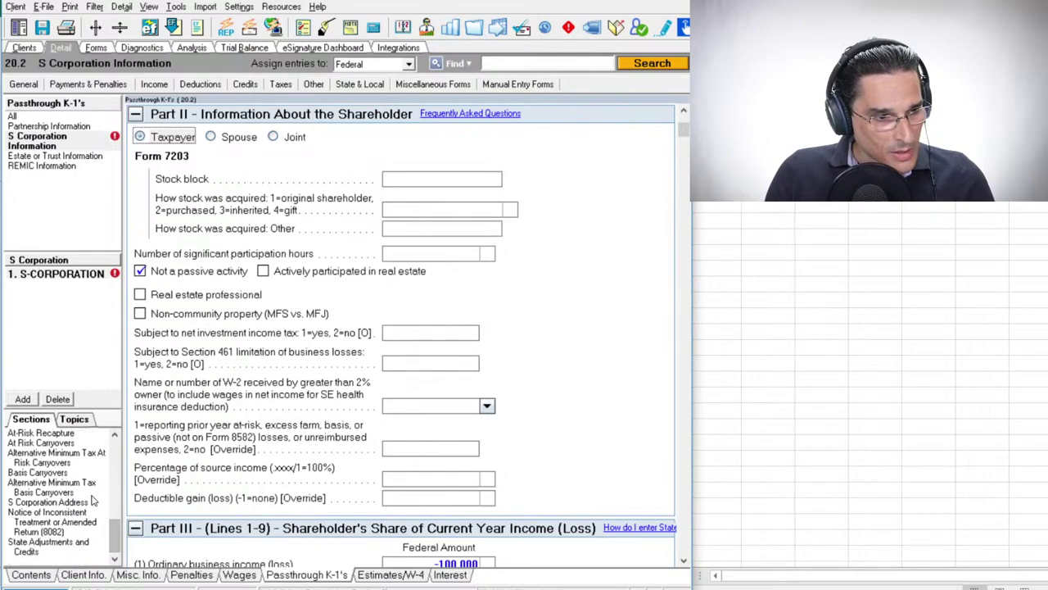
pyautogui.scroll(2, 113, 438)
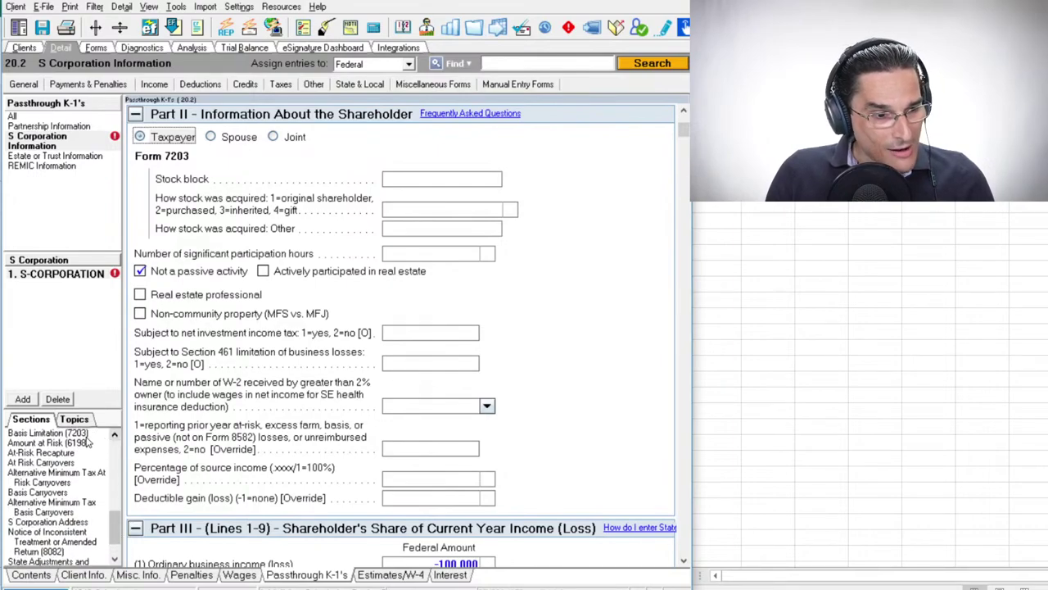
pyautogui.click(80, 433)
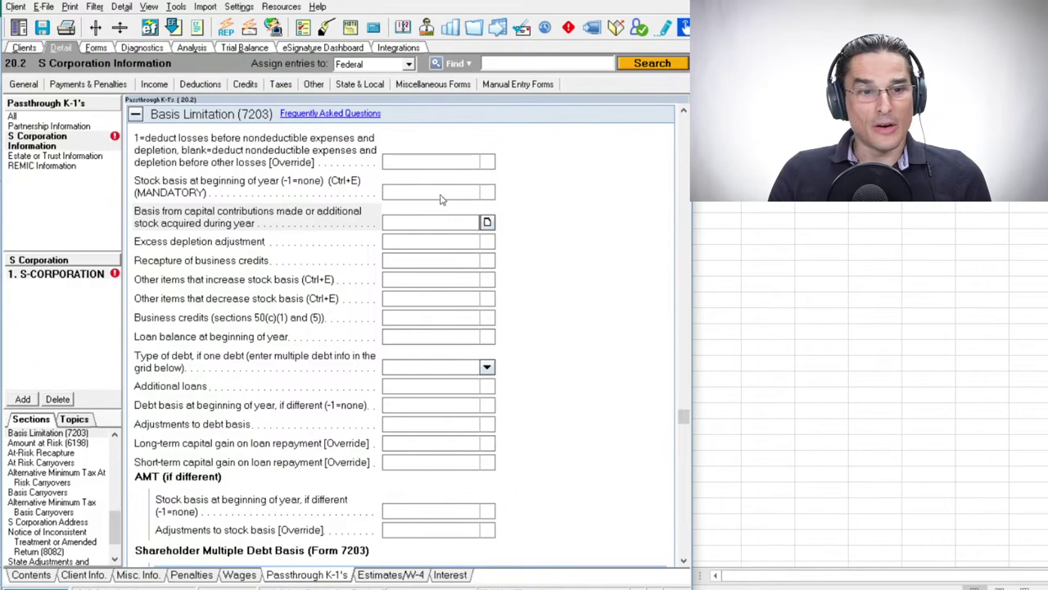
# Step: Enter -1 as the stock basis at beginning of year, and display the recalculated Form 1040
pyautogui.click(437, 192)
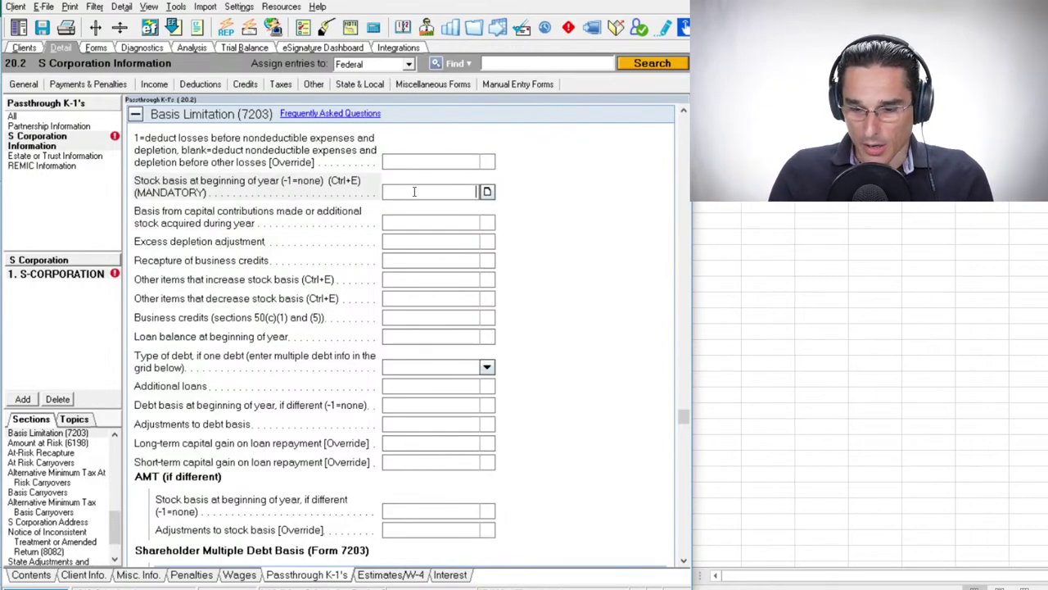
pyautogui.press('Tab')
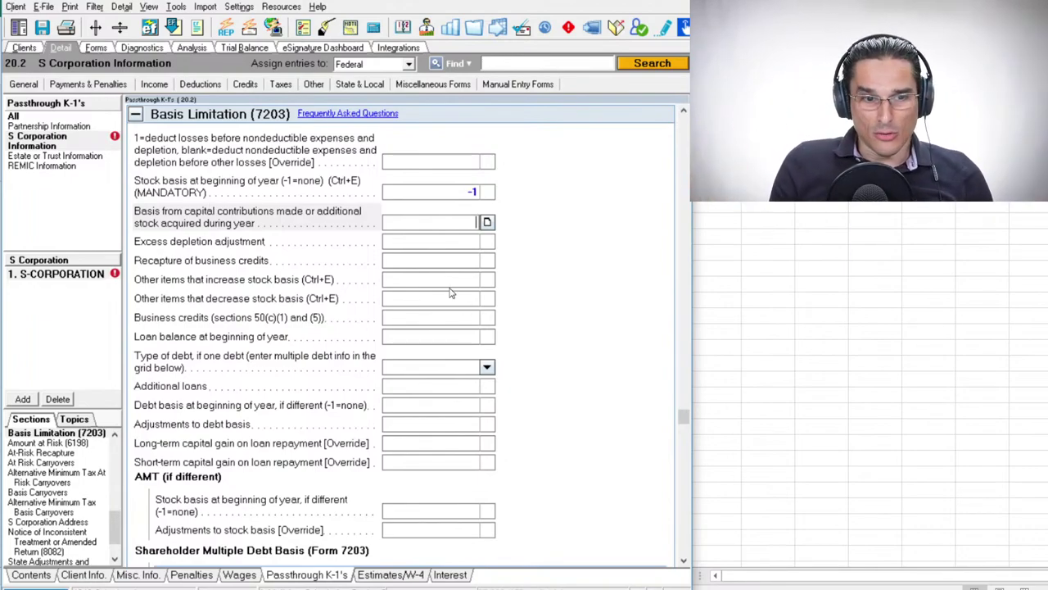
pyautogui.click(96, 48)
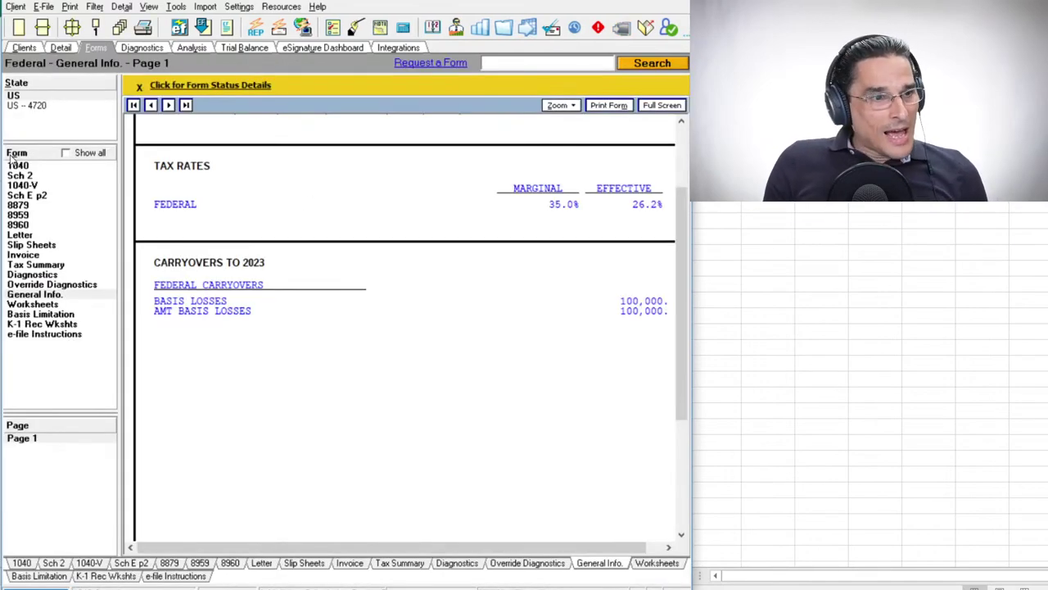
pyautogui.click(37, 167)
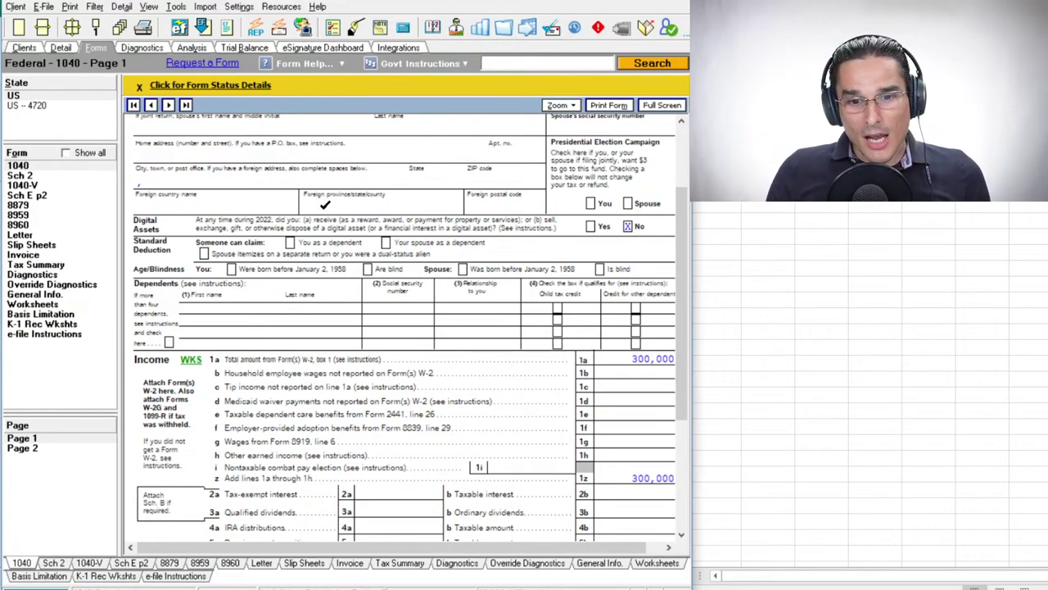
# Step: Review the income lines on Form 1040 page 1 and the S-corporation entries on Schedule E page 2
pyautogui.scroll(-3, 456, 272)
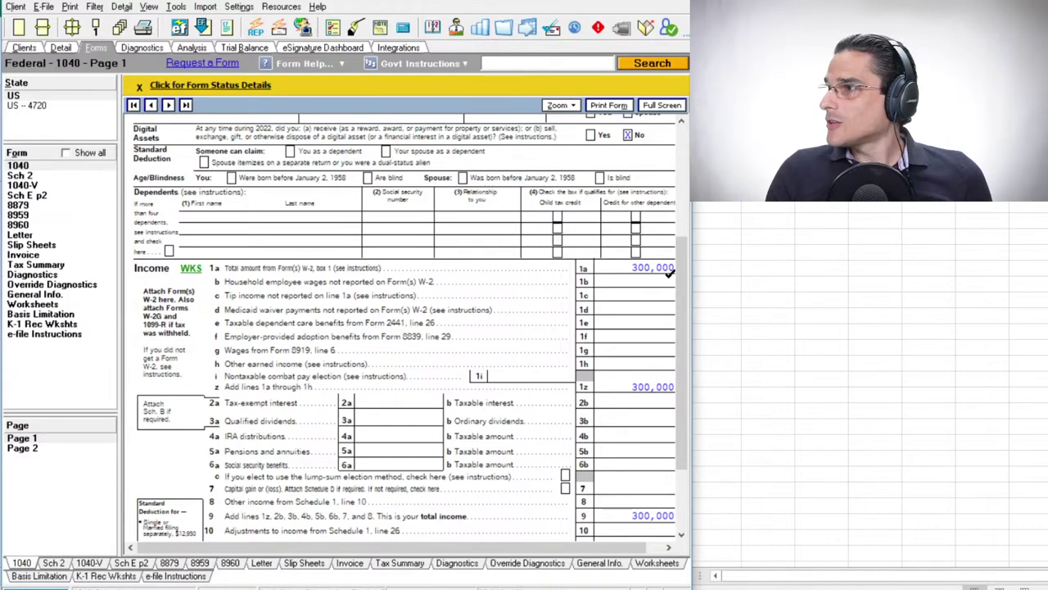
pyautogui.scroll(-3, 669, 275)
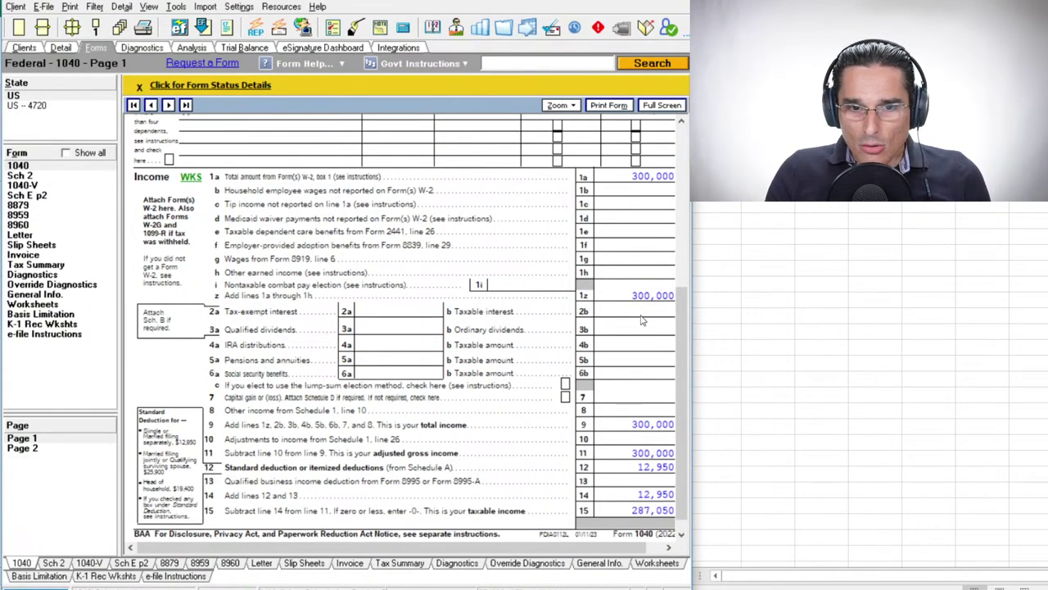
pyautogui.click(47, 196)
pyautogui.scroll(-4, 553, 246)
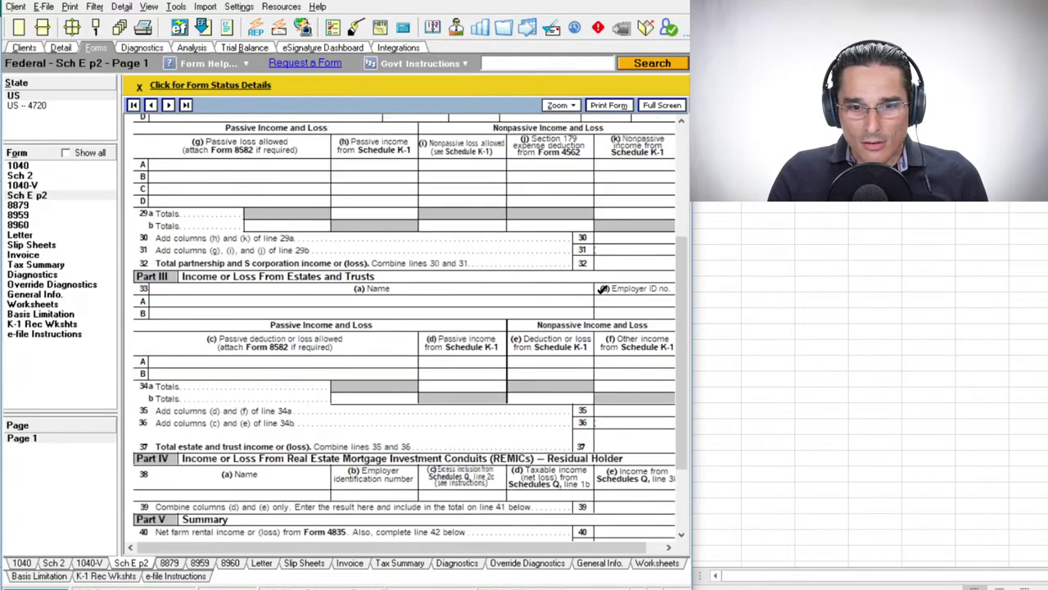
pyautogui.scroll(4, 549, 233)
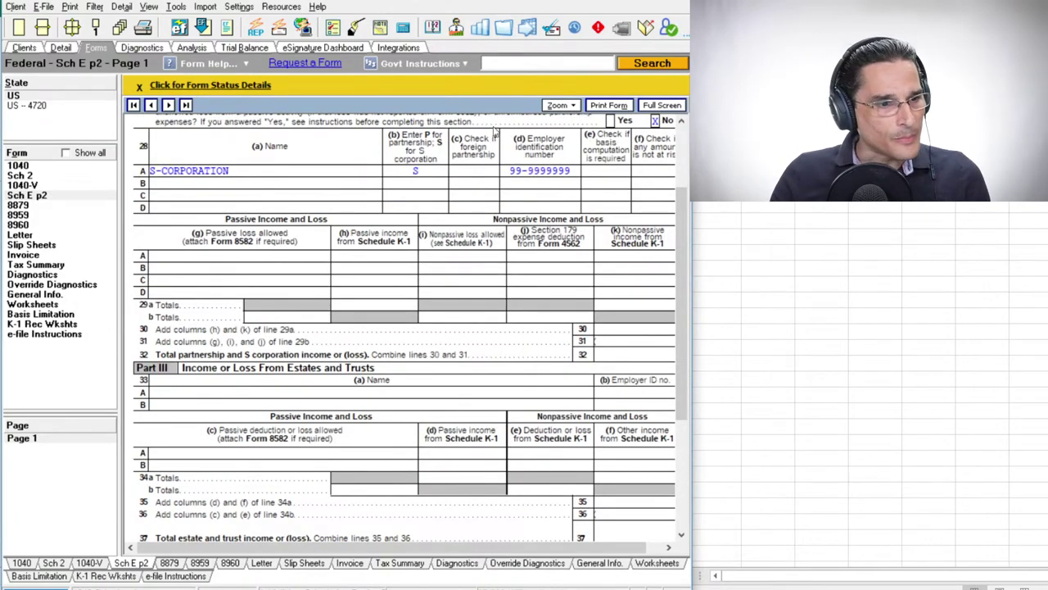
# Step: Open the Federal Basis Limitation Worksheet and examine the S-corporation's stock basis, allowed loss and carryover columns
pyautogui.click(621, 215)
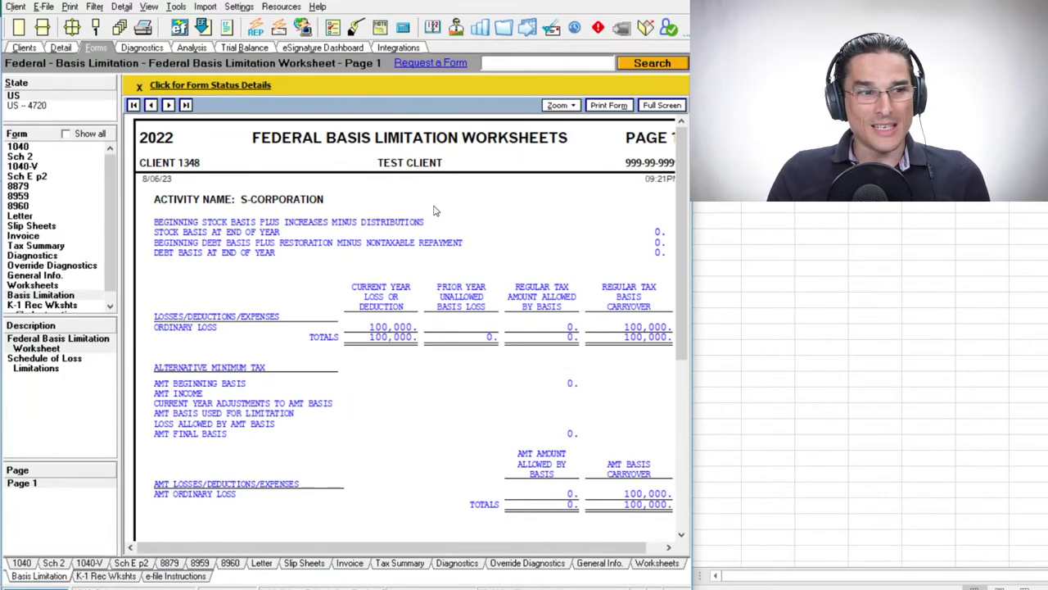
pyautogui.scroll(-4, 557, 225)
pyautogui.scroll(4, 564, 213)
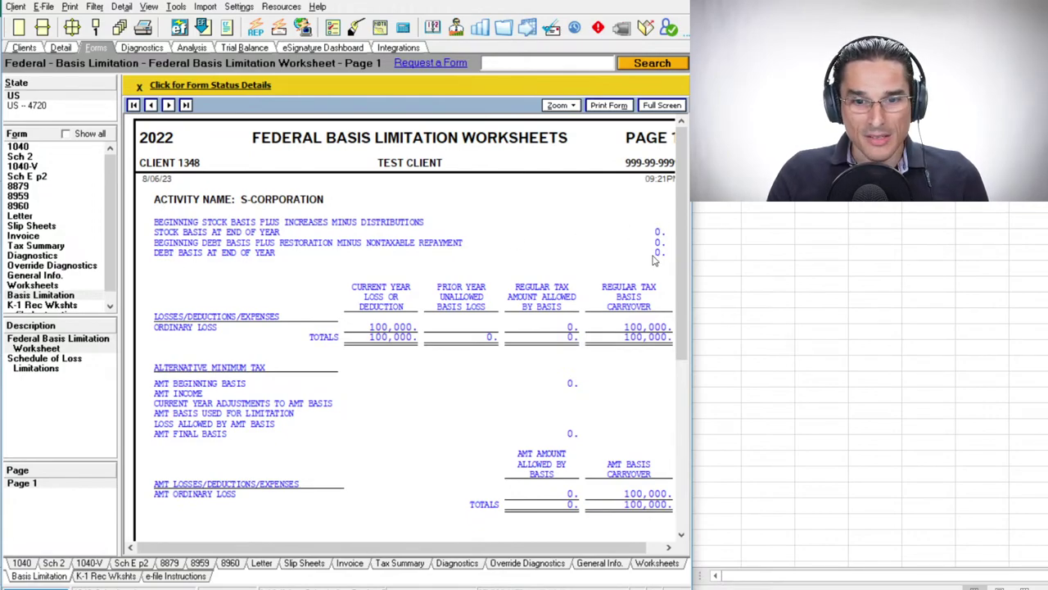
pyautogui.scroll(-1, 437, 295)
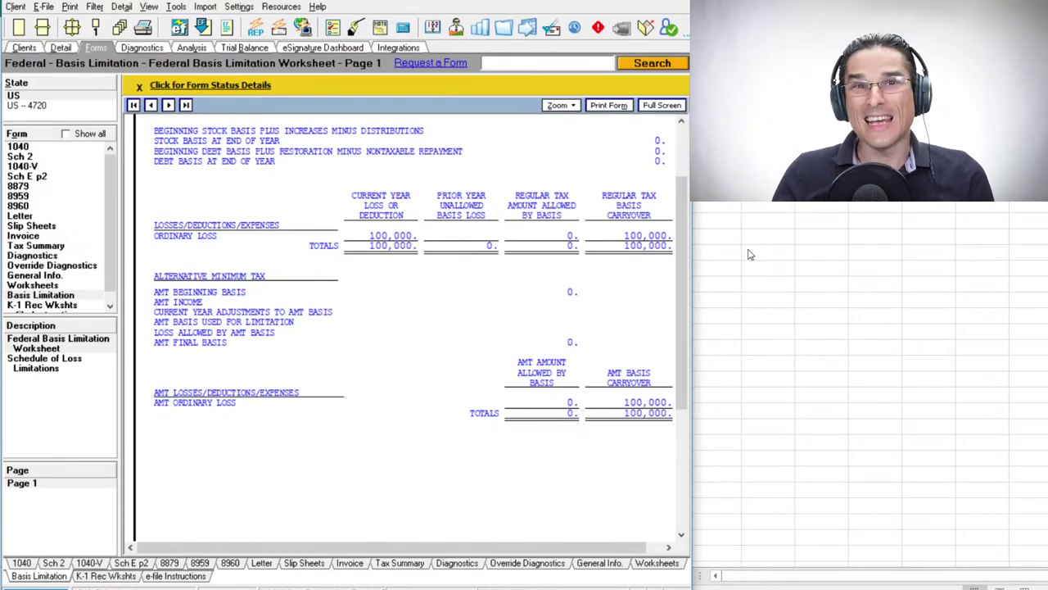
# Step: Look up the total tax on Form 1040 page 2 and enter 75121 as Scenario 3's total federal tax liability in B31
pyautogui.click(62, 148)
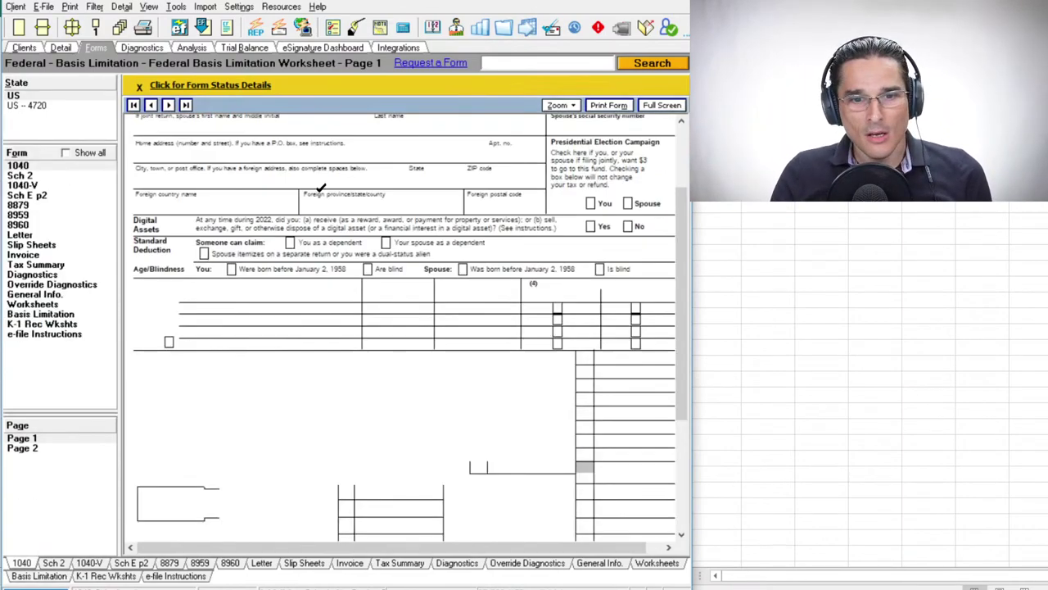
pyautogui.scroll(-3, 506, 239)
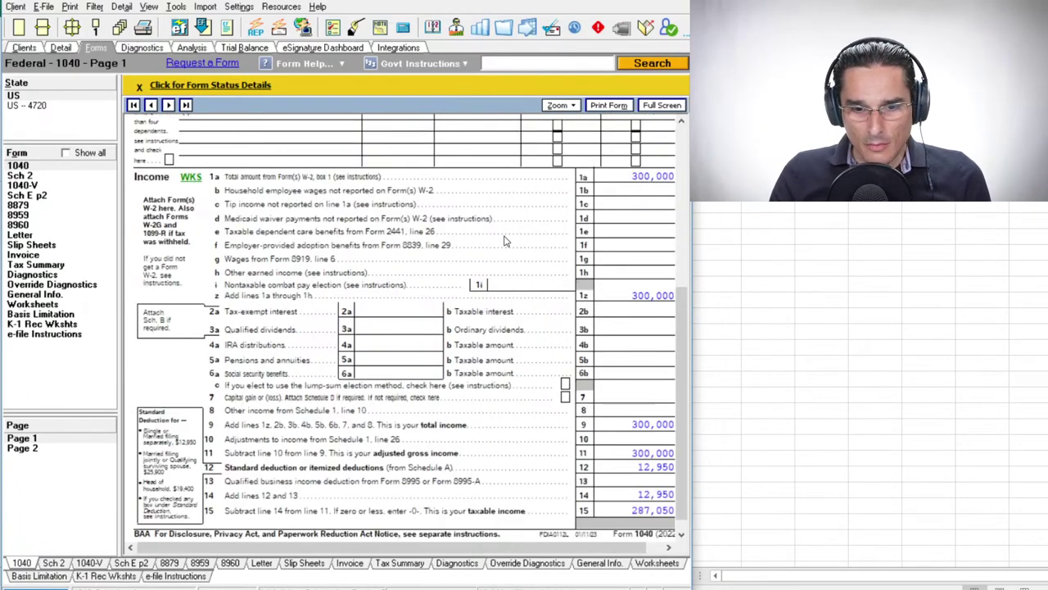
pyautogui.scroll(-3, 506, 239)
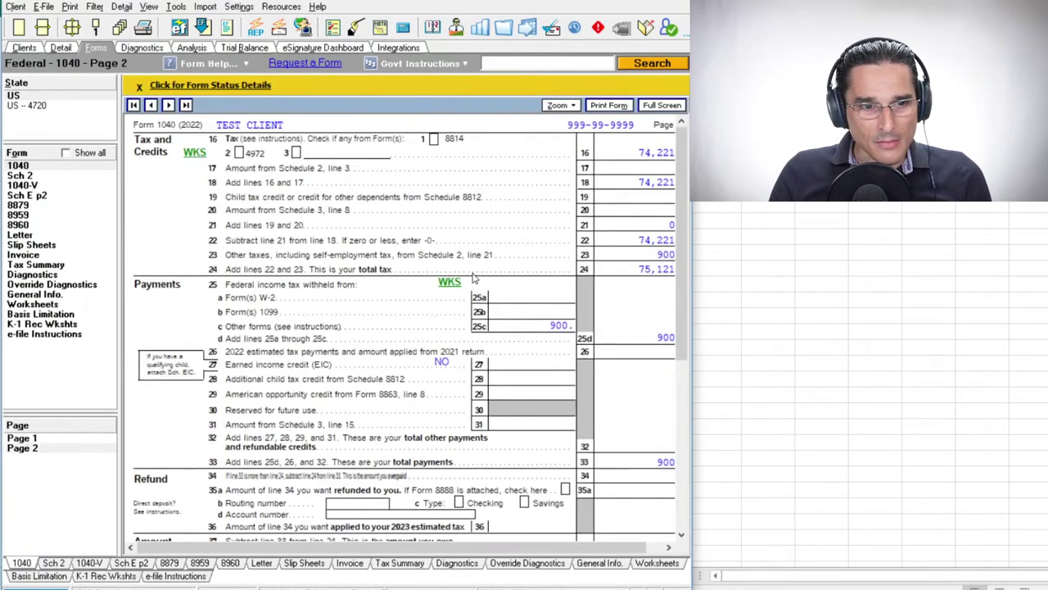
pyautogui.hotkey('alt', 'Tab')
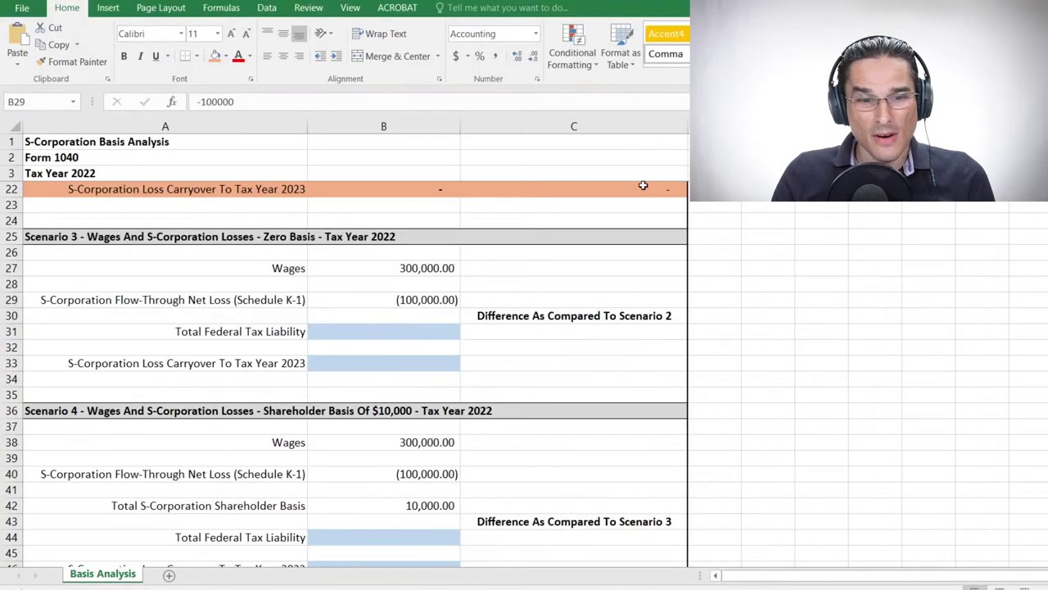
pyautogui.click(432, 331)
pyautogui.write('75121')
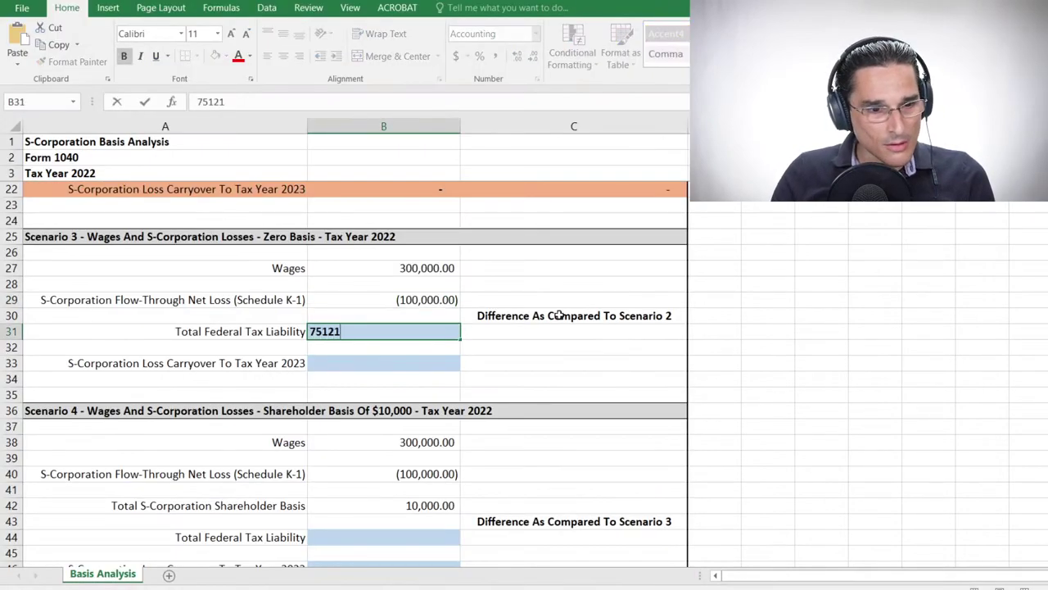
pyautogui.press('Return')
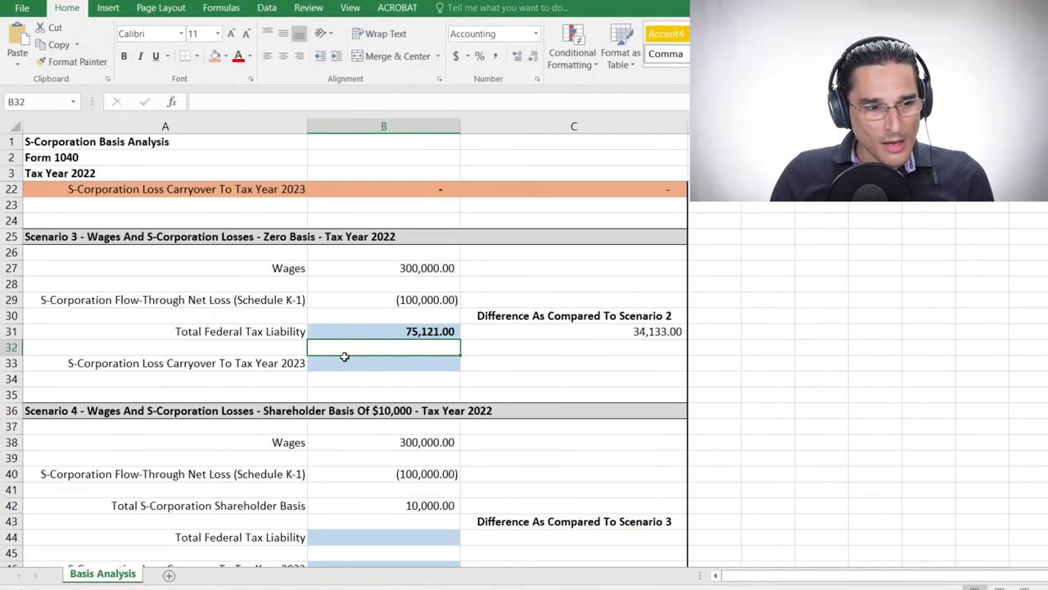
# Step: Look up the federal basis loss carryover in General Info. and enter 100,000 as Scenario 3's loss carryover in B33
pyautogui.hotkey('alt', 'Tab')
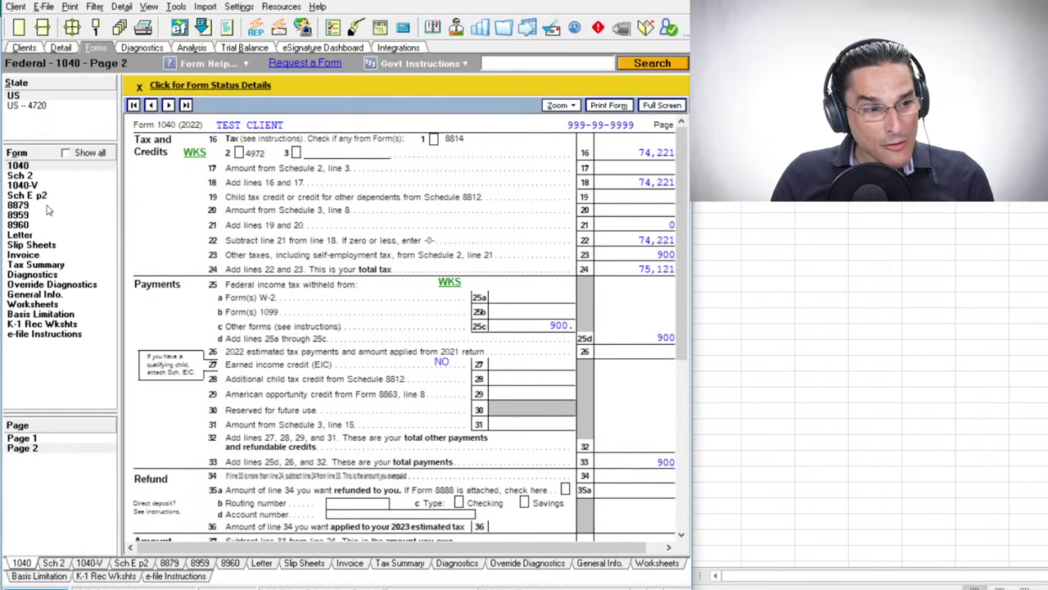
pyautogui.click(57, 296)
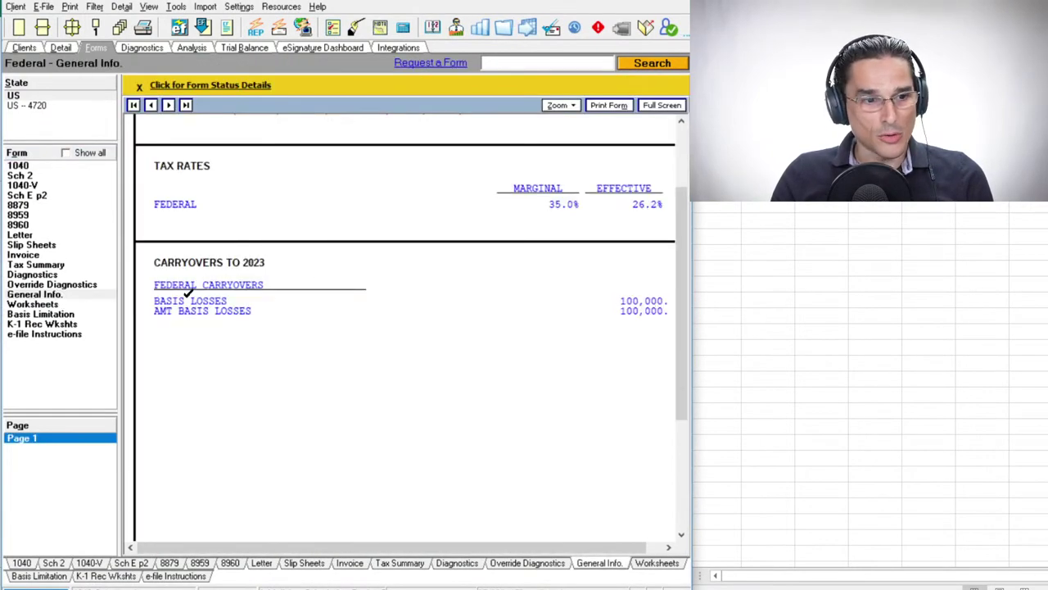
pyautogui.hotkey('alt', 'Tab')
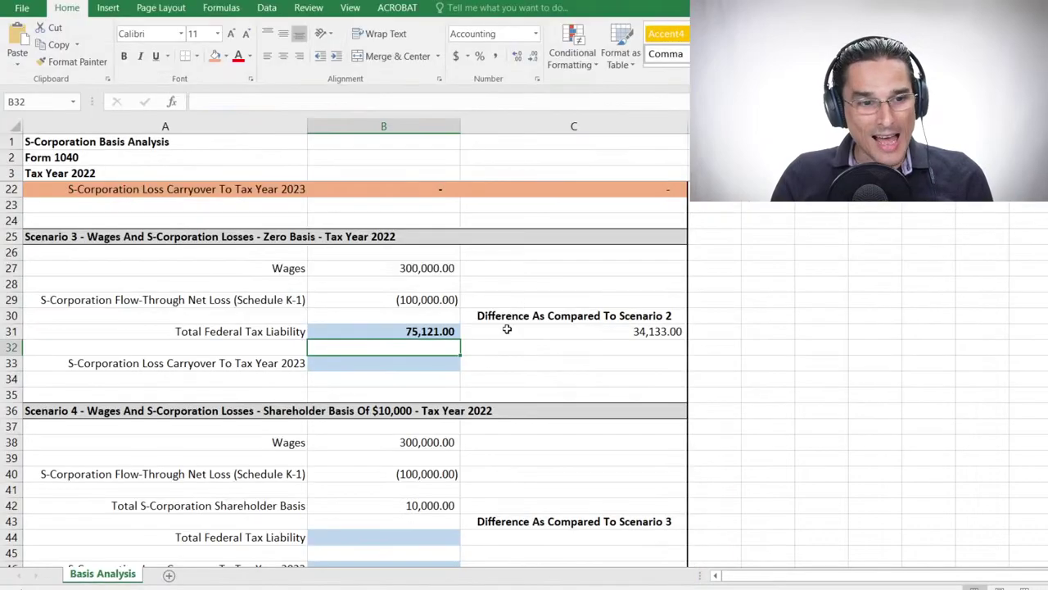
pyautogui.click(436, 357)
pyautogui.write('100,000')
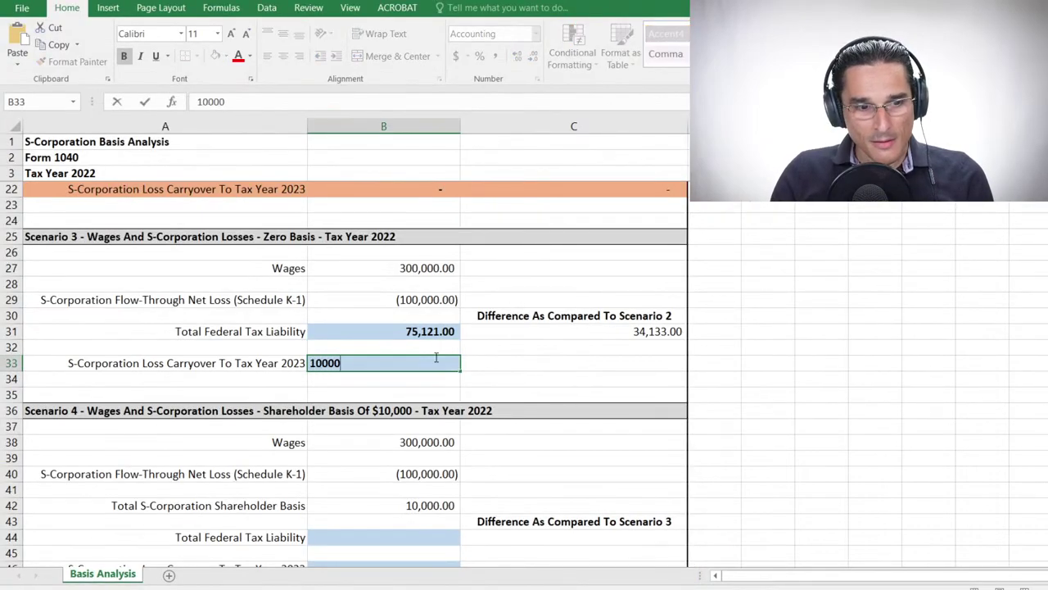
pyautogui.press('Return')
# Step: Compare Scenario 3's differences in C31:C33 with the Scenario 2 results, ending on the Scenario 3 heading row
pyautogui.moveTo(615, 329); pyautogui.dragTo(615, 361)
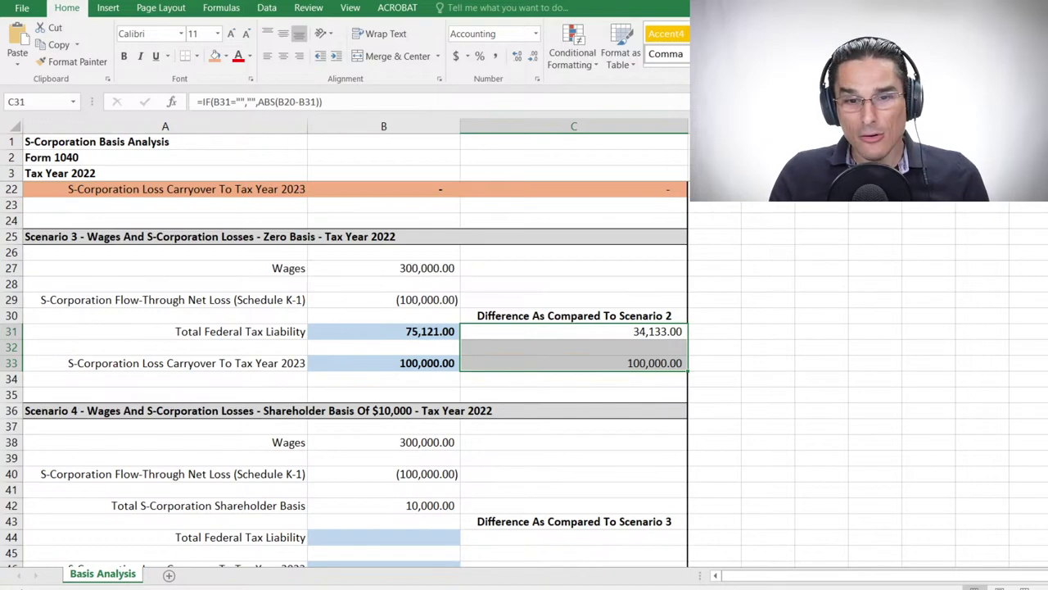
pyautogui.scroll(1, 622, 320)
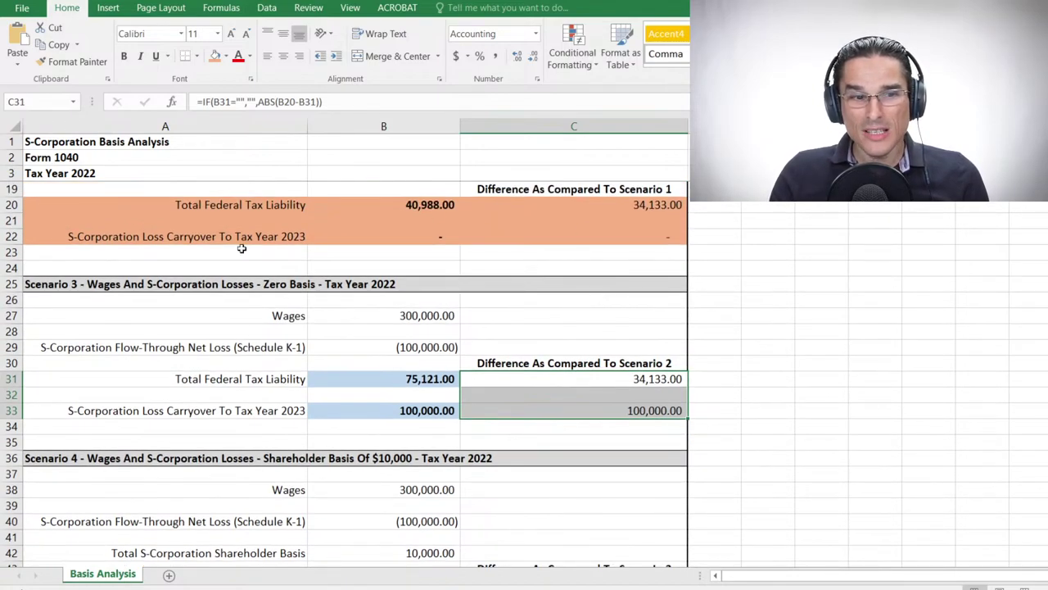
pyautogui.scroll(1, 294, 288)
pyautogui.scroll(2, 82, 334)
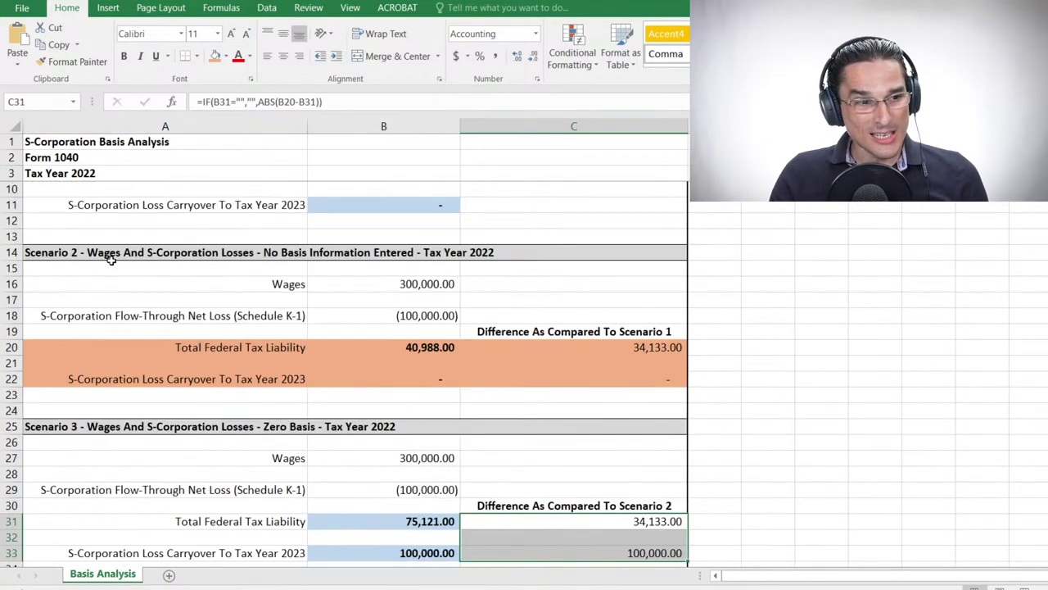
pyautogui.scroll(-1, 260, 267)
pyautogui.click(67, 379)
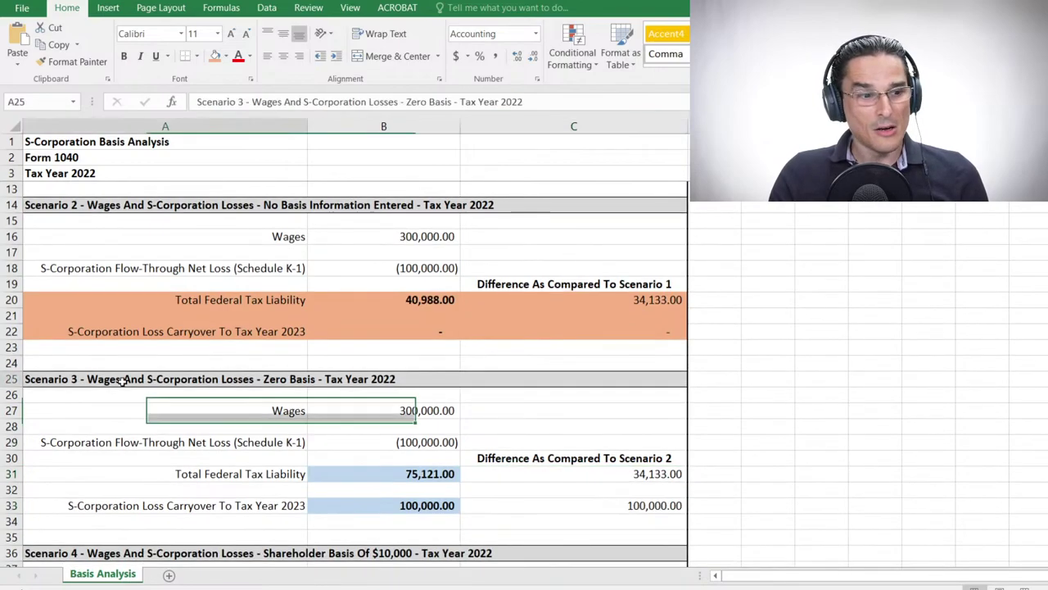
pyautogui.moveTo(67, 378); pyautogui.dragTo(655, 389)
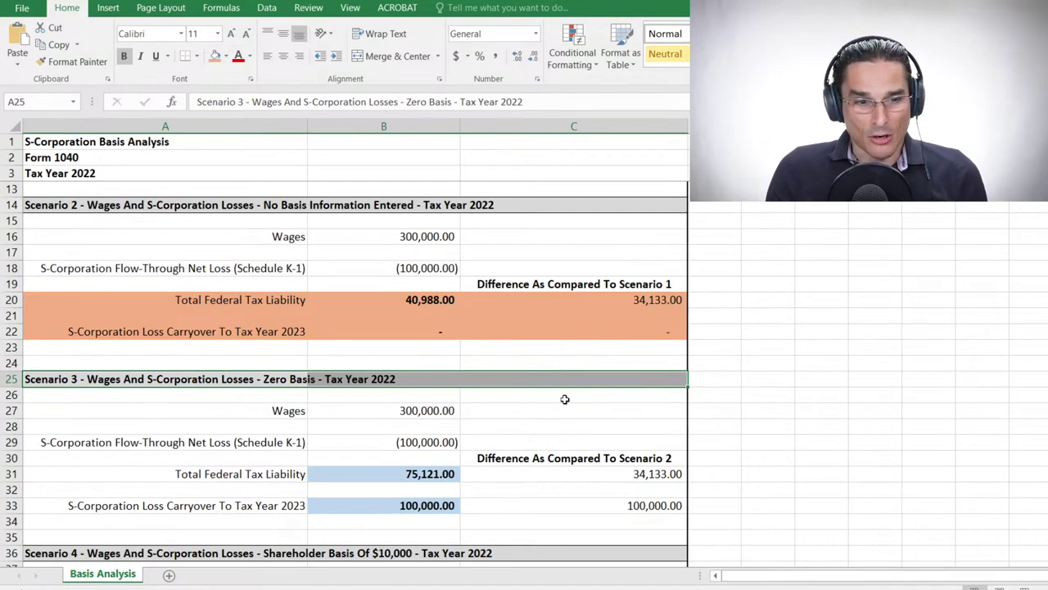
# Step: Inspect the difference formulas for Scenario 3's tax liability in C31 and loss carryover in C33, leaving them unedited
pyautogui.click(427, 479)
pyautogui.doubleClick(552, 476)
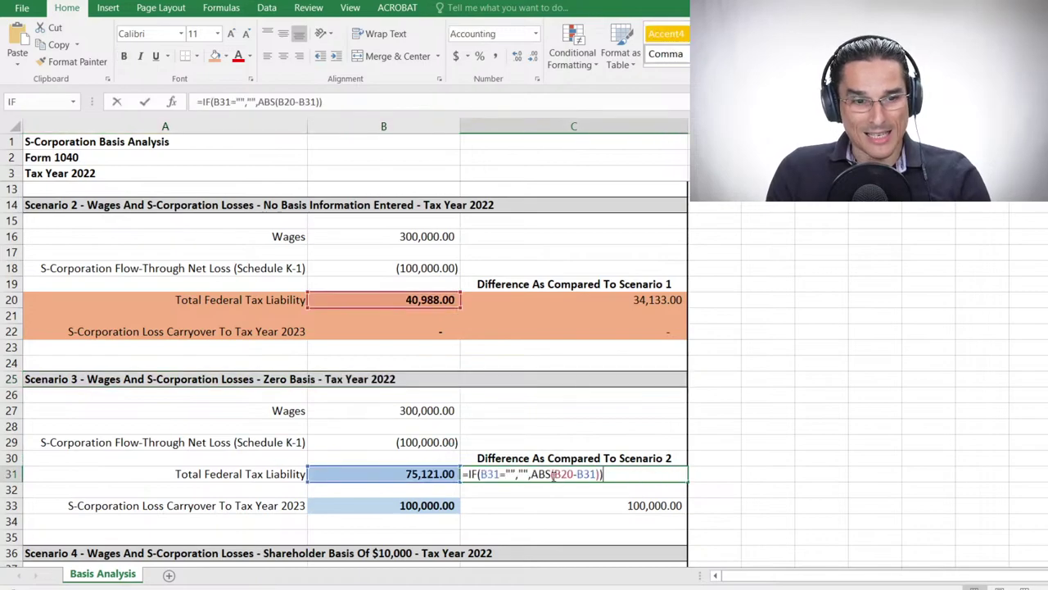
pyautogui.doubleClick(482, 505)
pyautogui.press('Escape')
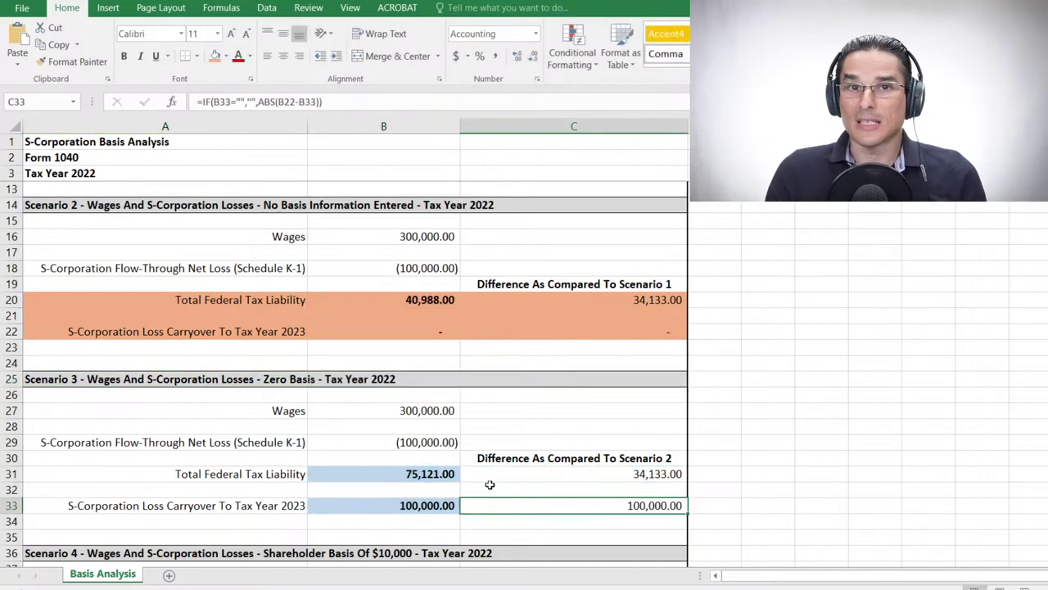
# Step: Go through Scenario 4's heading, wages, S-corporation net loss and total shareholder basis, ending on cell B42
pyautogui.scroll(-1, 498, 396)
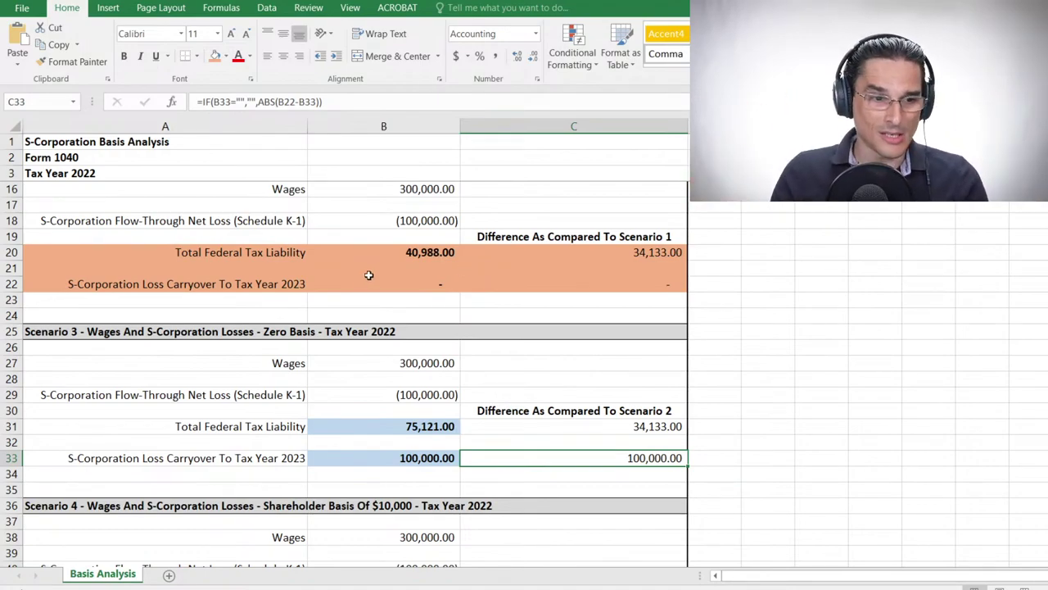
pyautogui.scroll(-1, 396, 284)
pyautogui.scroll(-3, 396, 284)
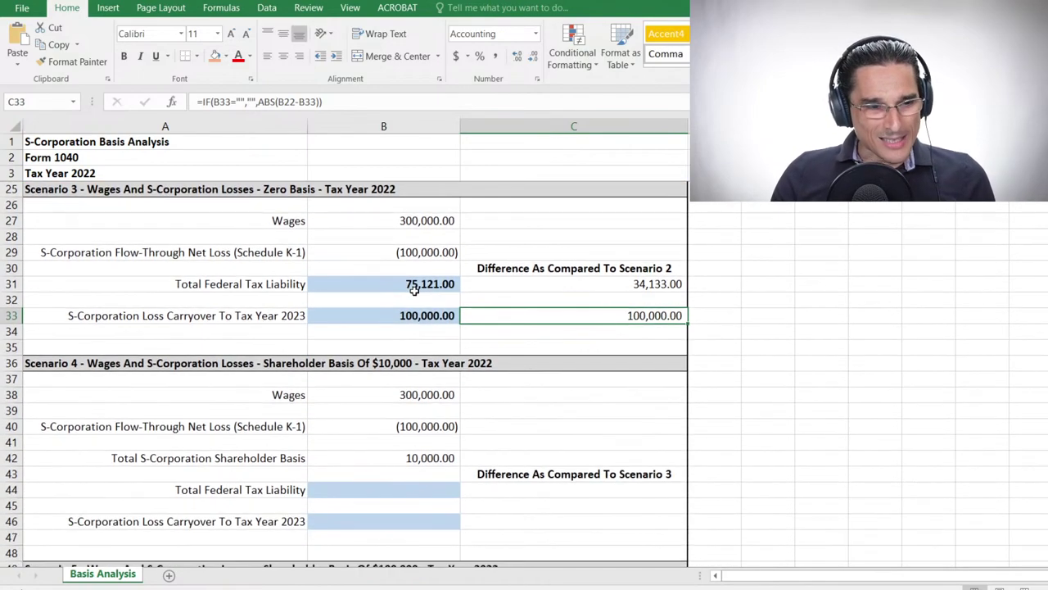
pyautogui.click(393, 342)
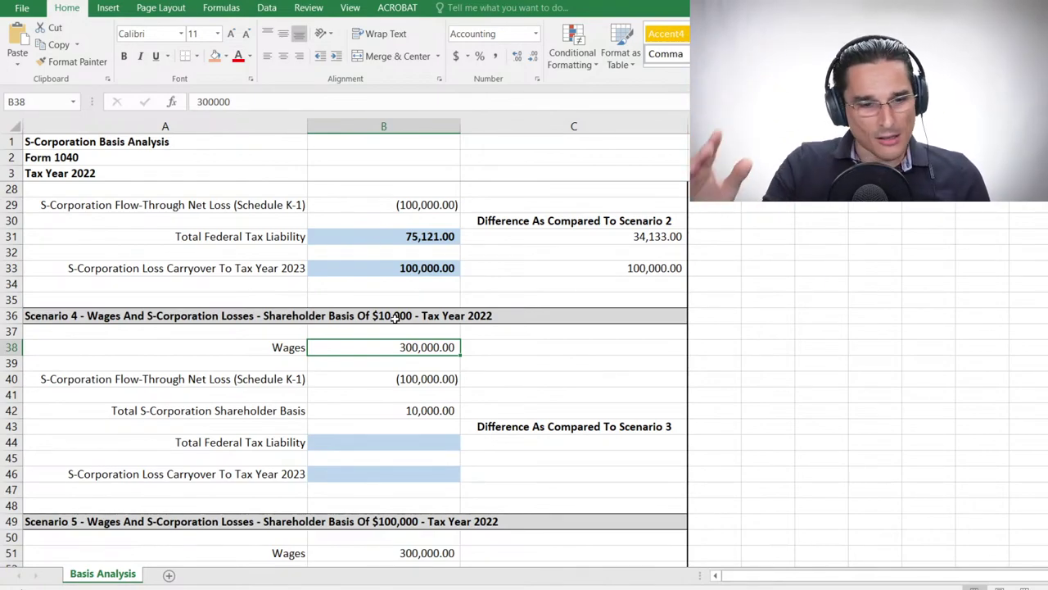
pyautogui.scroll(-1, 404, 311)
pyautogui.scroll(-1, 404, 311)
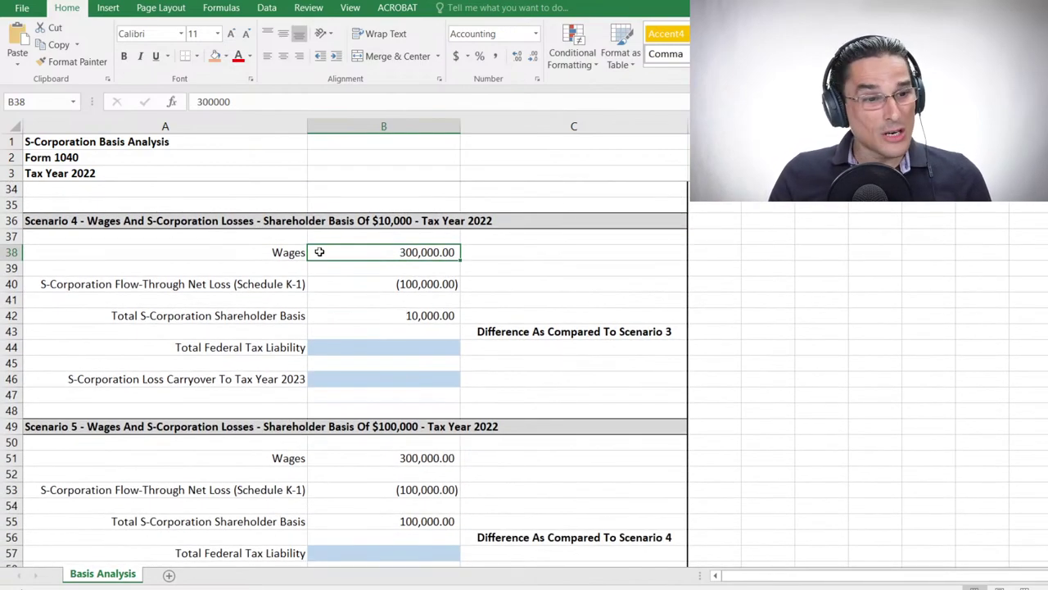
pyautogui.click(131, 215)
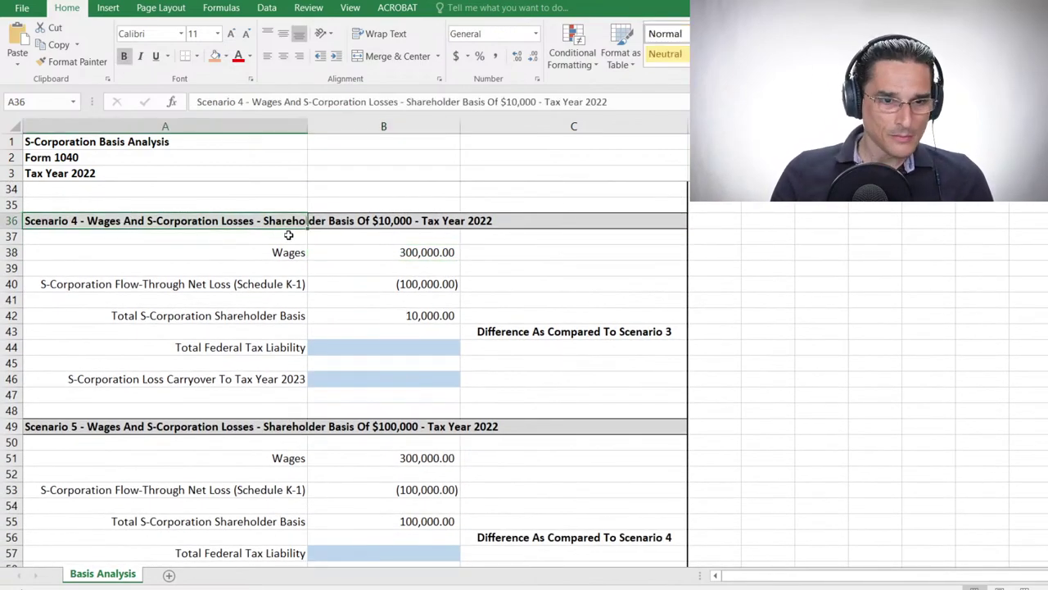
pyautogui.click(390, 251)
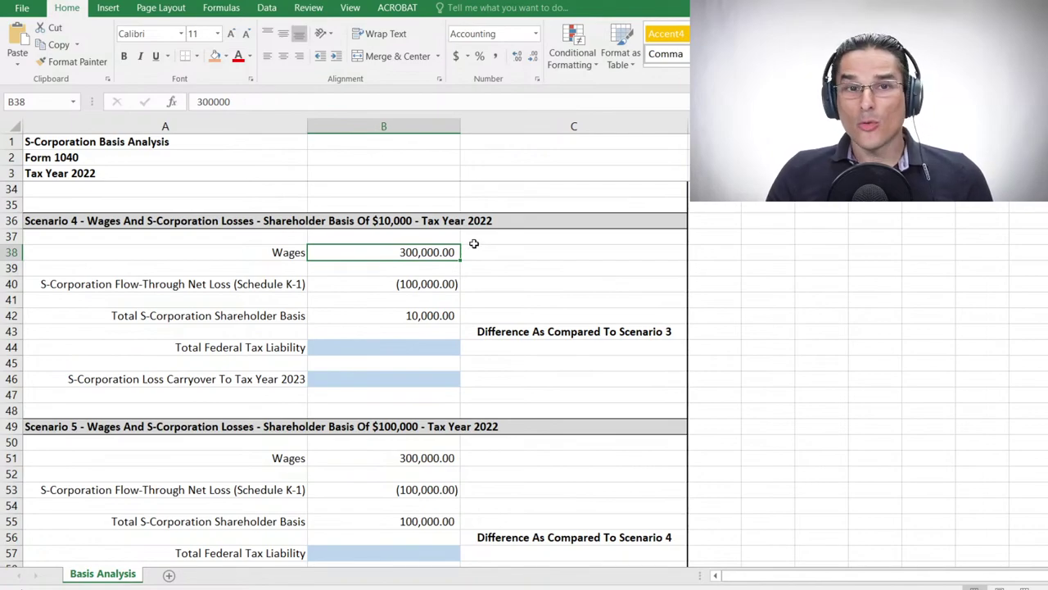
pyautogui.press('Down')
pyautogui.press('Down')
pyautogui.press('Down')
pyautogui.press('Down')
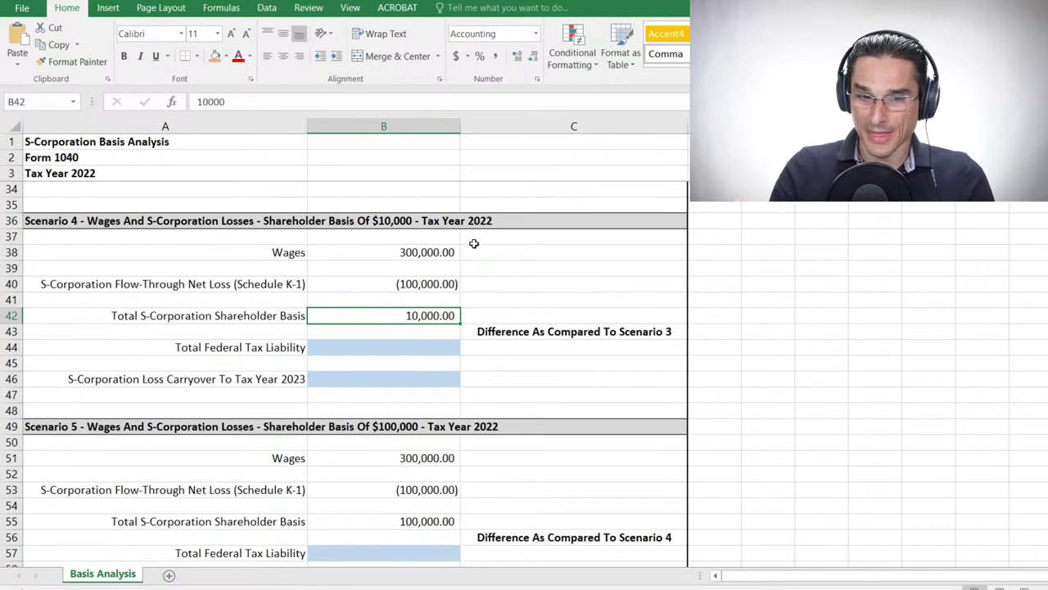
# Step: Switch to Lacerte Tax and enter 10,000 as basis from capital contributions during the year in the S-corporation's Basis Limitation (7203) section
pyautogui.hotkey('alt', 'Tab')
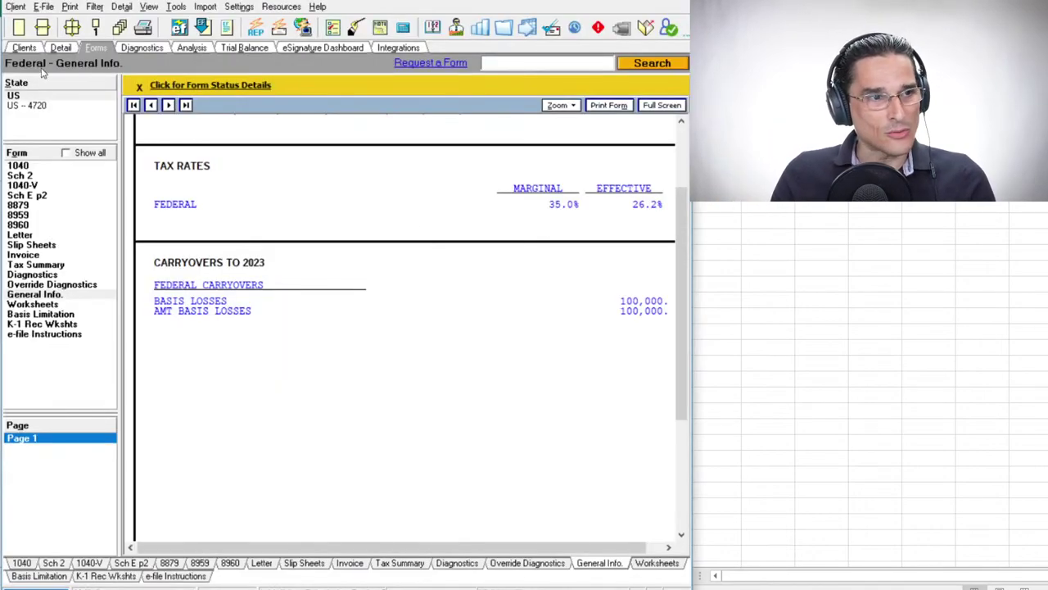
pyautogui.click(61, 47)
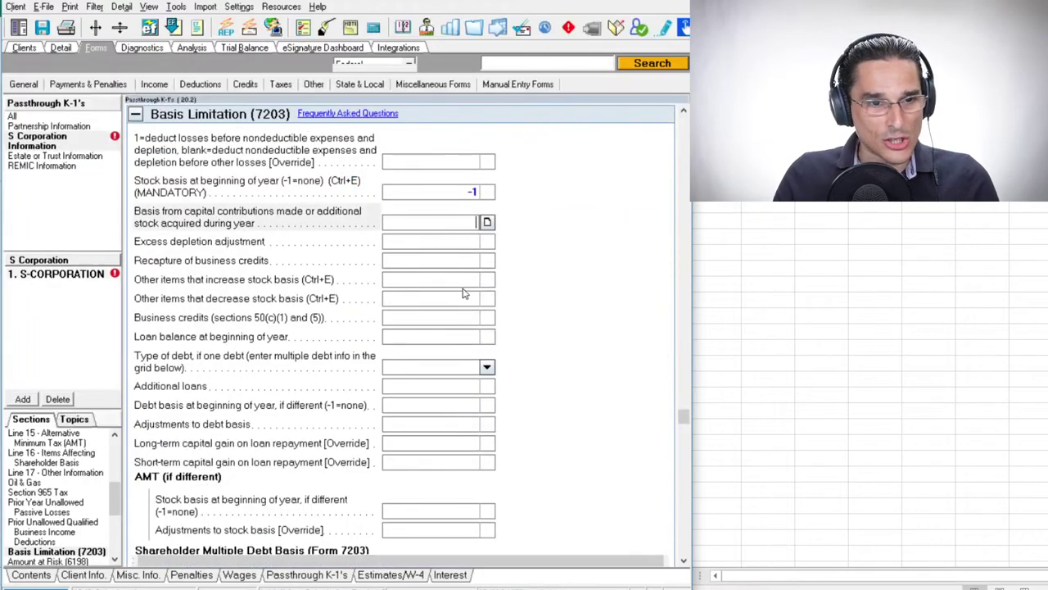
pyautogui.click(434, 192)
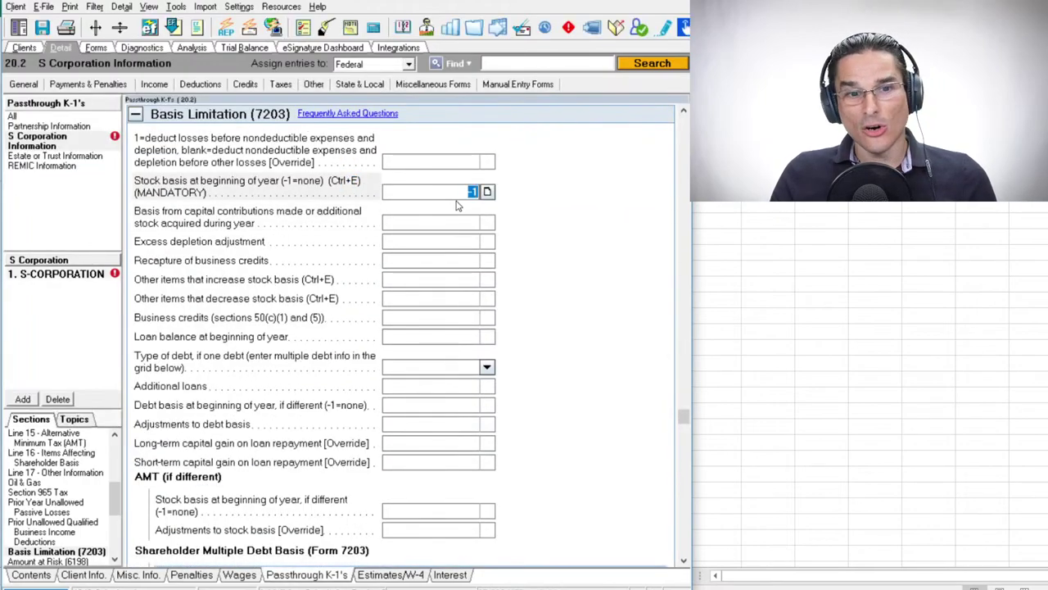
pyautogui.click(441, 225)
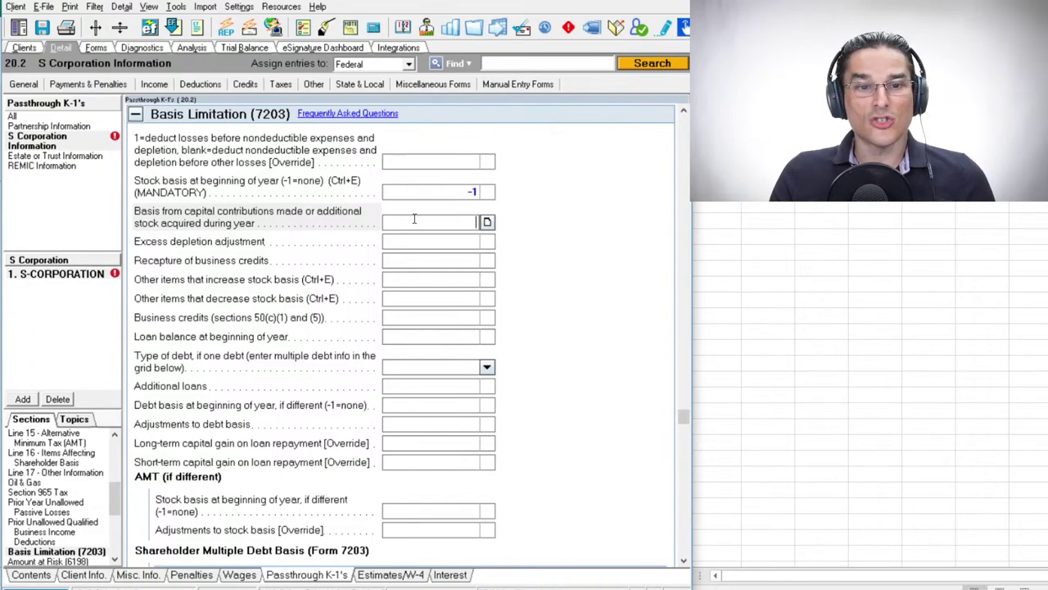
pyautogui.press('Tab')
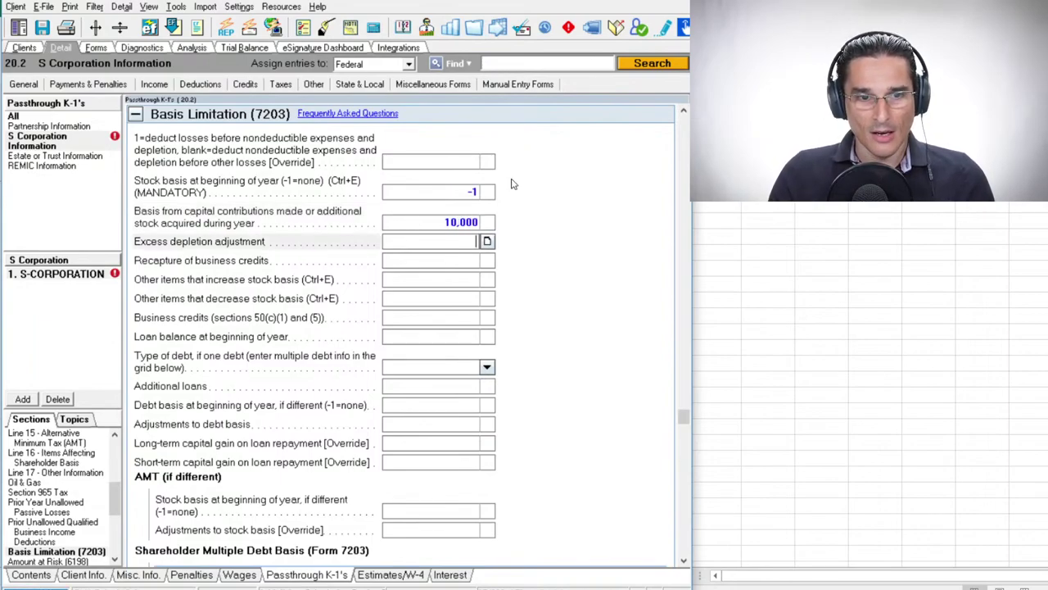
pyautogui.click(449, 259)
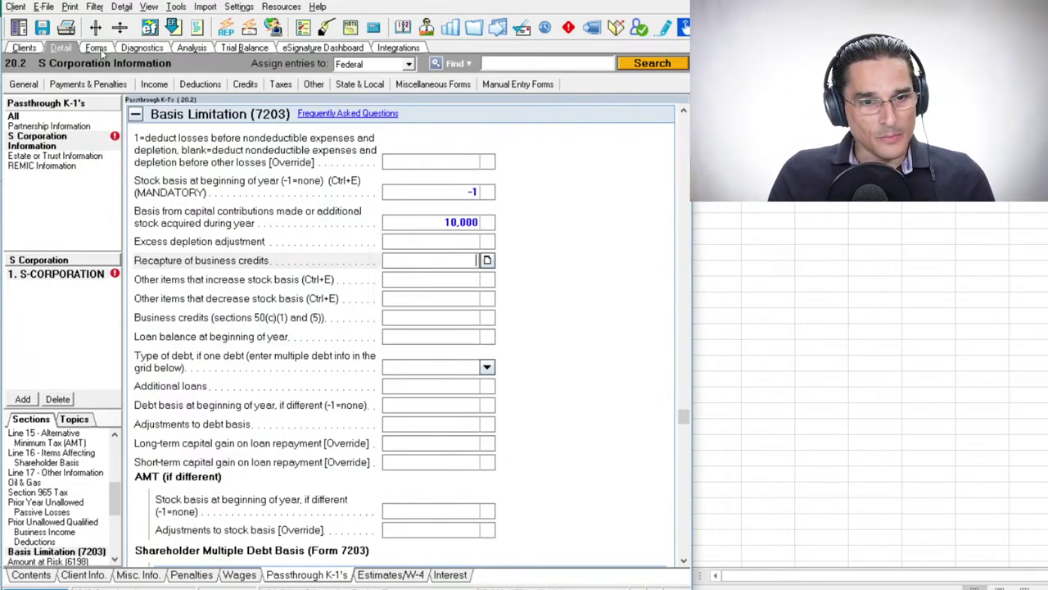
# Step: View the recalculated return's Form 7203 and review the shareholder stock basis computation in Part I
pyautogui.hotkey('alt', 'Tab')
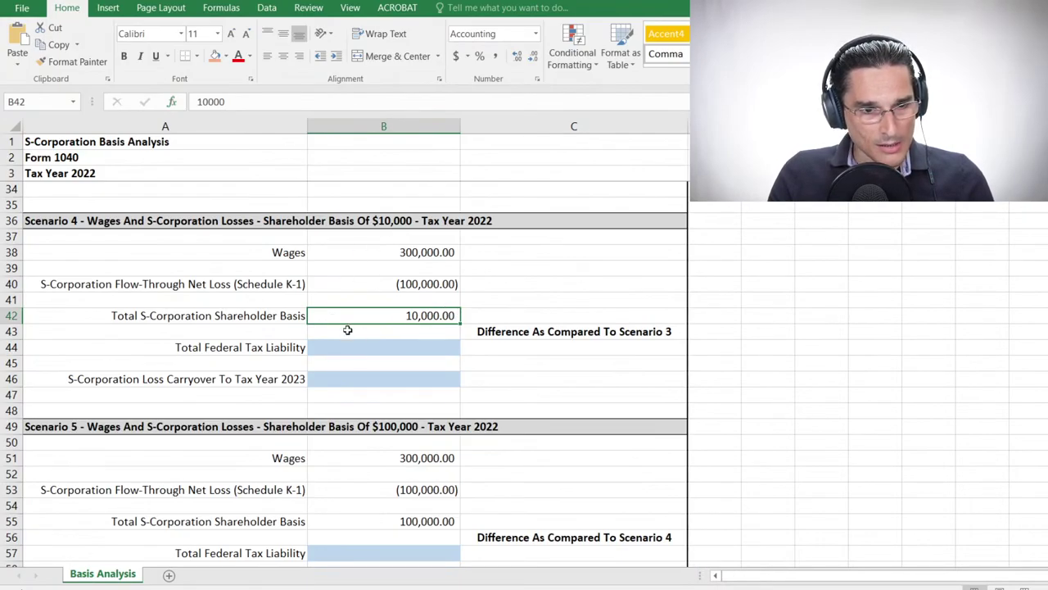
pyautogui.hotkey('alt', 'Tab')
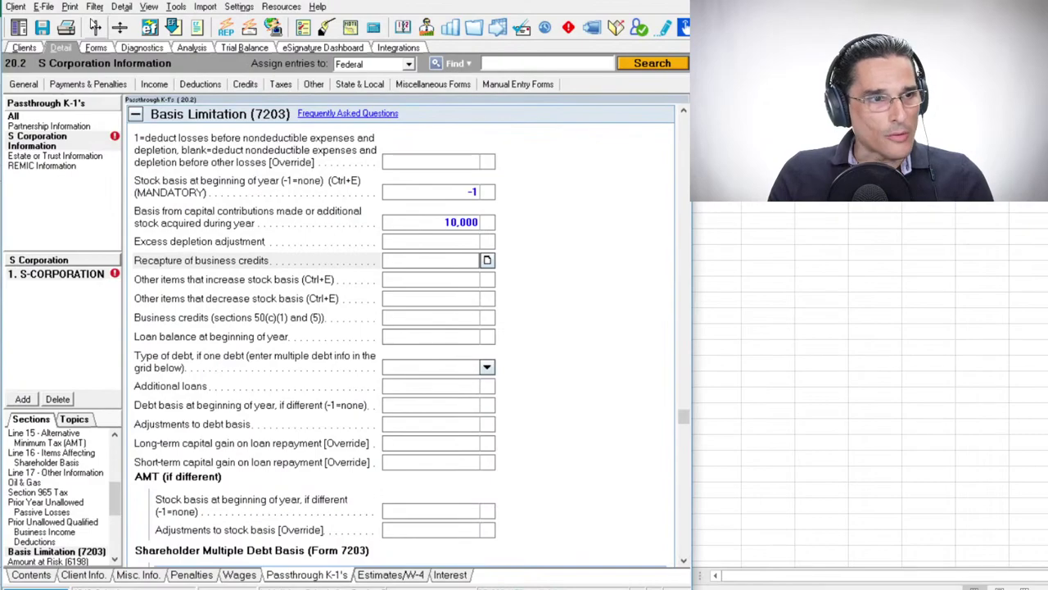
pyautogui.click(98, 47)
pyautogui.click(41, 166)
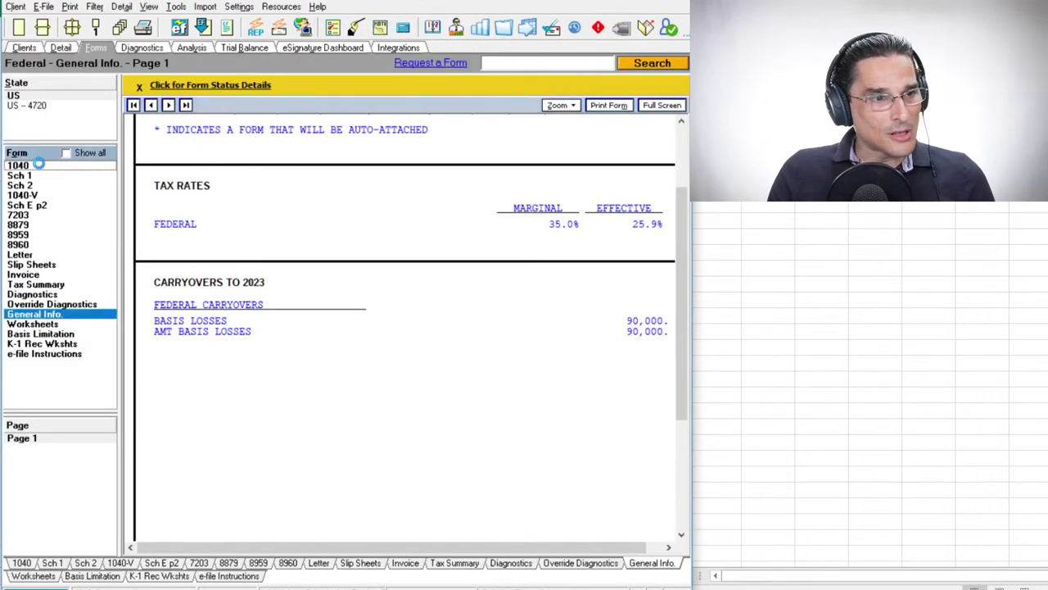
pyautogui.click(41, 216)
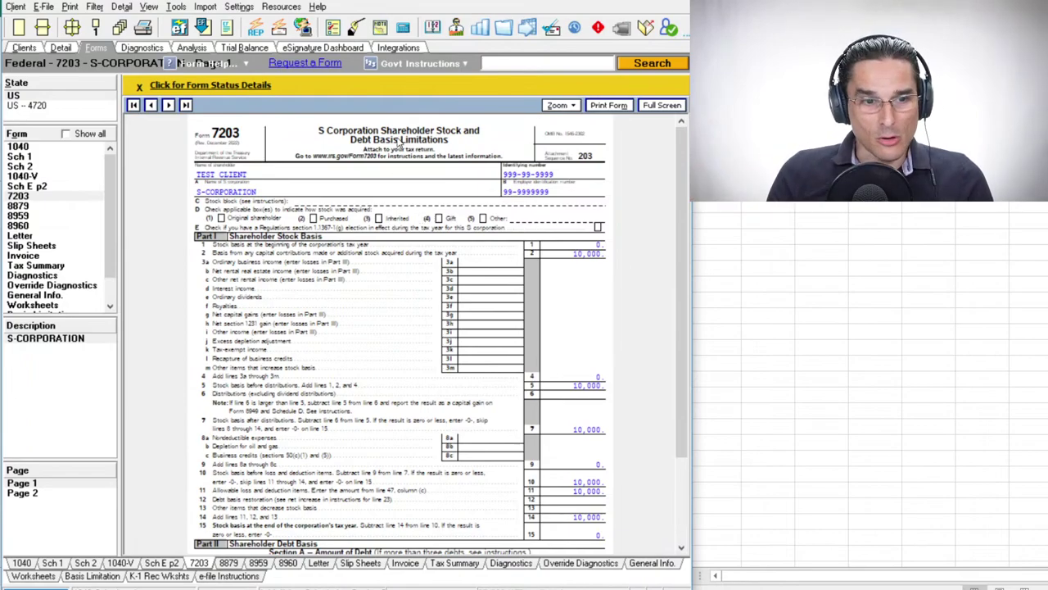
pyautogui.moveTo(687, 252); pyautogui.dragTo(684, 202)
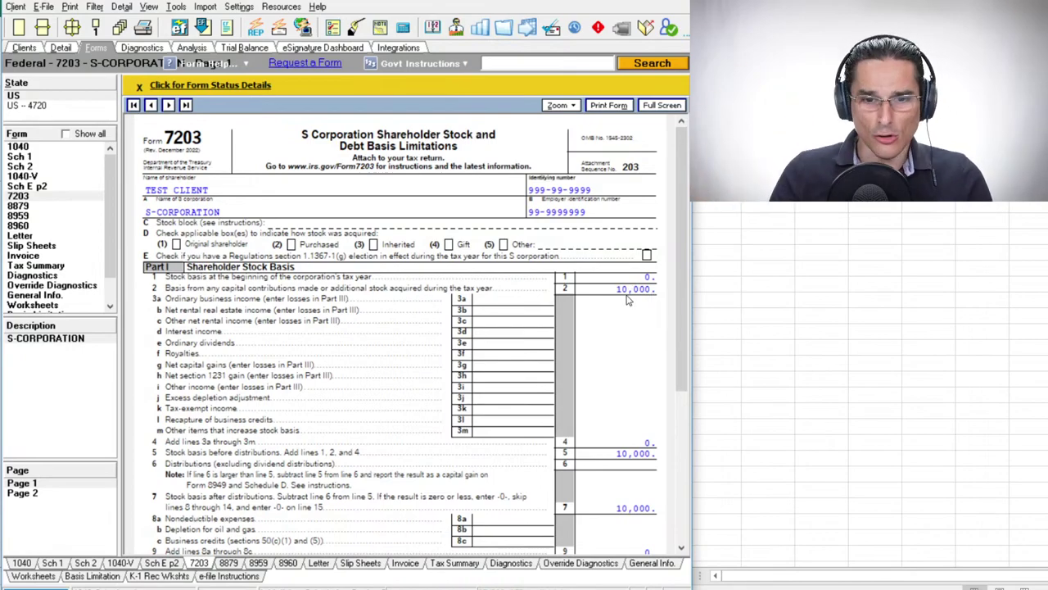
pyautogui.scroll(-3, 611, 300)
pyautogui.scroll(-3, 611, 300)
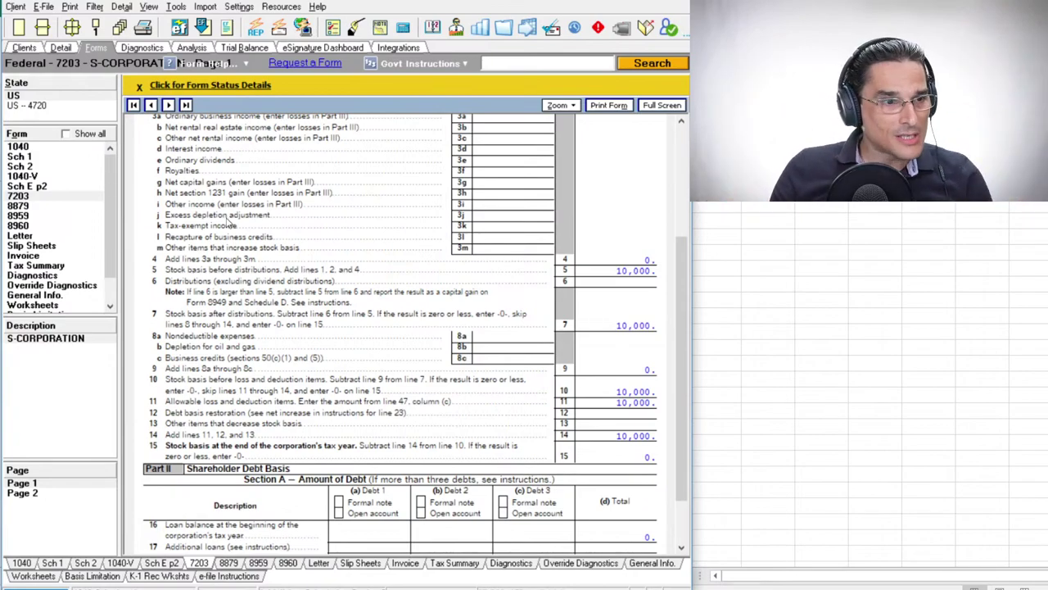
# Step: Compare the allowed S-corporation loss on Schedule E page 2 with the allowable loss on Form 7203
pyautogui.click(38, 186)
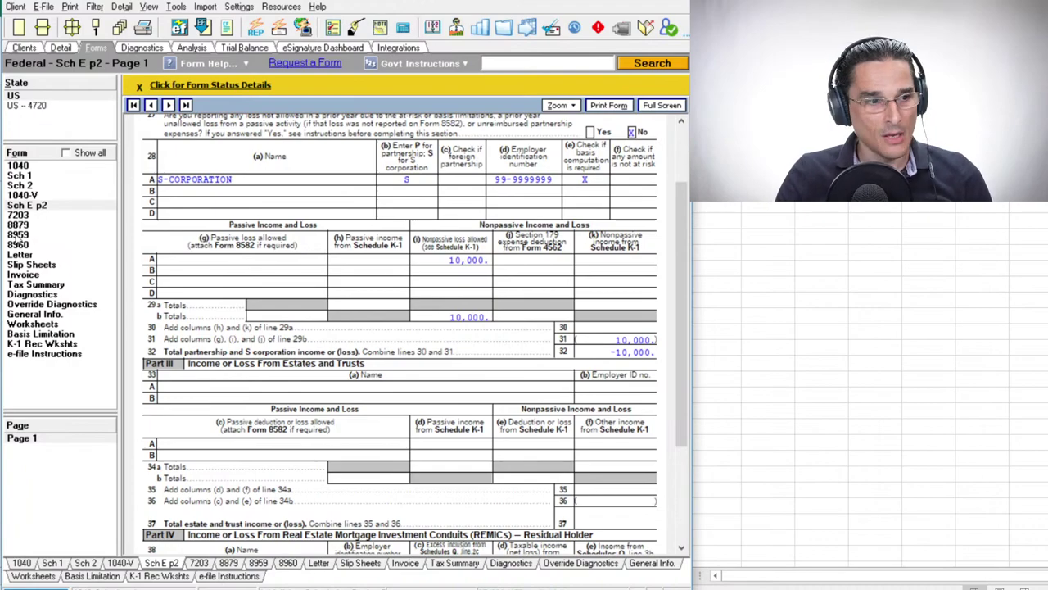
pyautogui.click(36, 215)
pyautogui.scroll(-5, 211, 381)
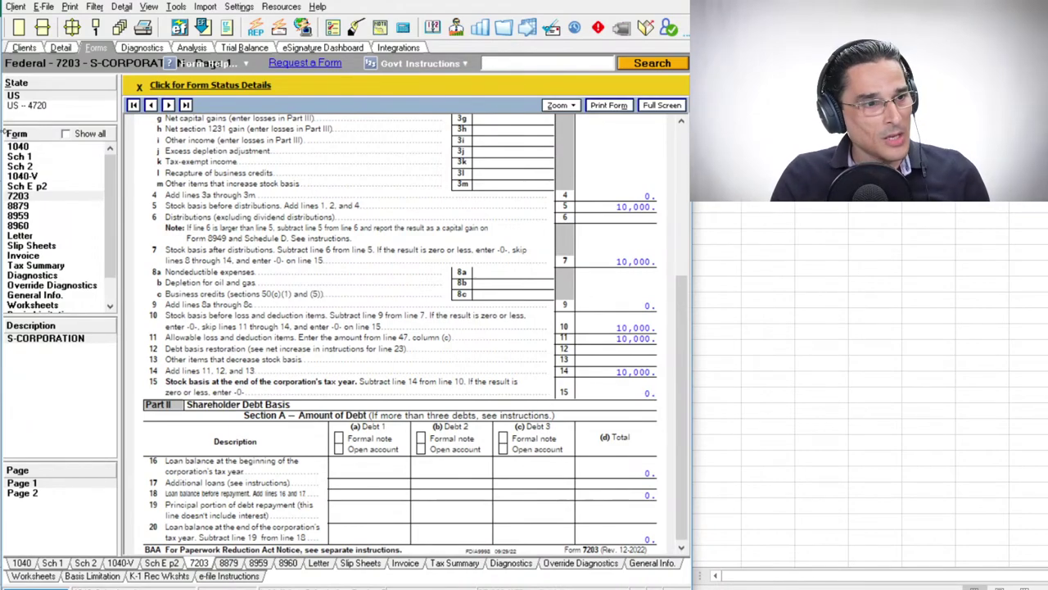
# Step: Look up the total tax on Form 1040 and enter 71,621 as Scenario 4's total federal tax liability in B44
pyautogui.click(48, 149)
pyautogui.scroll(-5, 615, 199)
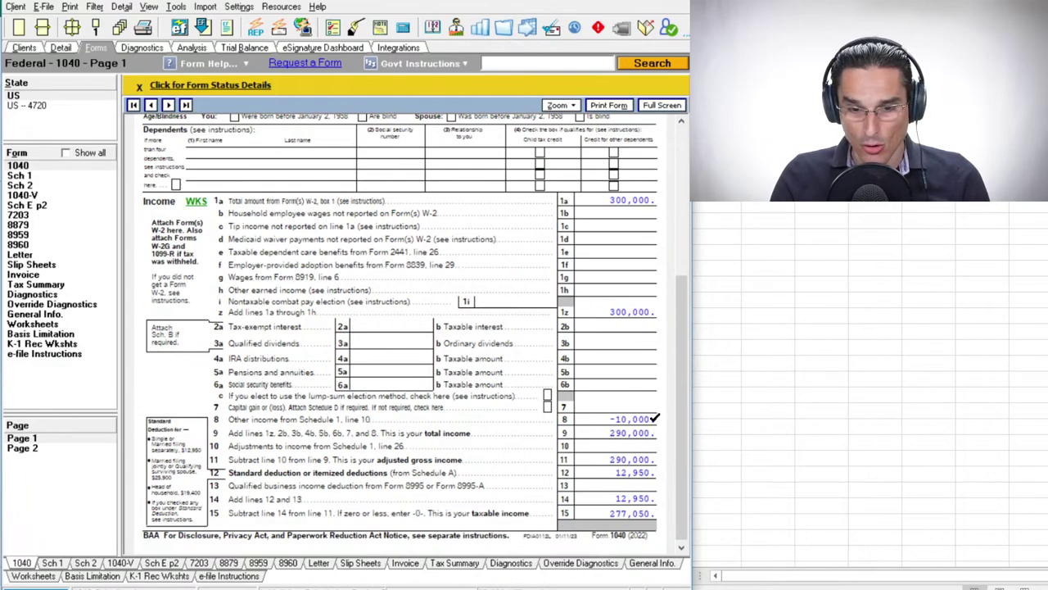
pyautogui.scroll(-3, 536, 467)
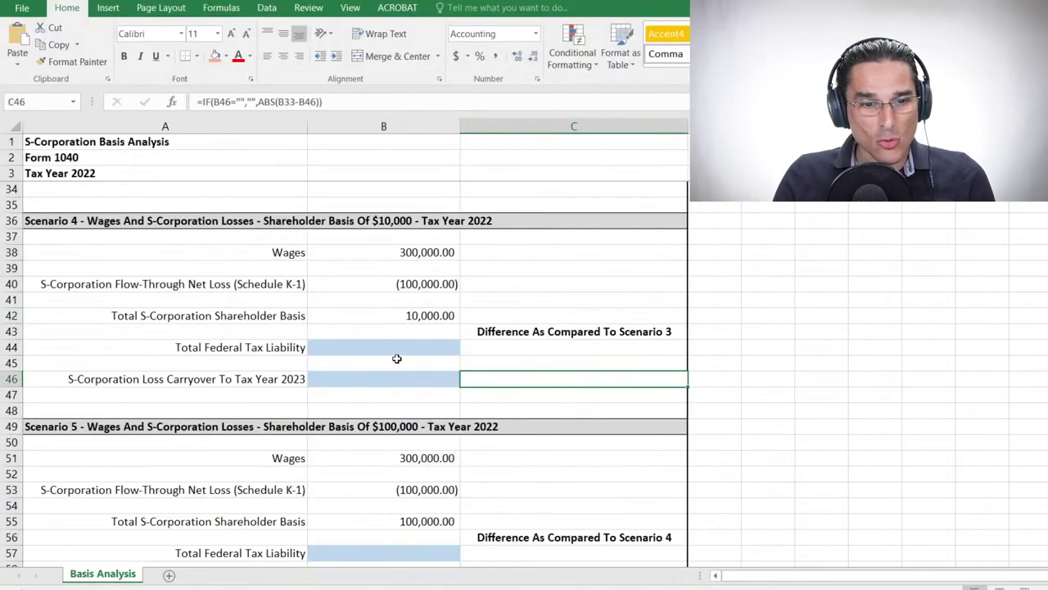
pyautogui.click(395, 347)
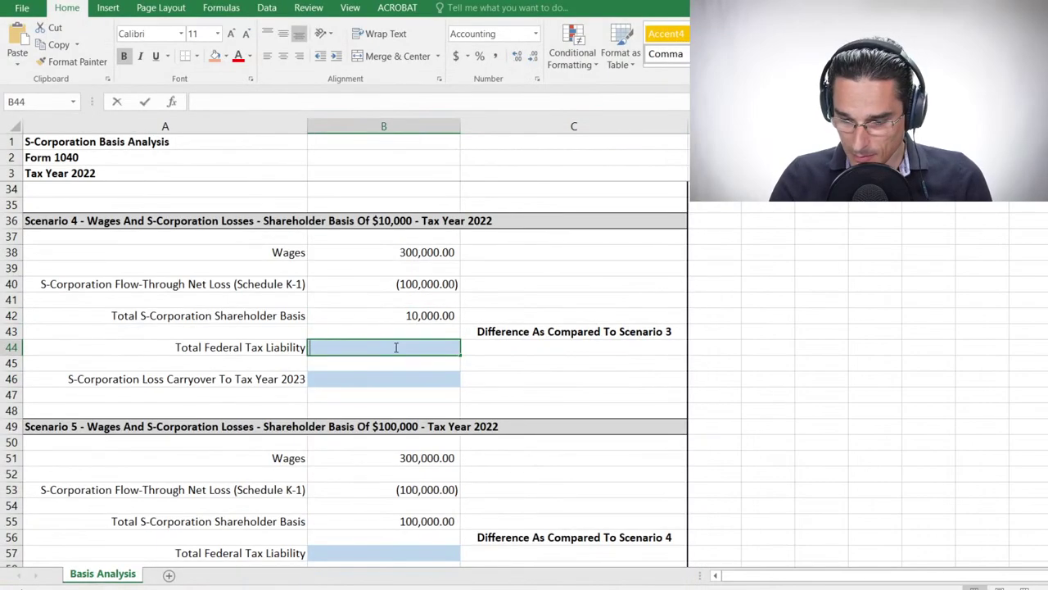
pyautogui.write('71621')
pyautogui.press('Return')
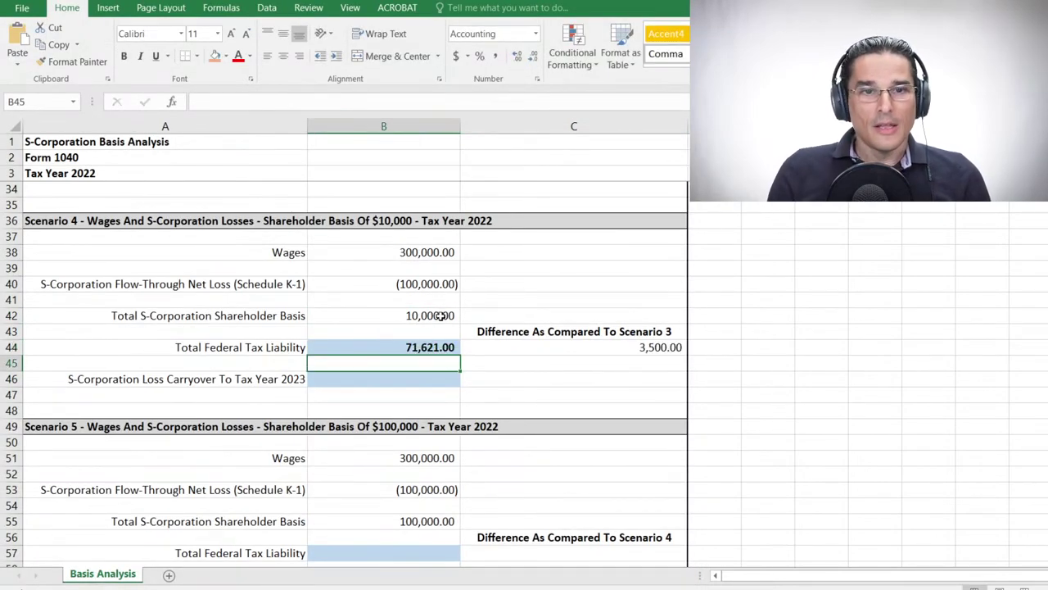
# Step: Go to Scenario 4's loss carryover row and look up the federal basis loss carryover to 2023 in General Info
pyautogui.scroll(1, 442, 315)
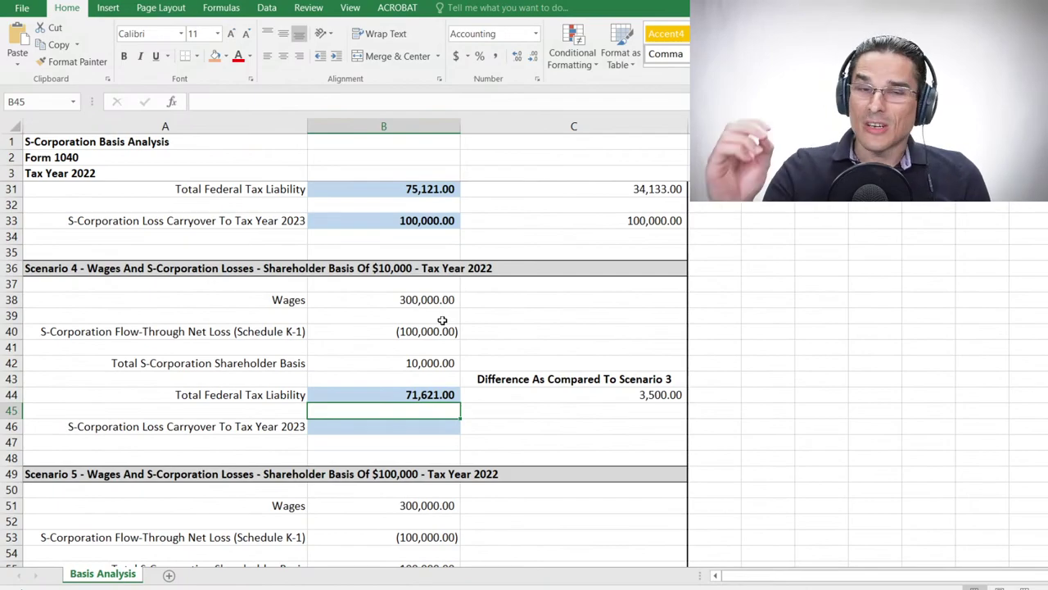
pyautogui.scroll(-1, 108, 373)
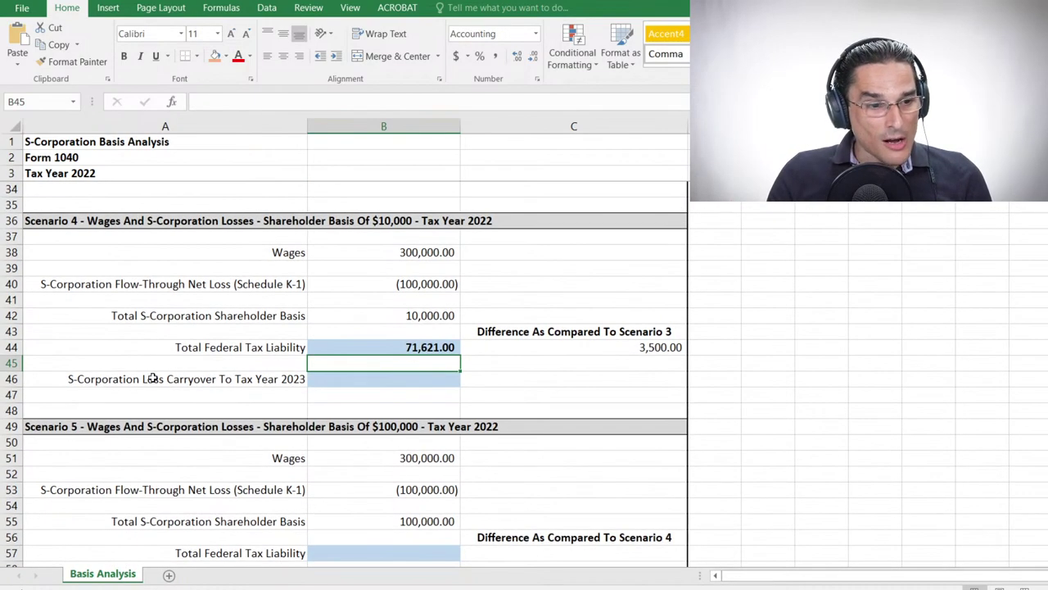
pyautogui.click(153, 377)
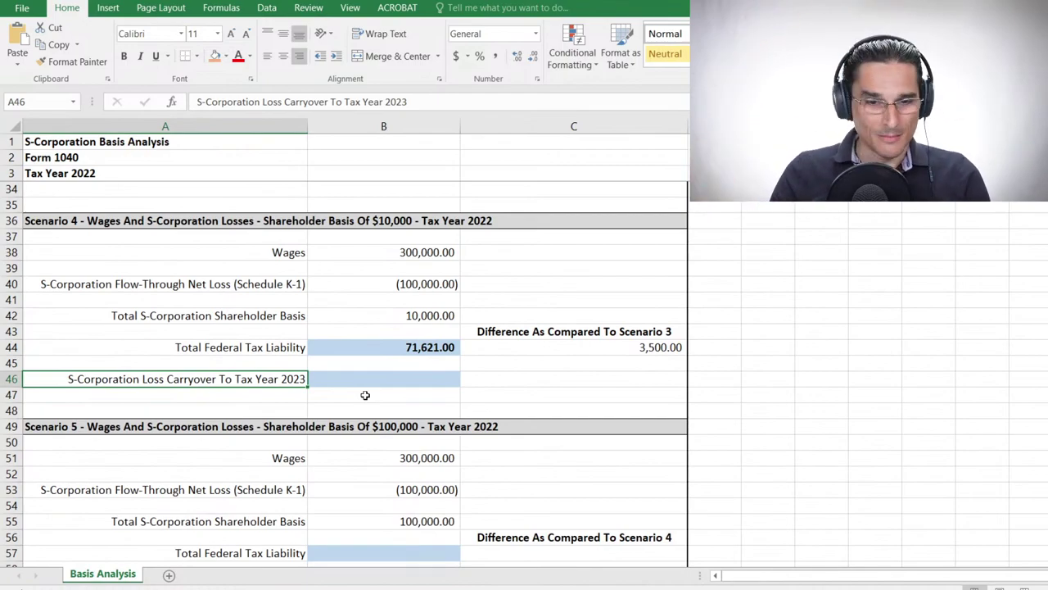
pyautogui.hotkey('alt', 'Tab')
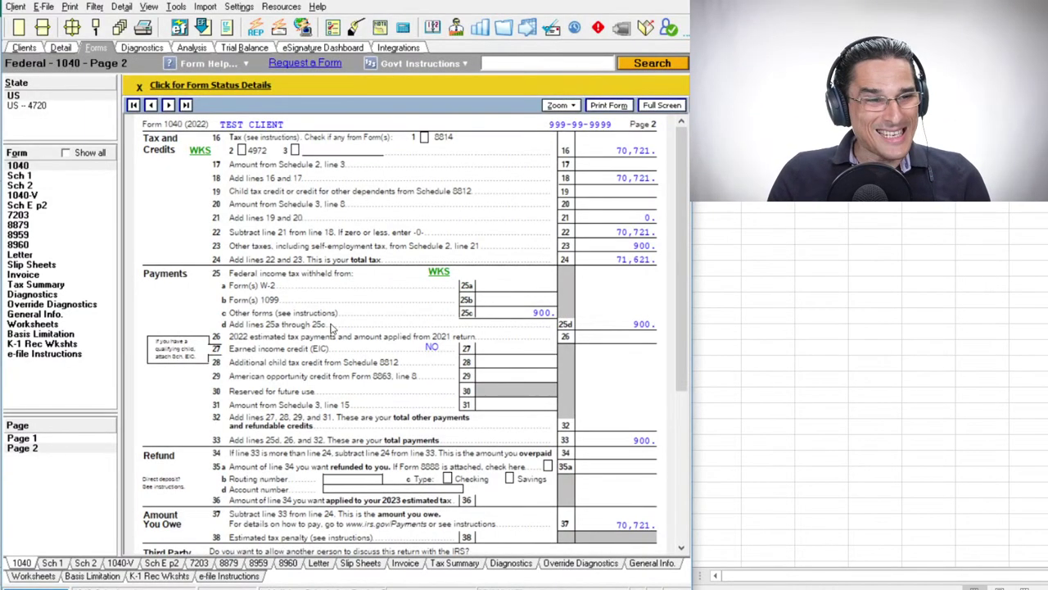
pyautogui.click(50, 316)
pyautogui.scroll(-3, 532, 237)
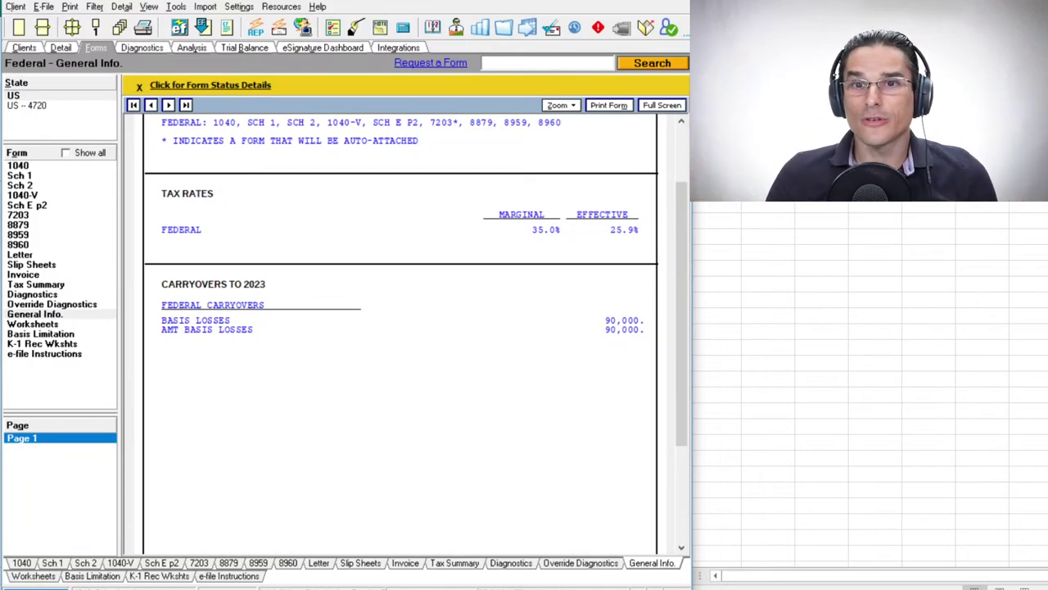
# Step: Return to the Excel workbook and review the tax liability and loss carryover results of Scenarios 1 and 2
pyautogui.hotkey('alt', 'Tab')
pyautogui.scroll(5, 507, 363)
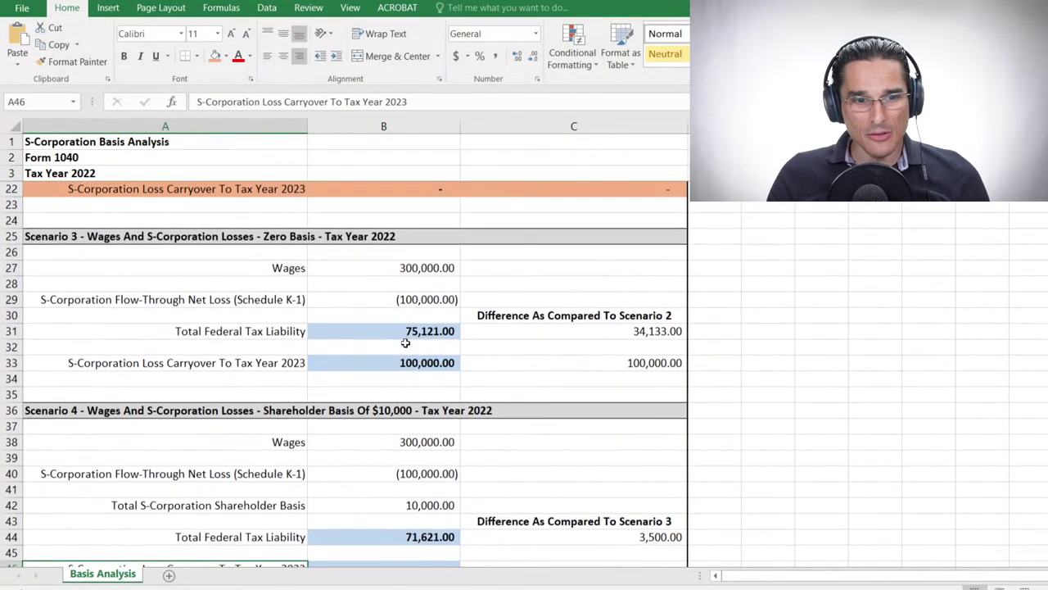
pyautogui.click(422, 331)
pyautogui.scroll(6, 425, 311)
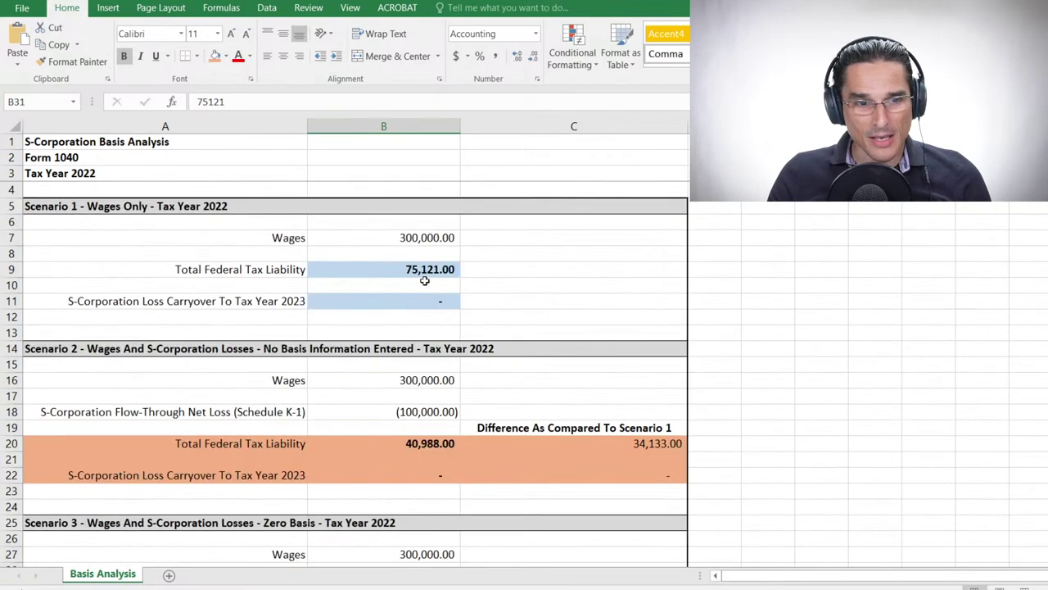
pyautogui.click(446, 300)
pyautogui.scroll(-3, 445, 311)
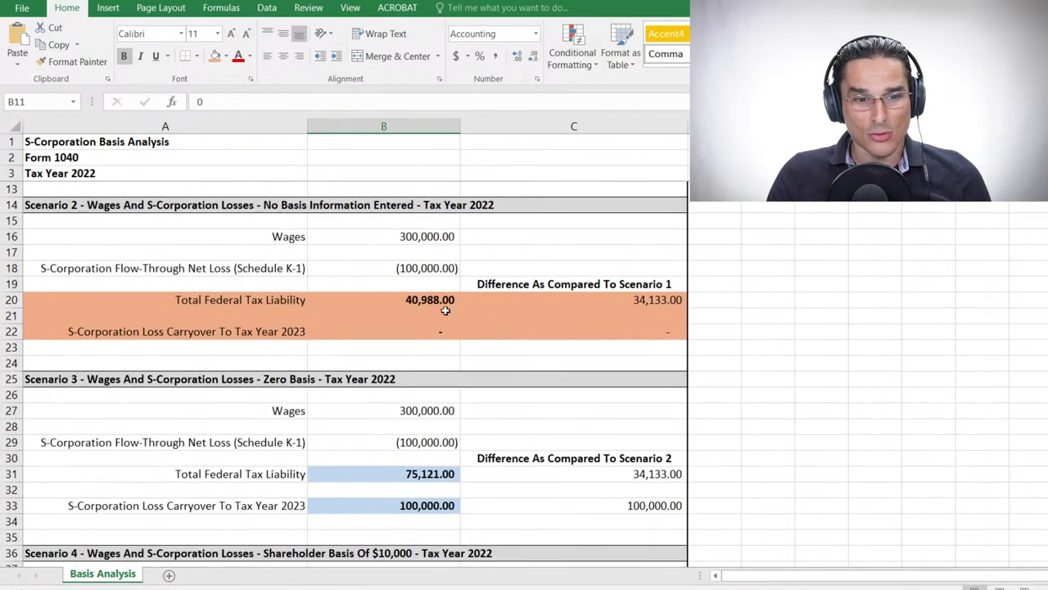
pyautogui.click(442, 303)
pyautogui.click(435, 332)
# Step: Review Scenario 3's tax liability and loss carryover, and Scenario 4's tax liability with its difference in C44
pyautogui.scroll(-2, 491, 311)
pyautogui.click(418, 377)
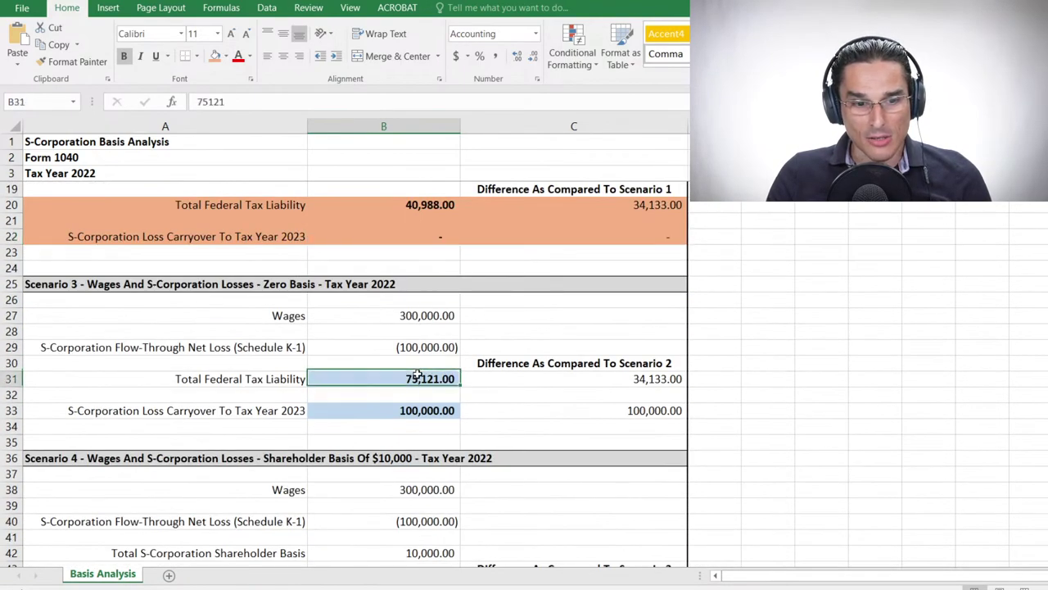
pyautogui.click(422, 411)
pyautogui.scroll(-4, 470, 344)
pyautogui.click(428, 394)
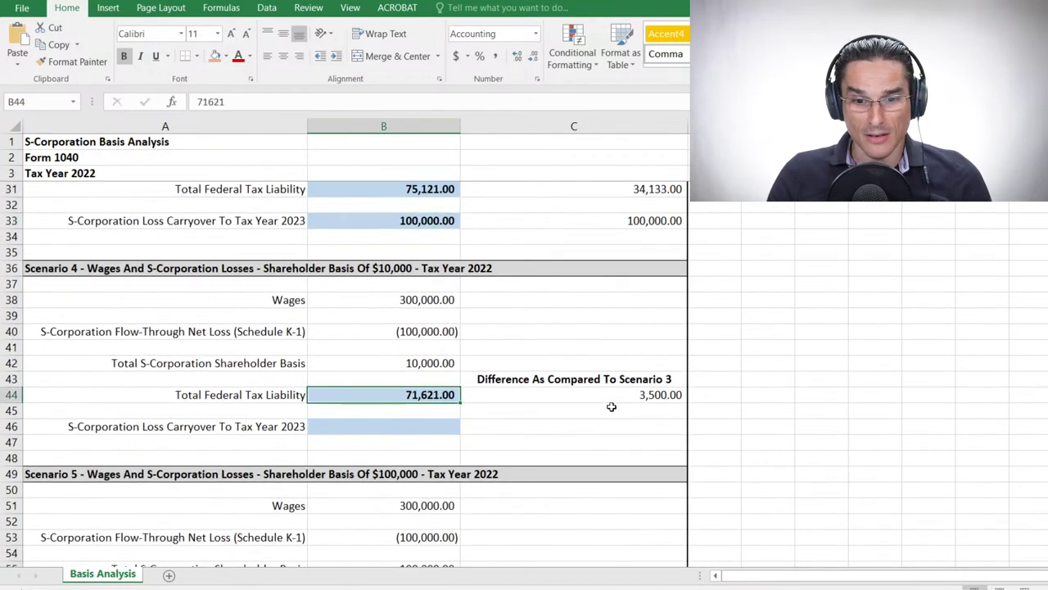
pyautogui.click(608, 392)
# Step: Enter 90,000 as Scenario 4's S-corporation loss carryover to tax year 2023 in B46
pyautogui.click(385, 422)
pyautogui.hotkey('alt', 'Tab')
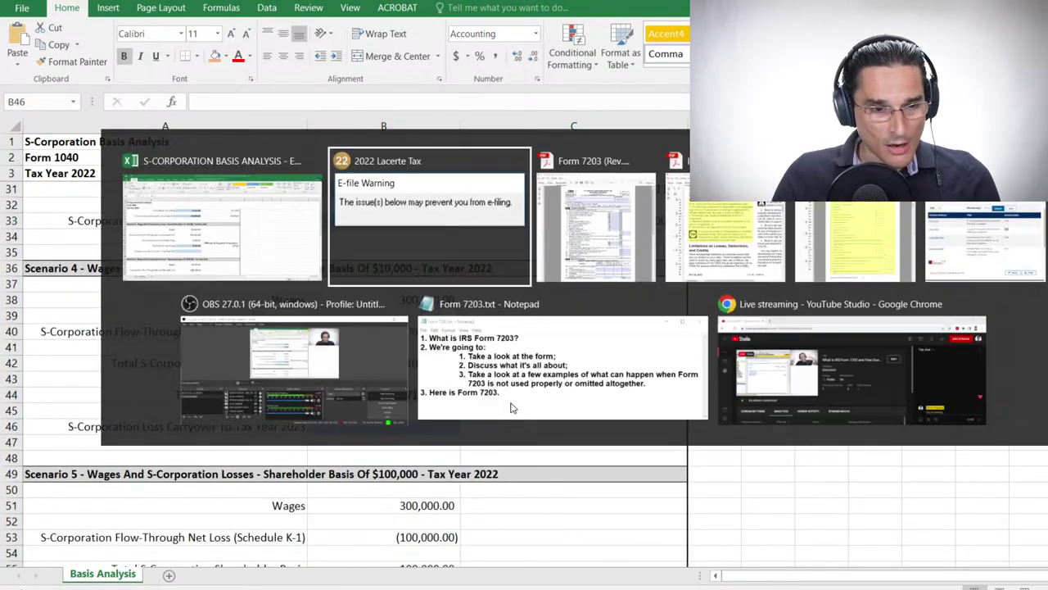
pyautogui.hotkey('alt', 'Tab')
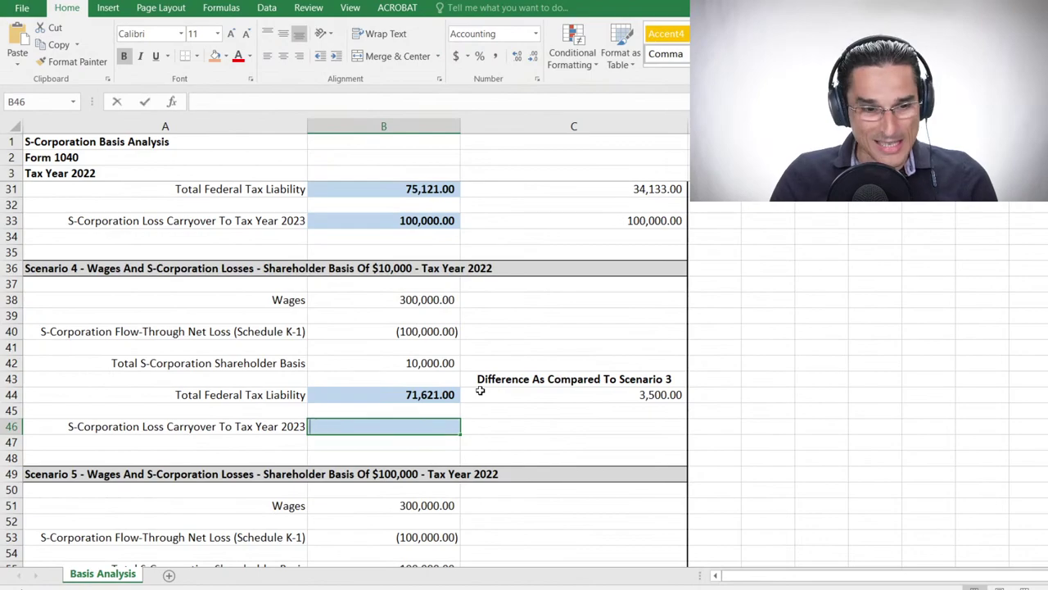
pyautogui.write('90000')
pyautogui.press('Return')
# Step: Go through Scenario 5's heading, wages, S-corporation net loss and total shareholder basis, ending on cell B55
pyautogui.scroll(-2, 477, 385)
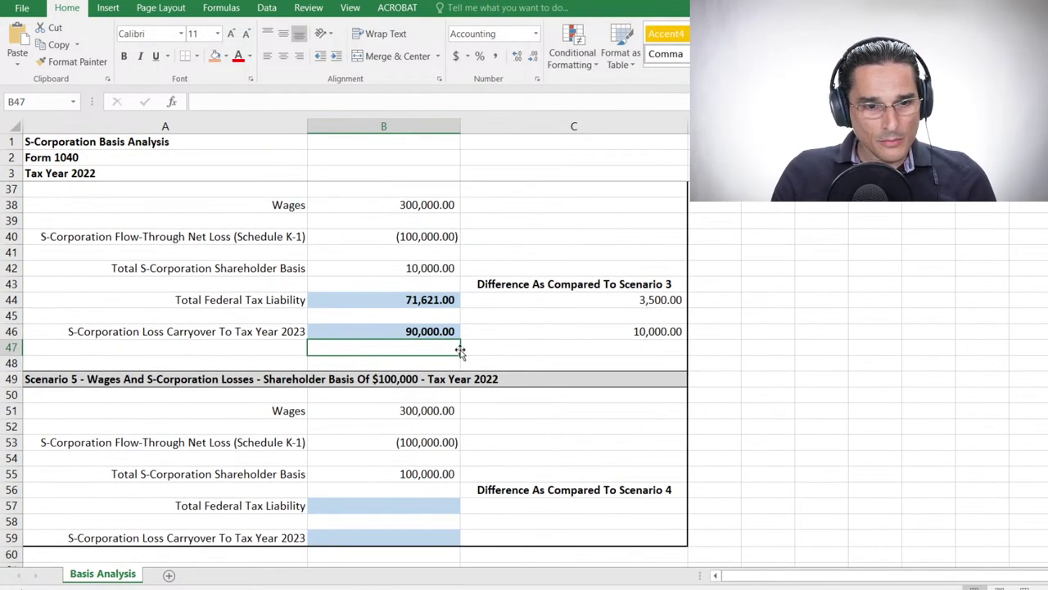
pyautogui.scroll(1, 457, 349)
pyautogui.scroll(-2, 319, 252)
pyautogui.scroll(-1, 322, 249)
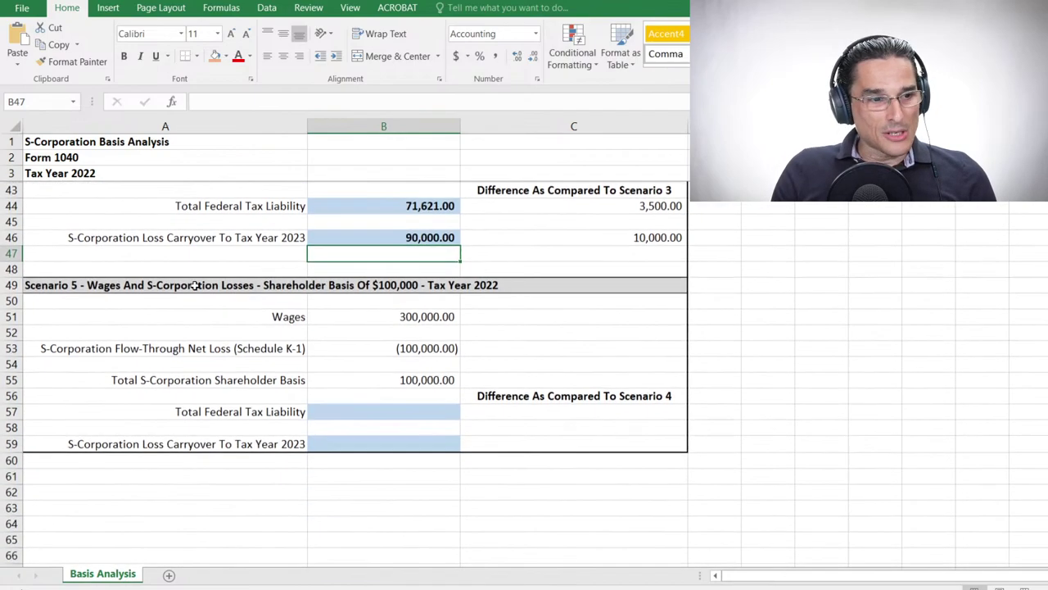
pyautogui.click(199, 289)
pyautogui.click(357, 316)
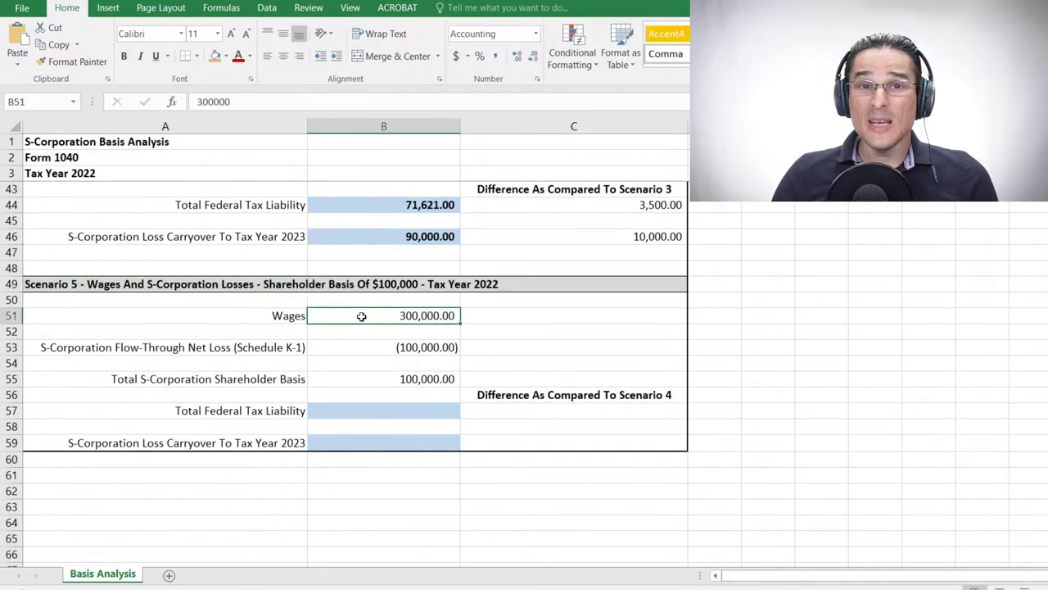
pyautogui.press('Down')
pyautogui.press('Down')
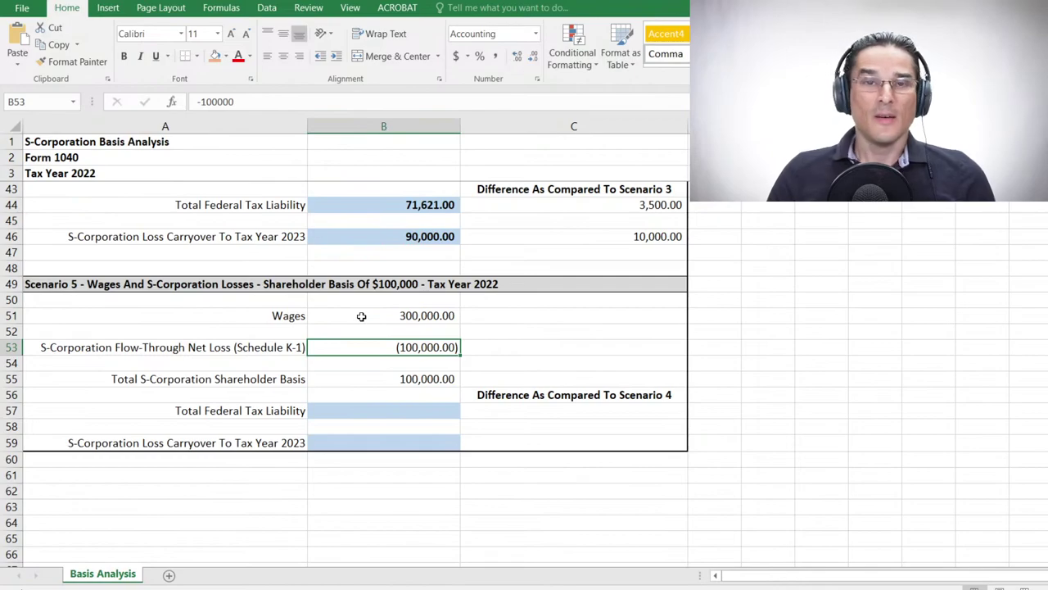
pyautogui.press('Down')
pyautogui.press('Down')
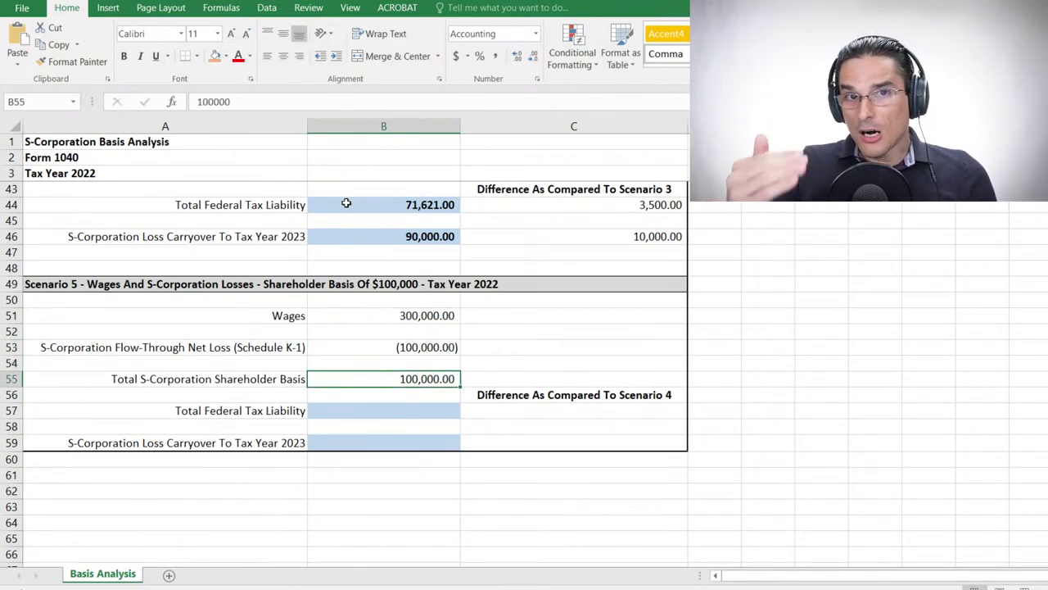
# Step: Switch to the tax software and set the S-corporation's basis from capital contributions or additional stock acquired during the year to 100,000
pyautogui.hotkey('alt', 'Tab')
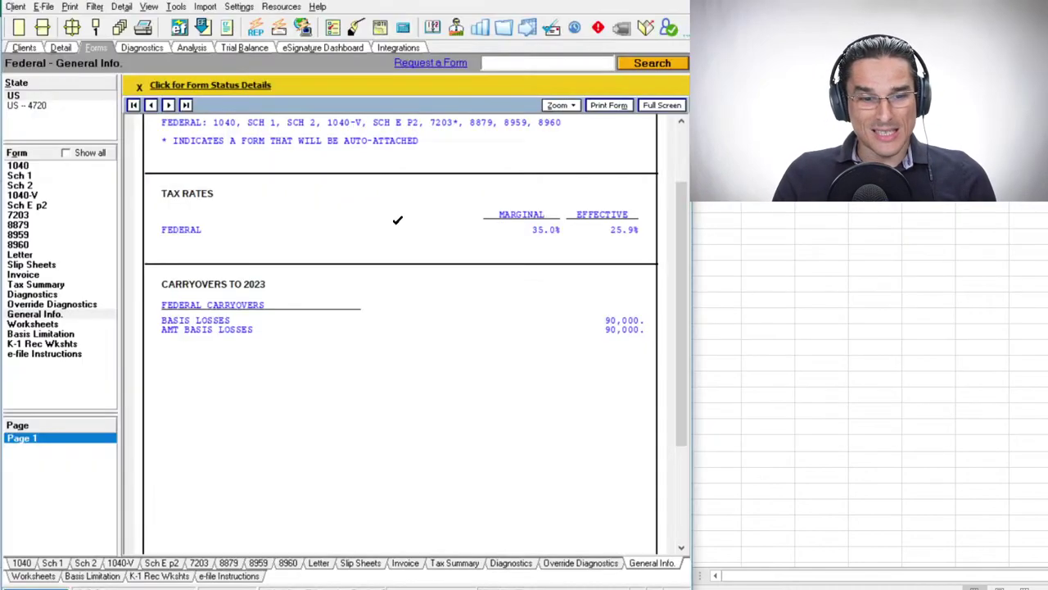
pyautogui.click(57, 47)
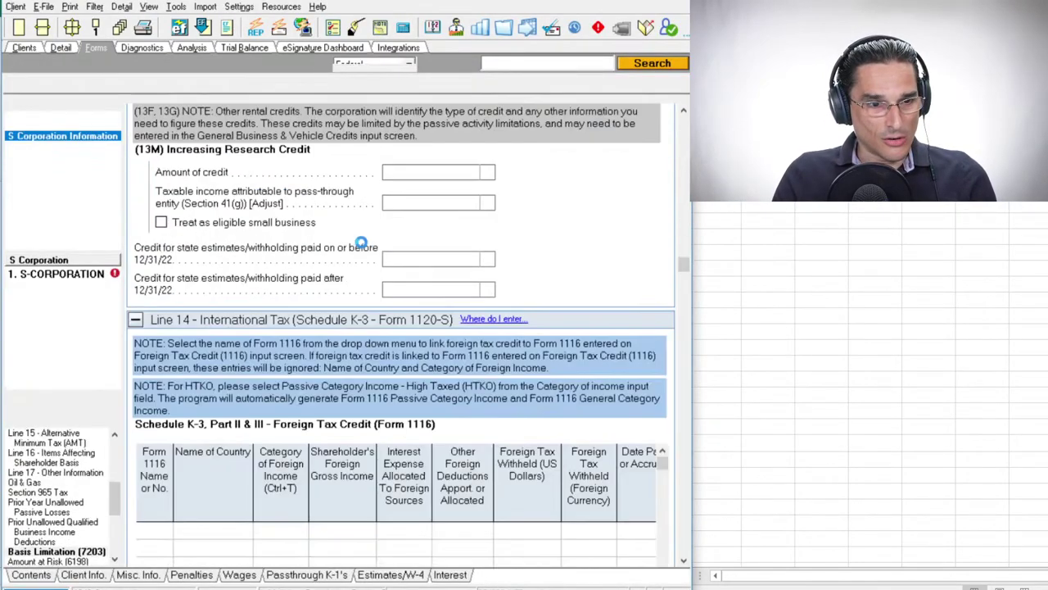
pyautogui.click(444, 194)
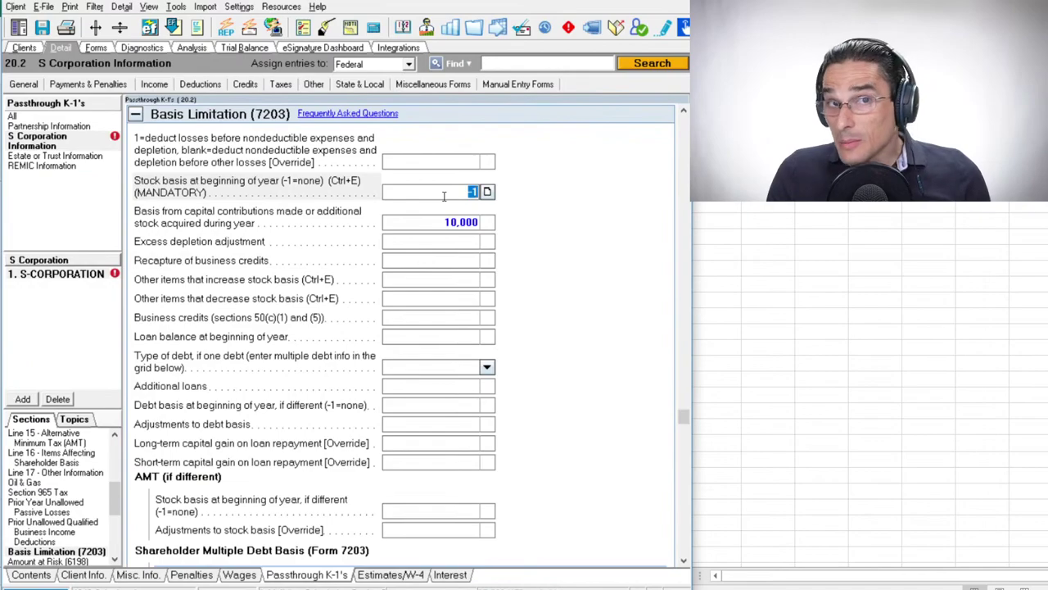
pyautogui.click(439, 224)
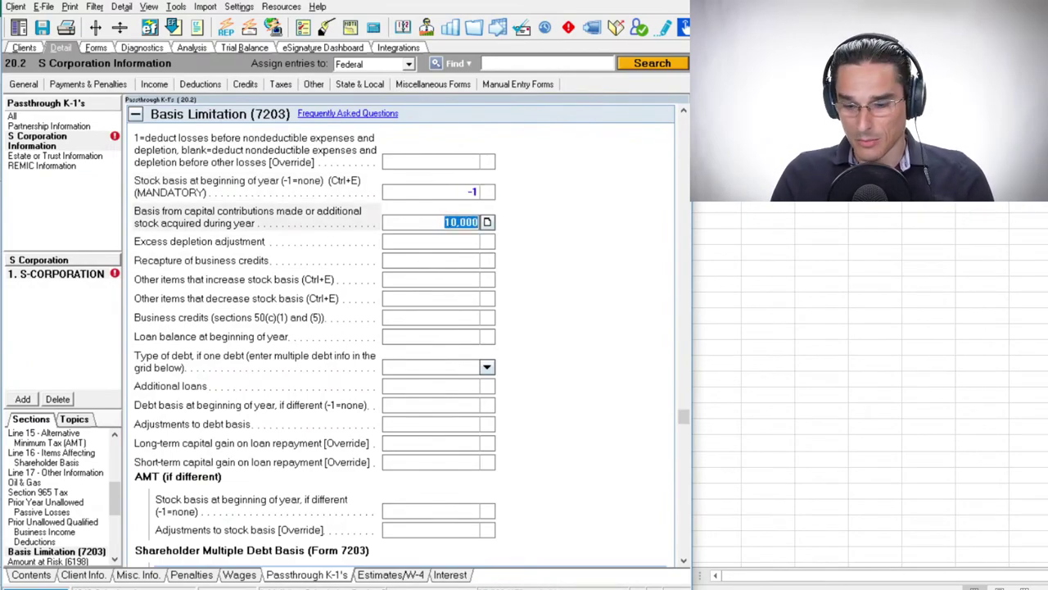
pyautogui.write('10')
pyautogui.press('Tab')
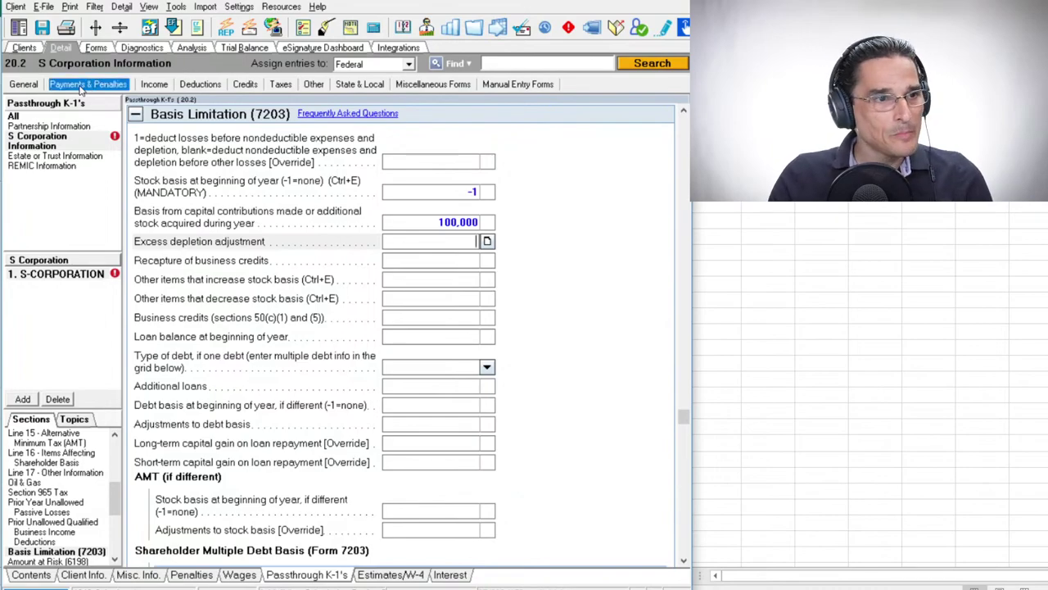
# Step: Review the stock basis on Form 7203, the S-corporation loss on Schedule E page 2 and Form 1040, and the carryovers to 2023
pyautogui.click(98, 47)
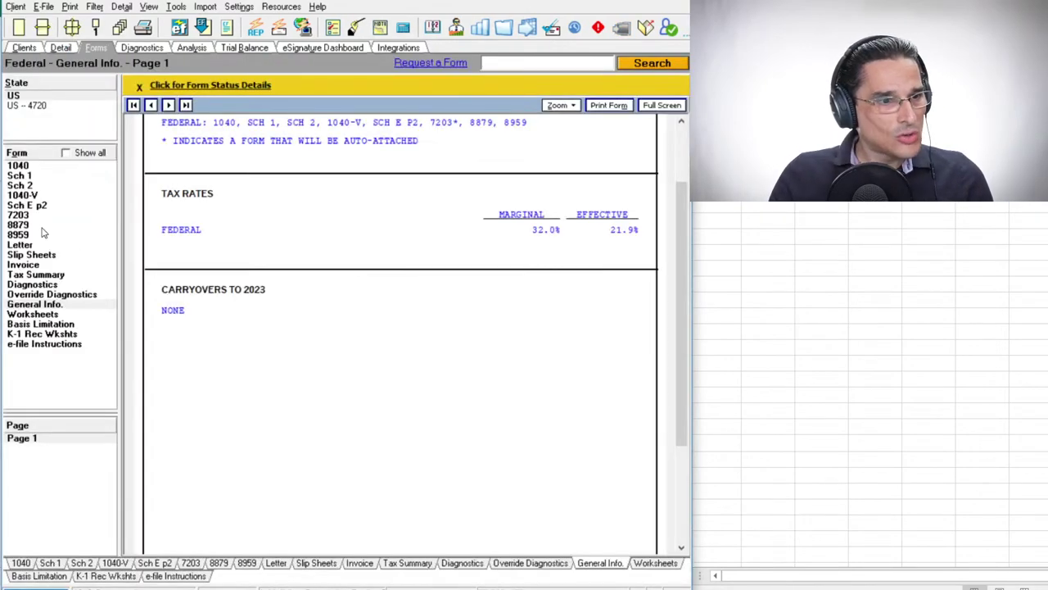
pyautogui.click(41, 215)
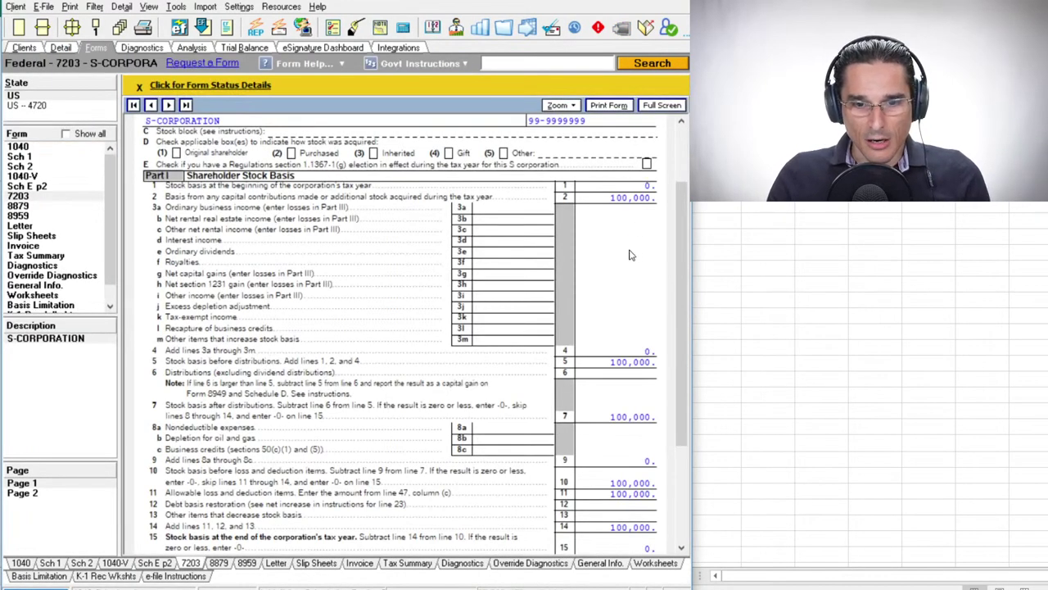
pyautogui.scroll(-3, 629, 255)
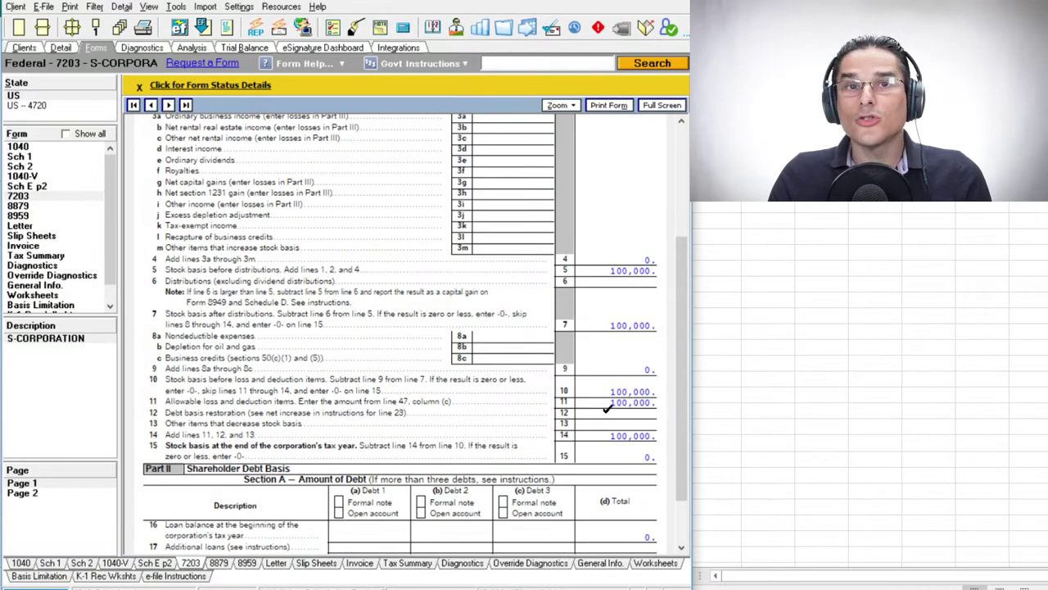
pyautogui.scroll(-2, 606, 387)
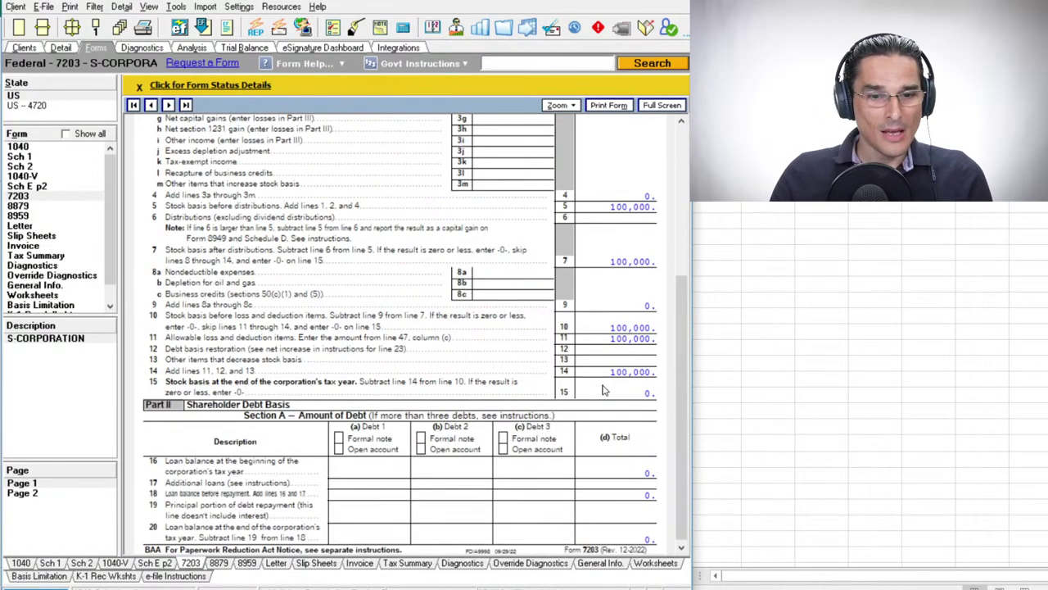
pyautogui.click(82, 187)
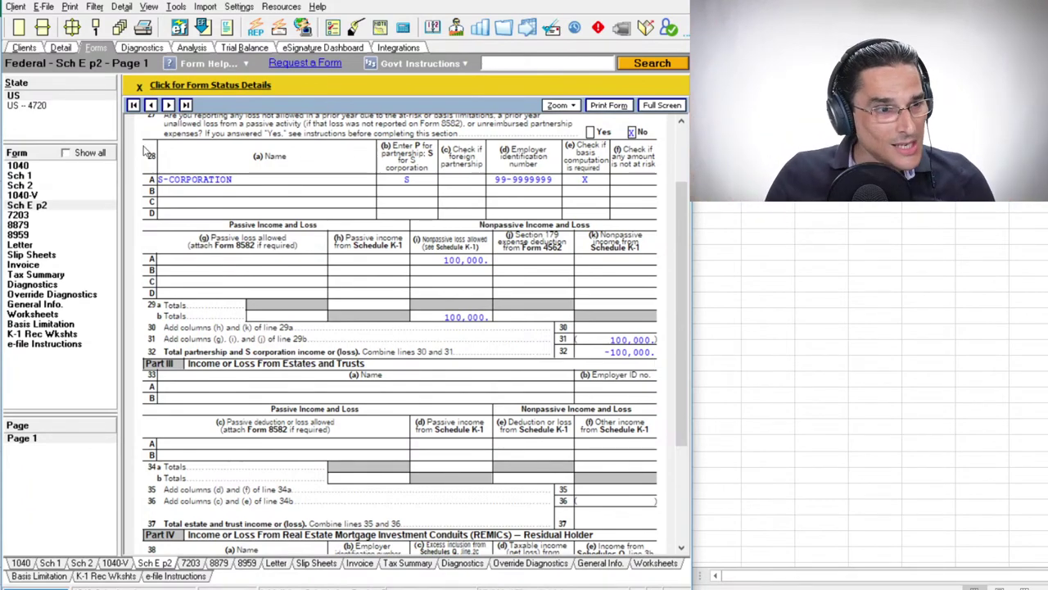
pyautogui.click(88, 165)
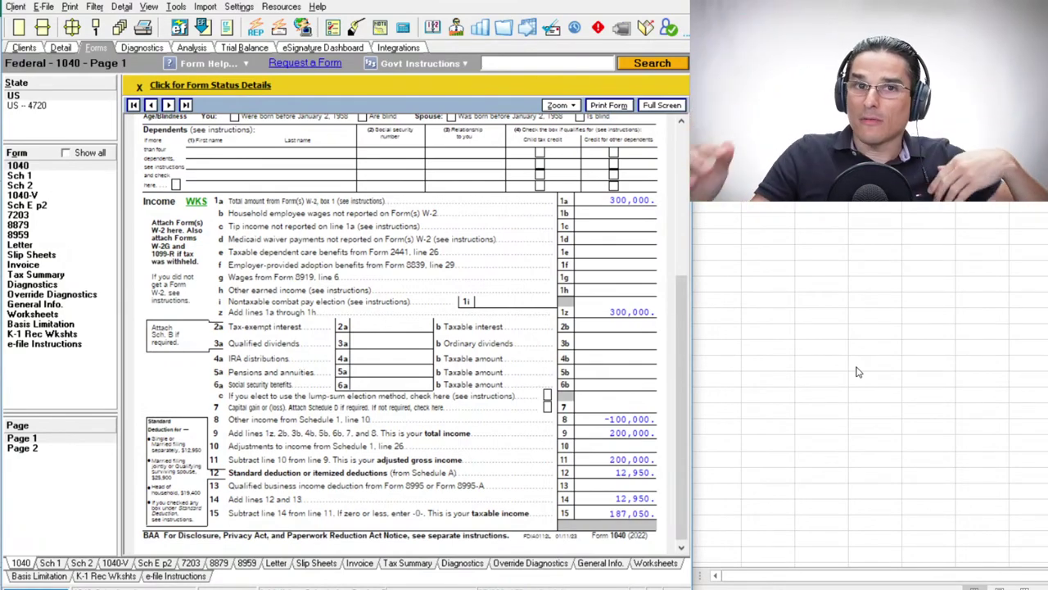
pyautogui.click(58, 306)
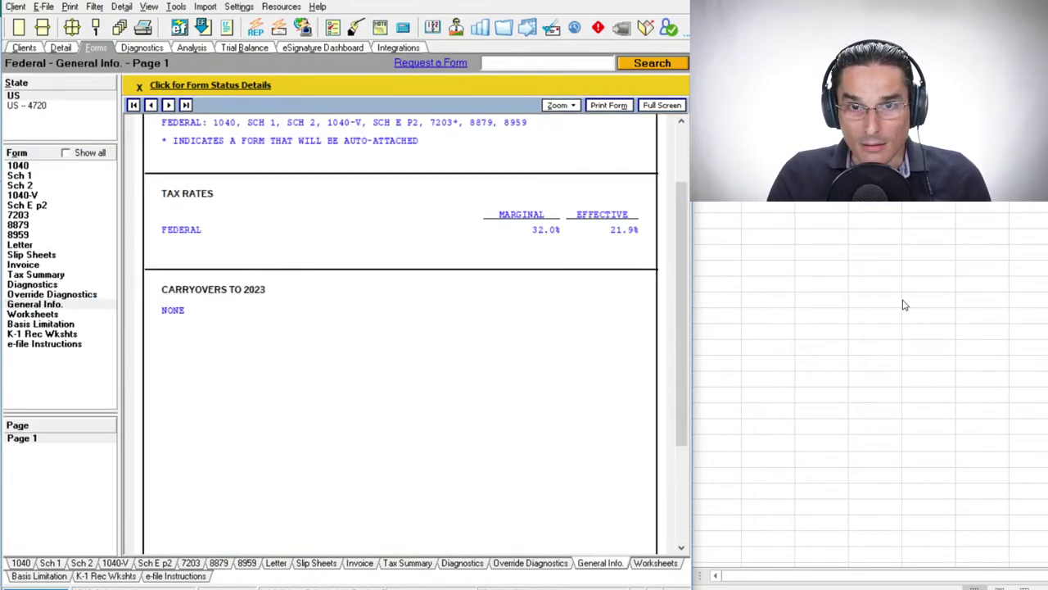
# Step: Look up the total tax on Form 1040 page 2 and enter 40,988 as Scenario 5's total federal tax liability in B57 of the Excel workbook
pyautogui.hotkey('alt', 'Tab')
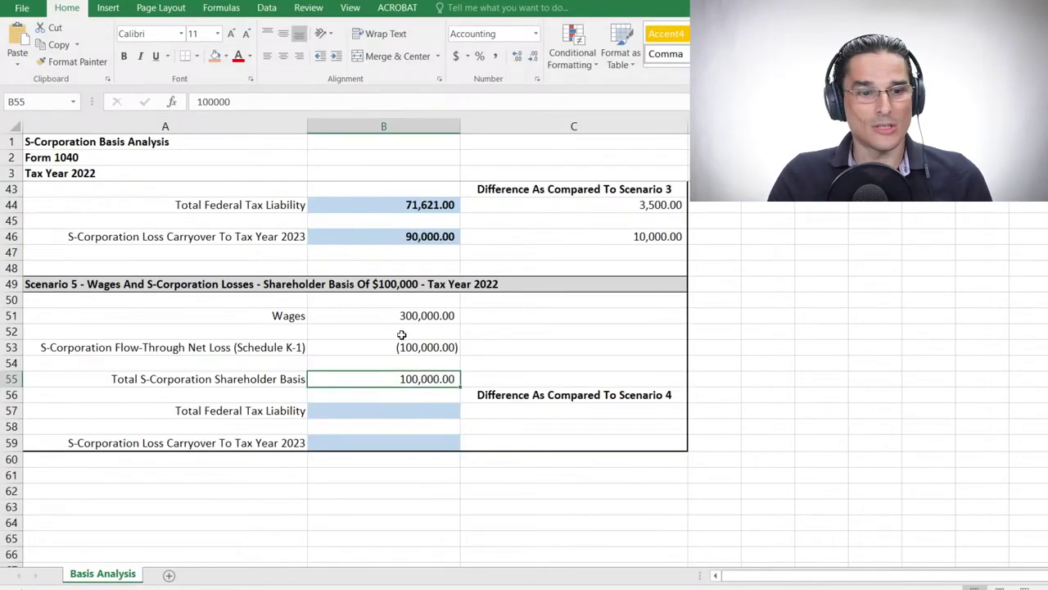
pyautogui.click(398, 332)
pyautogui.click(377, 409)
pyautogui.hotkey('alt', 'Tab')
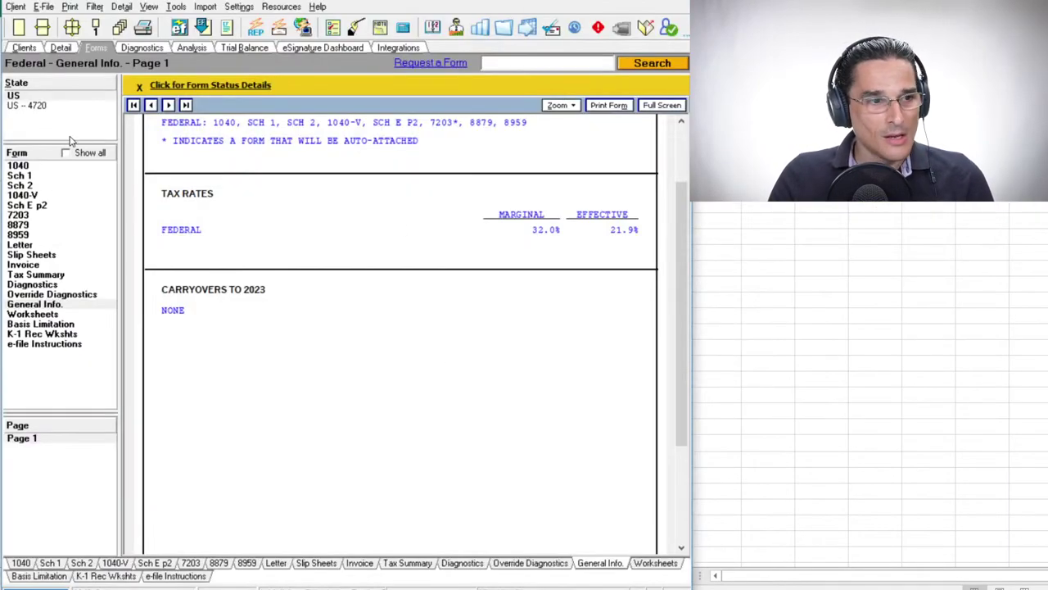
pyautogui.click(45, 167)
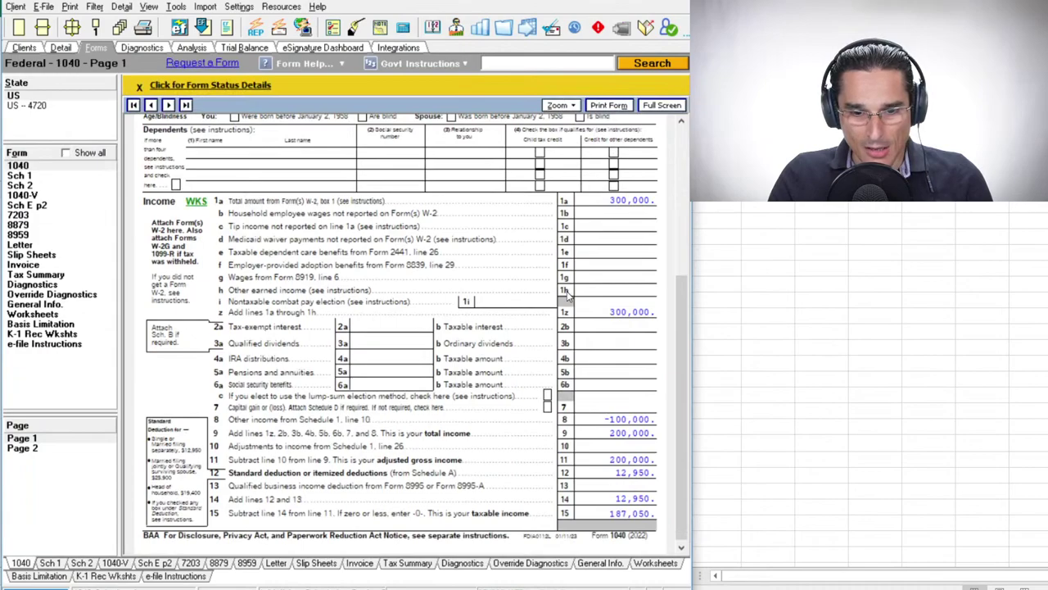
pyautogui.scroll(-5, 567, 297)
pyautogui.hotkey('alt', 'Tab')
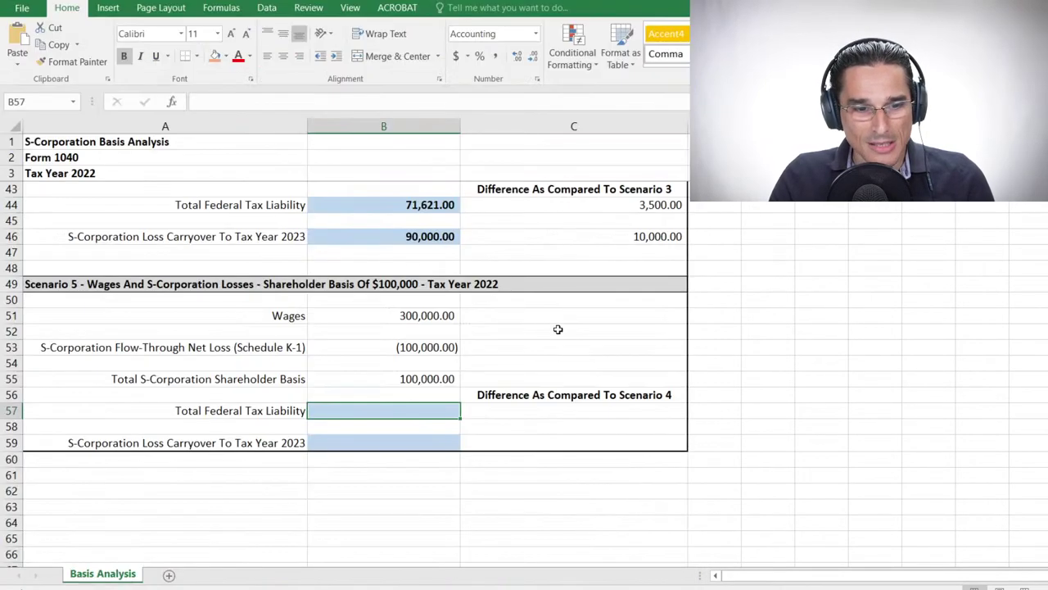
pyautogui.write('40988')
pyautogui.press('Return')
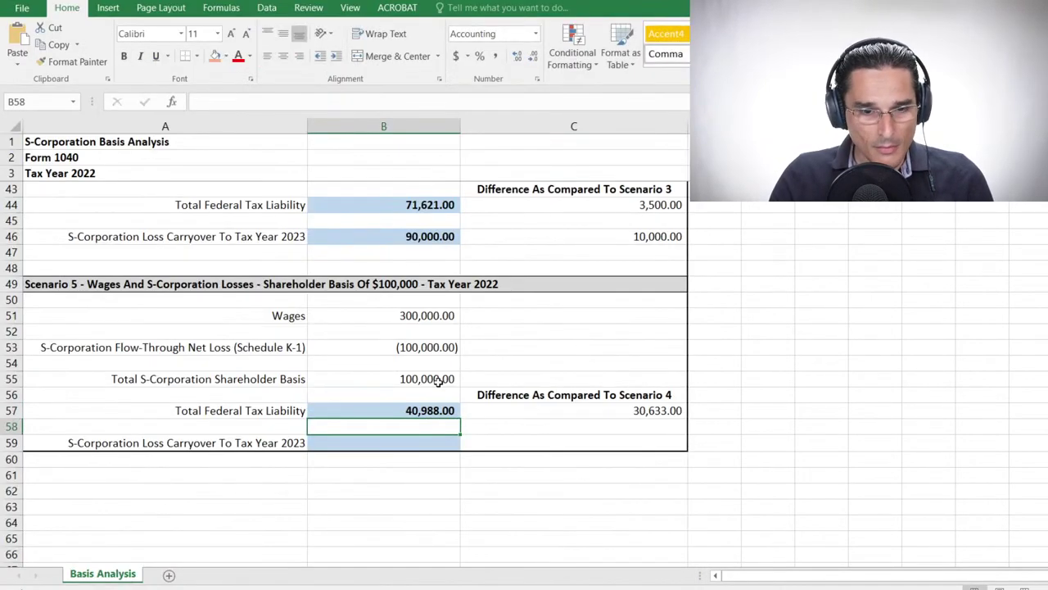
# Step: Check the return's carryovers to 2023 and enter 0 as Scenario 5's S-corporation loss carryover in B59 of the workbook
pyautogui.click(401, 439)
pyautogui.hotkey('alt', 'Tab')
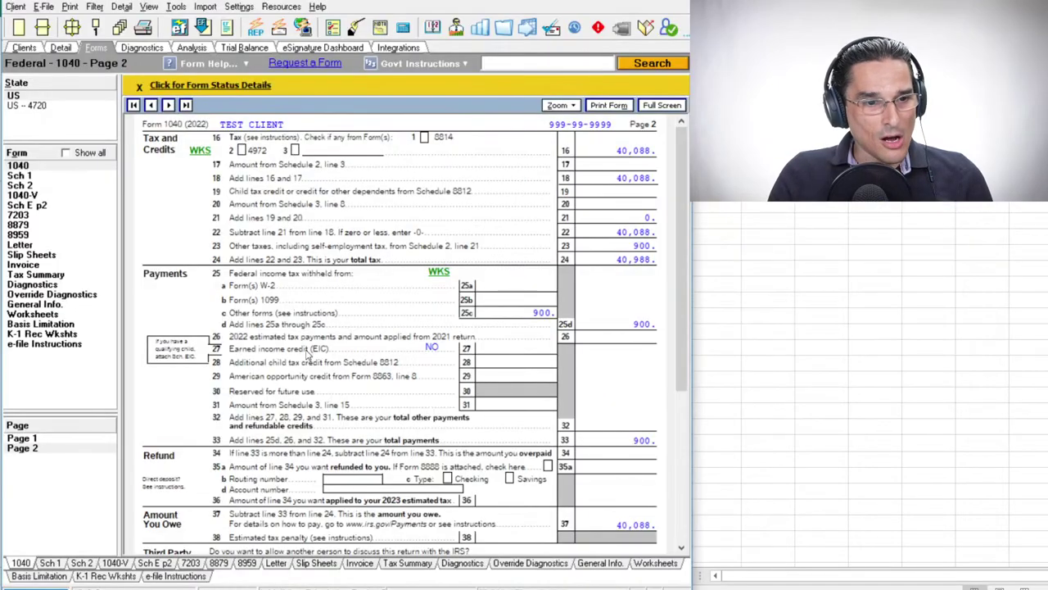
pyautogui.click(54, 304)
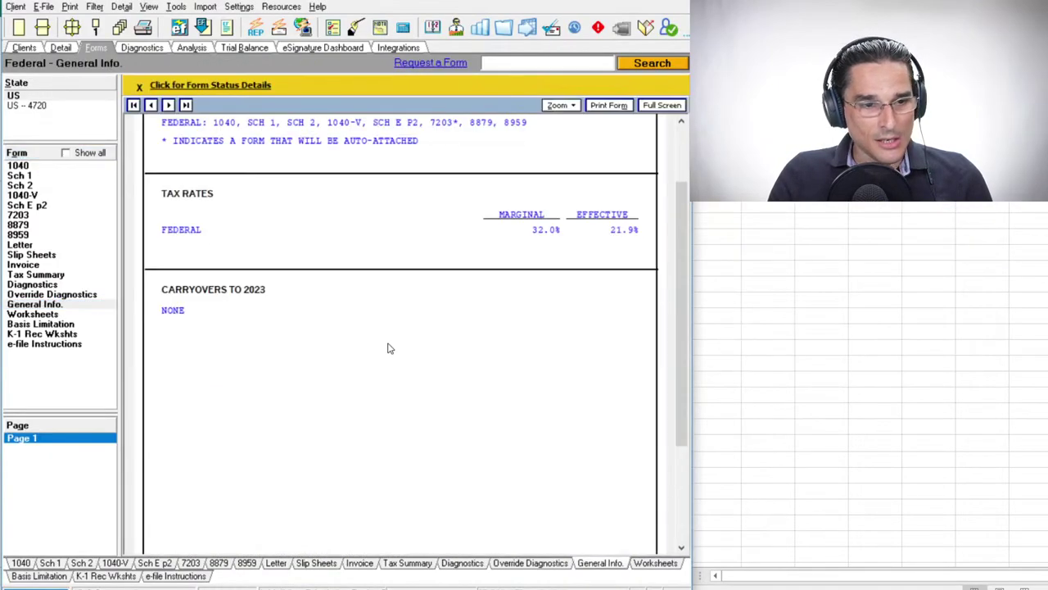
pyautogui.scroll(-2, 389, 348)
pyautogui.hotkey('alt', 'Tab')
pyautogui.write('0')
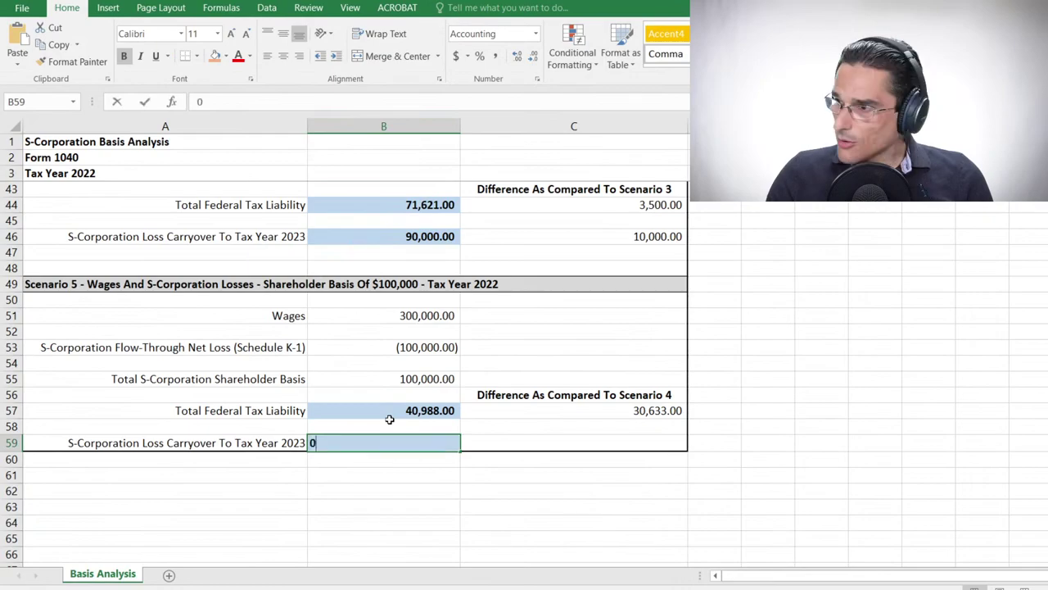
pyautogui.press('Return')
# Step: Review the tax liability and loss carryover differences of Scenario 5 and Scenario 4 in column C
pyautogui.click(497, 249)
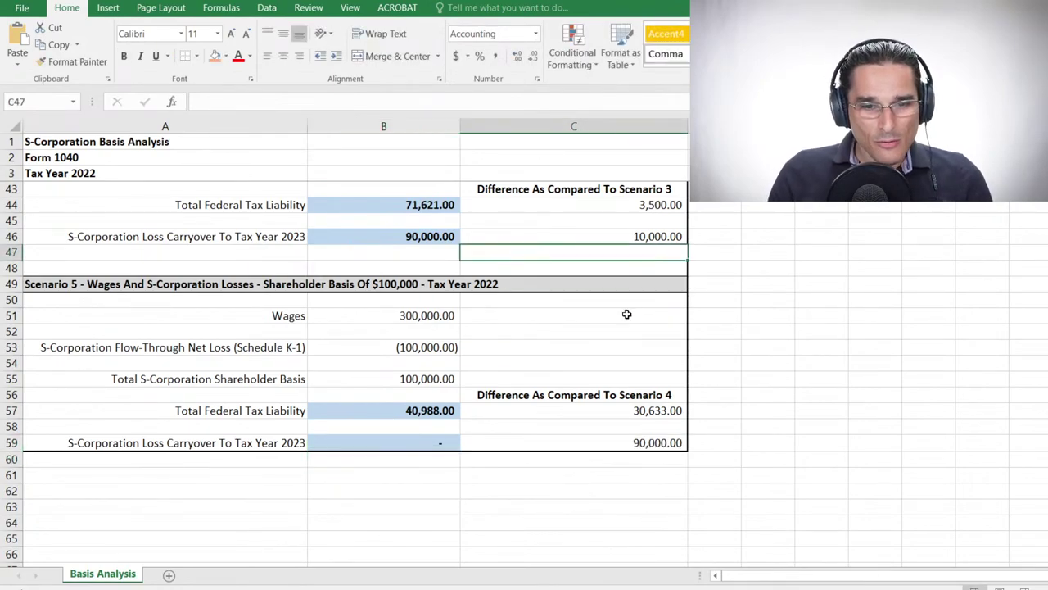
pyautogui.scroll(1, 626, 315)
pyautogui.click(634, 491)
pyautogui.click(638, 460)
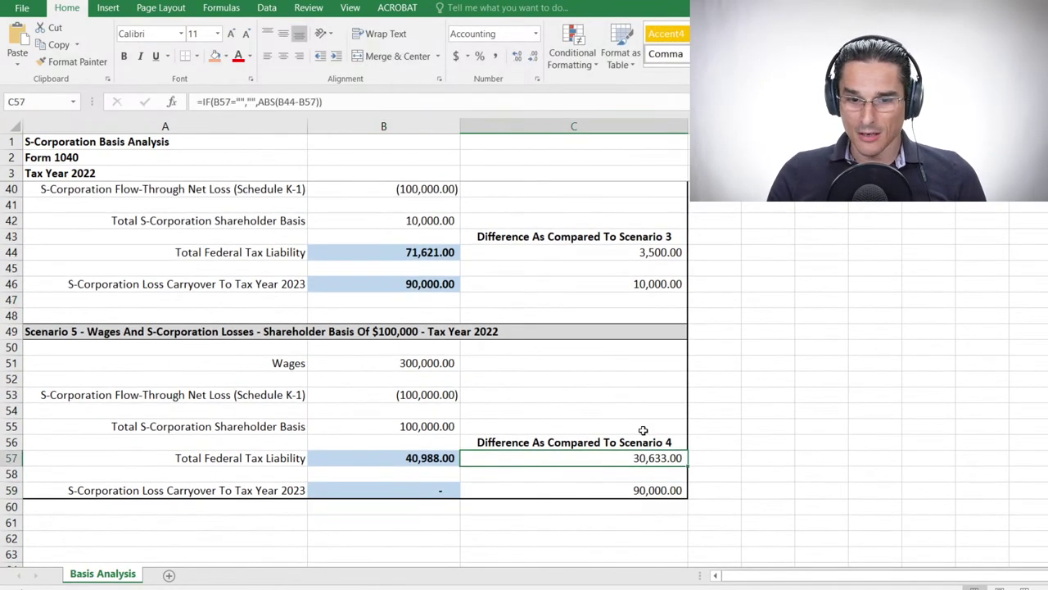
pyautogui.scroll(1, 646, 377)
pyautogui.click(649, 330)
pyautogui.click(655, 303)
# Step: Review the tax liability and loss carryover differences of Scenario 3 and Scenario 2, ending on cell C20
pyautogui.scroll(2, 684, 341)
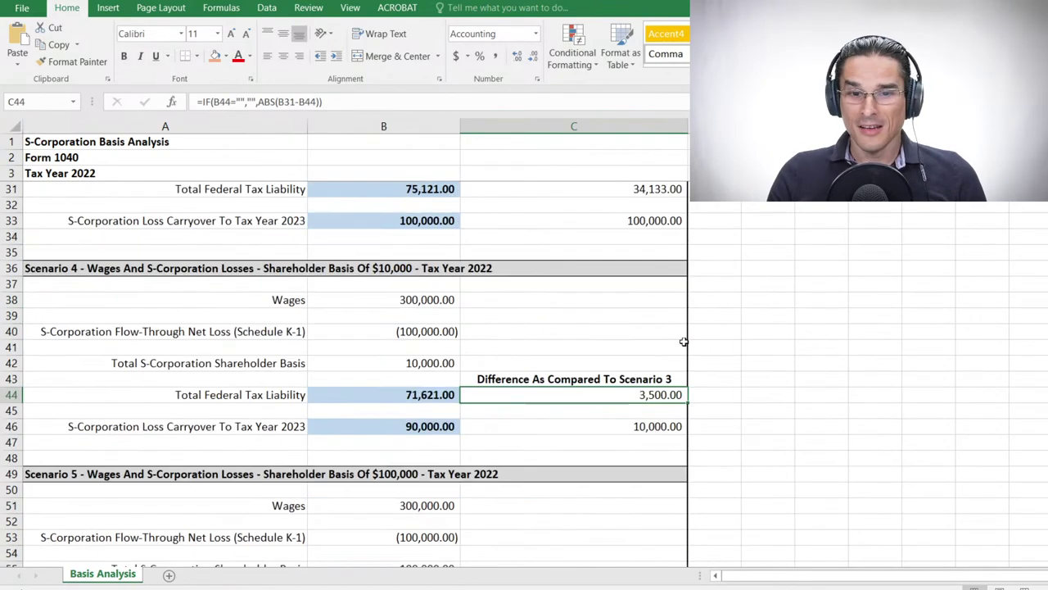
pyautogui.scroll(1, 684, 342)
pyautogui.click(642, 273)
pyautogui.click(652, 237)
pyautogui.scroll(3, 647, 284)
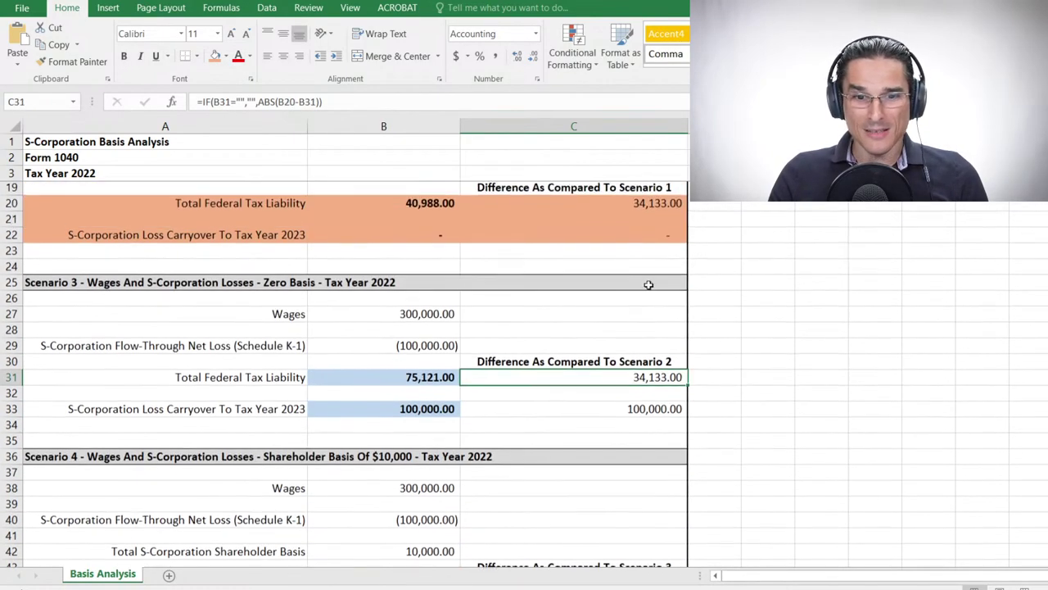
pyautogui.click(625, 234)
pyautogui.click(636, 190)
pyautogui.click(637, 204)
pyautogui.scroll(1, 788, 268)
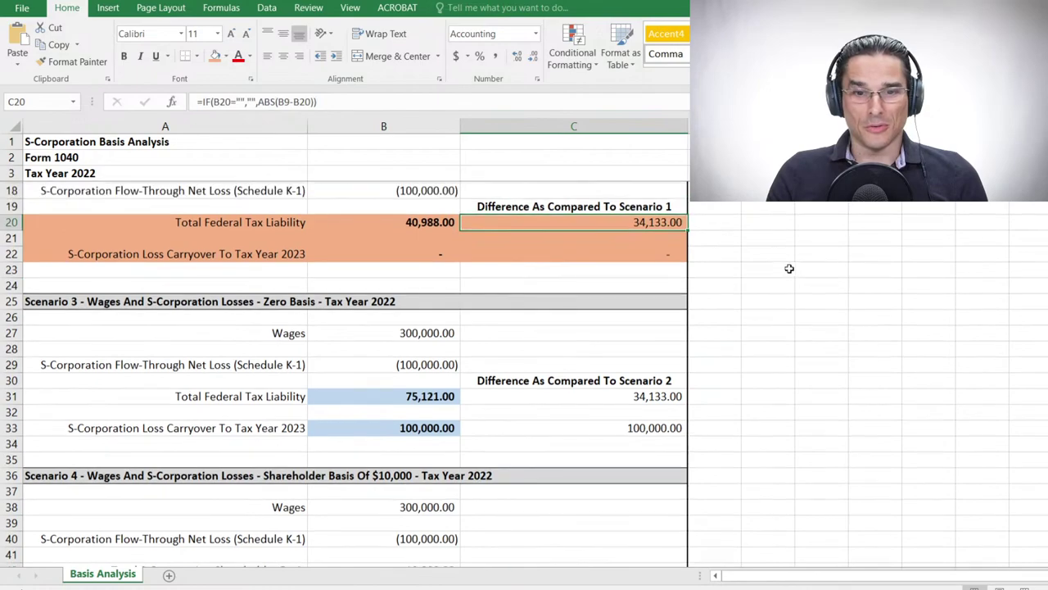
# Step: Look over all scenarios once more, check Scenario 5's carryover difference in C59, and return to the worksheet title in A1
pyautogui.scroll(5, 789, 269)
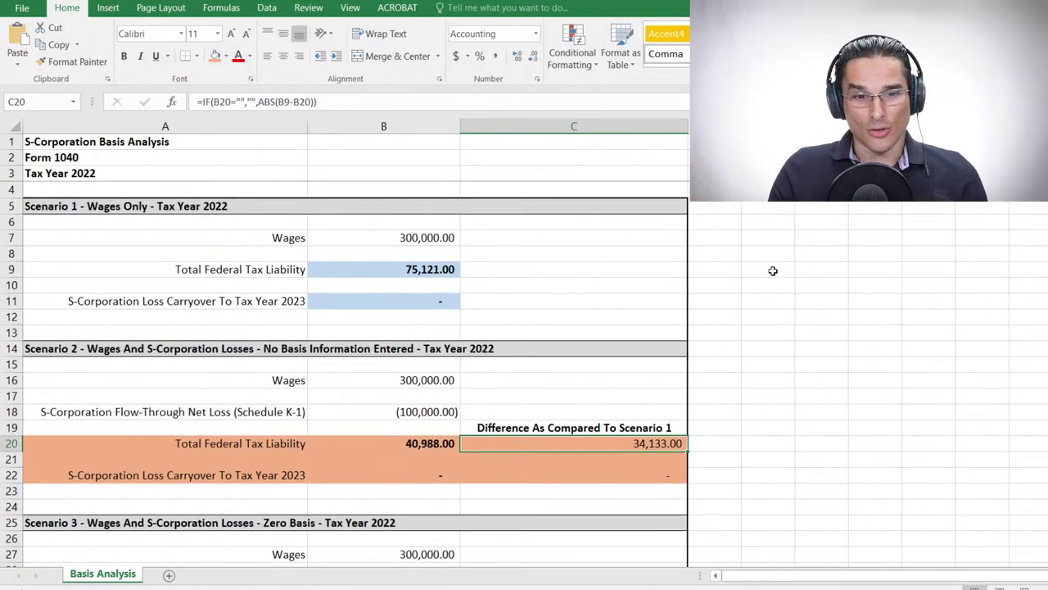
pyautogui.scroll(-14, 762, 269)
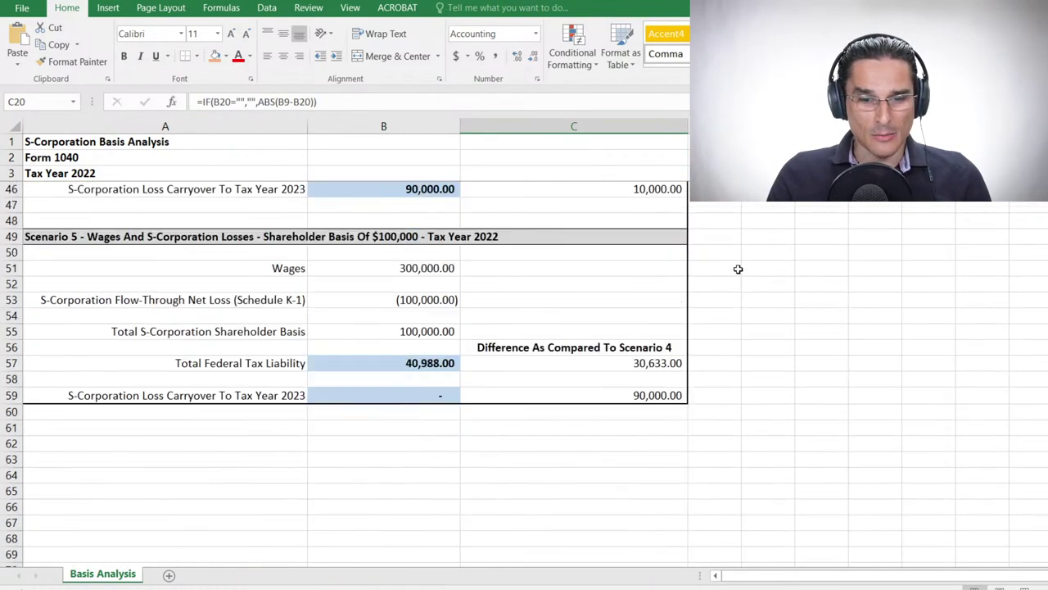
pyautogui.click(635, 392)
pyautogui.scroll(14, 634, 386)
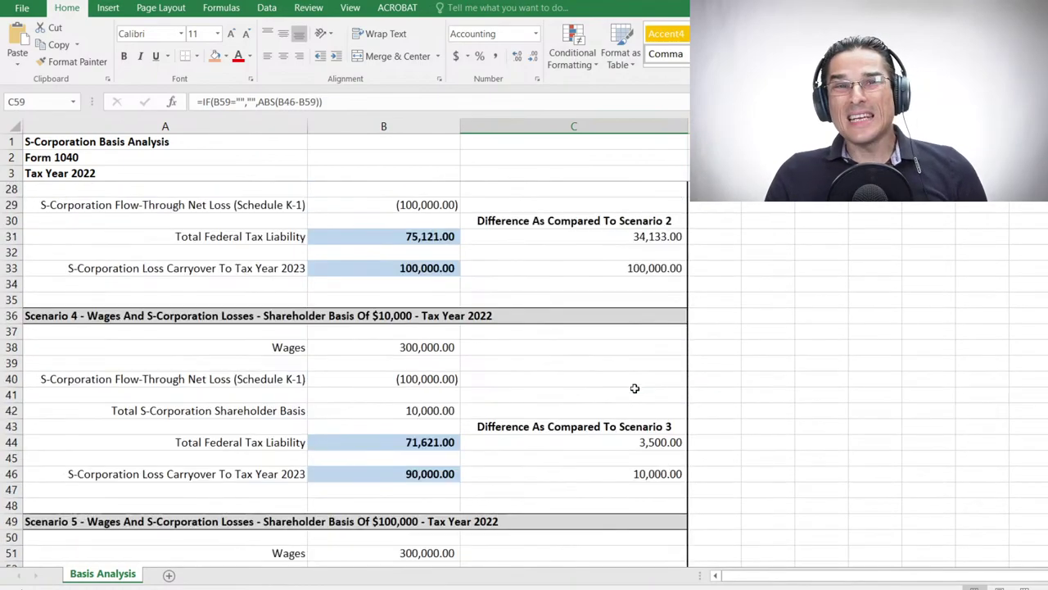
pyautogui.click(82, 142)
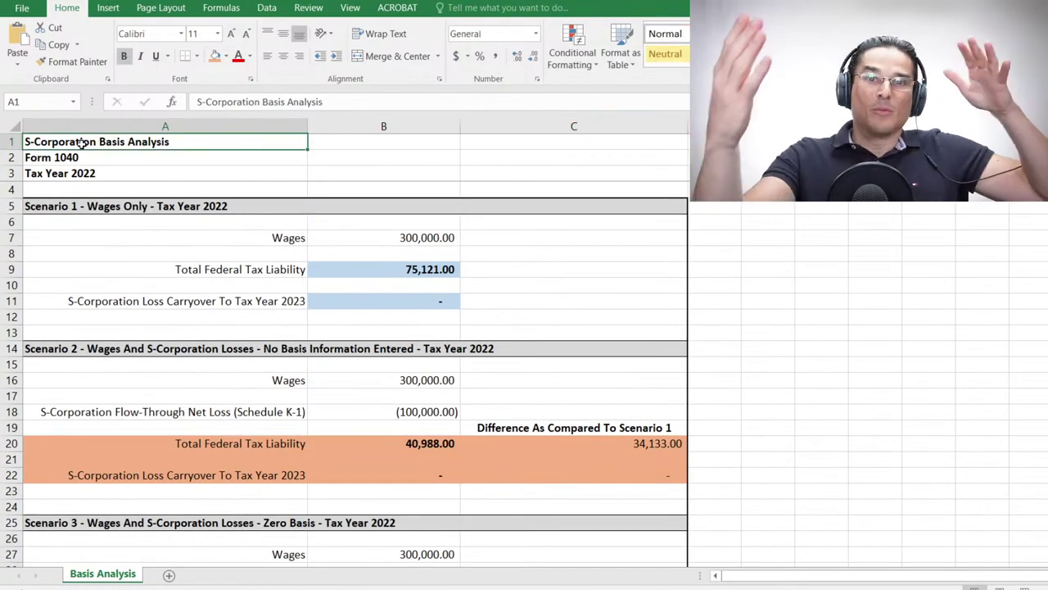